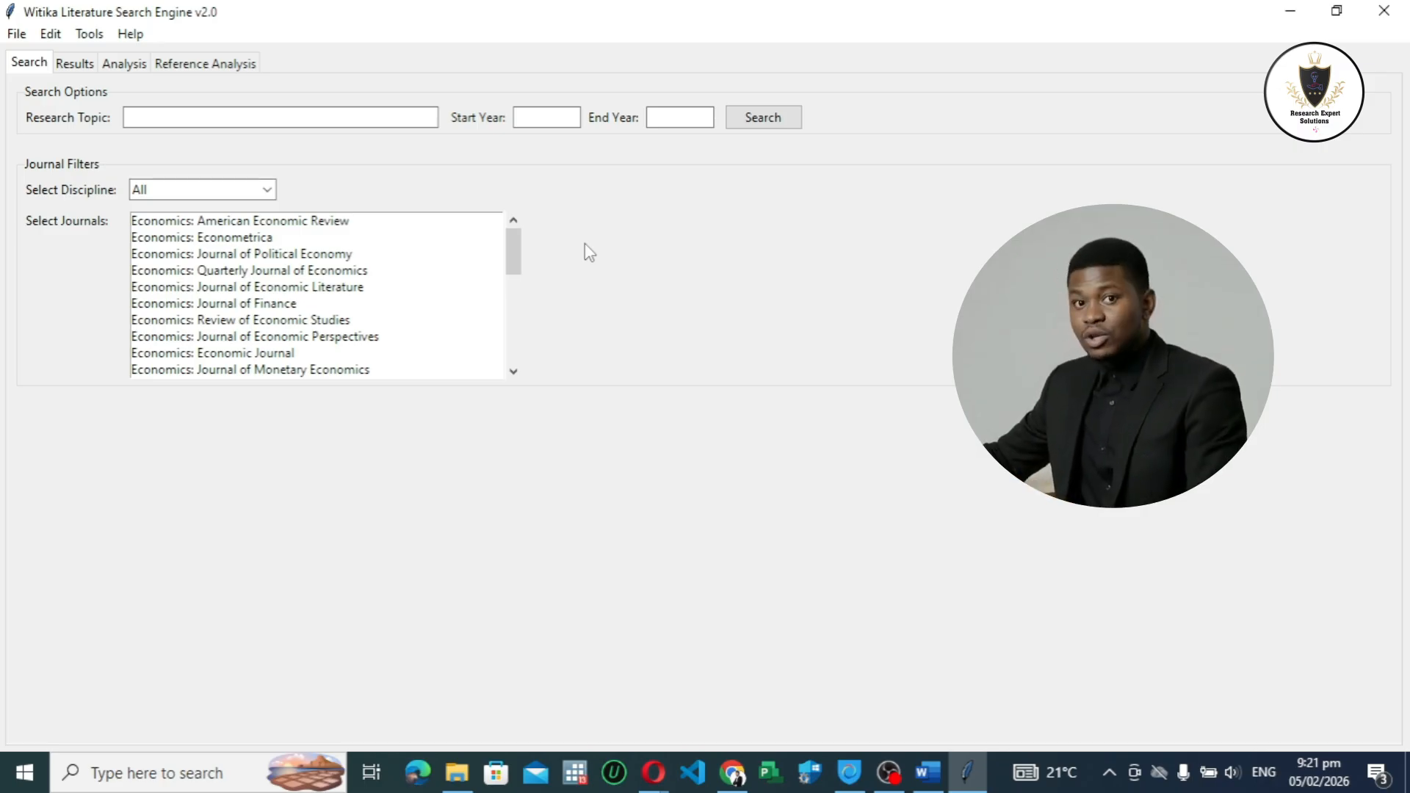
pyautogui.click(94, 35)
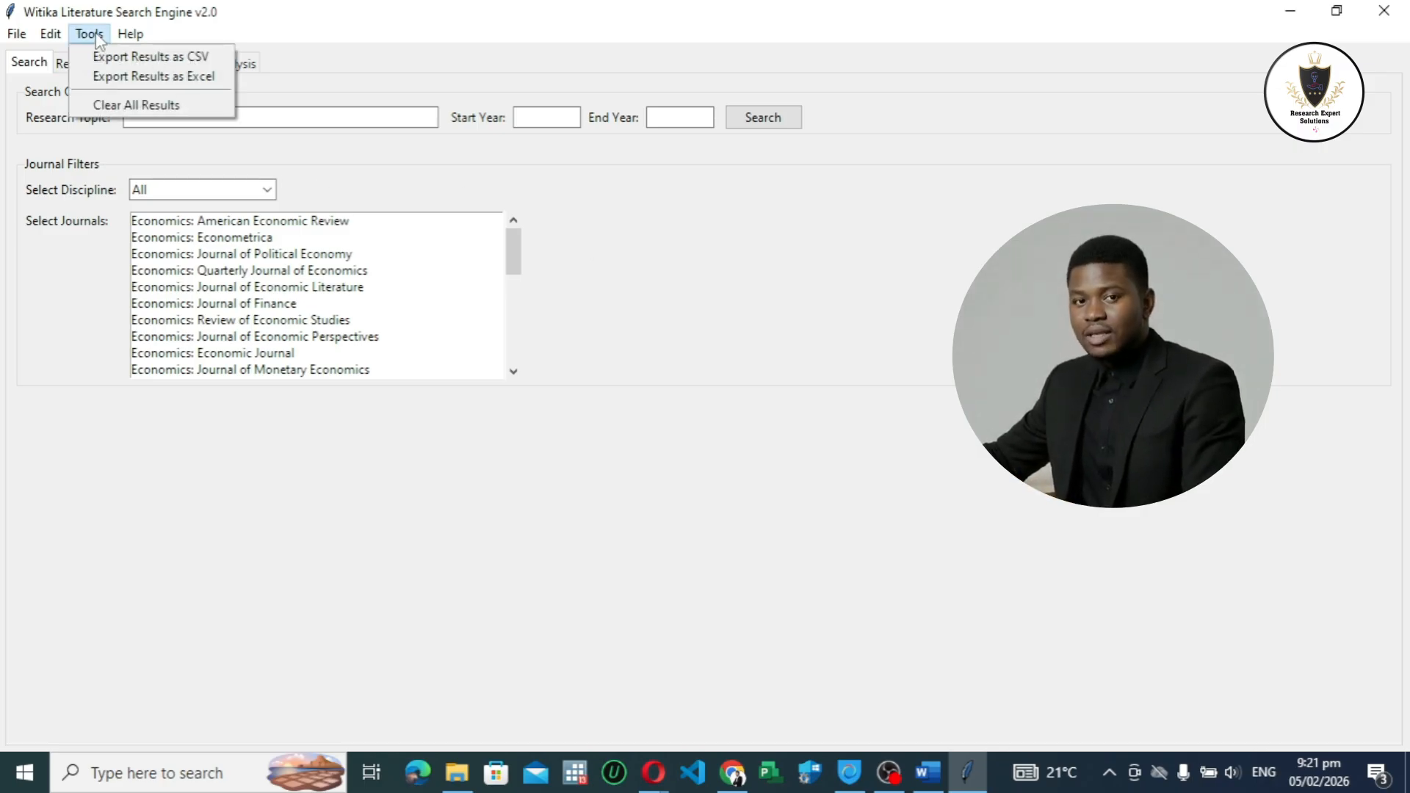
pyautogui.click(399, 39)
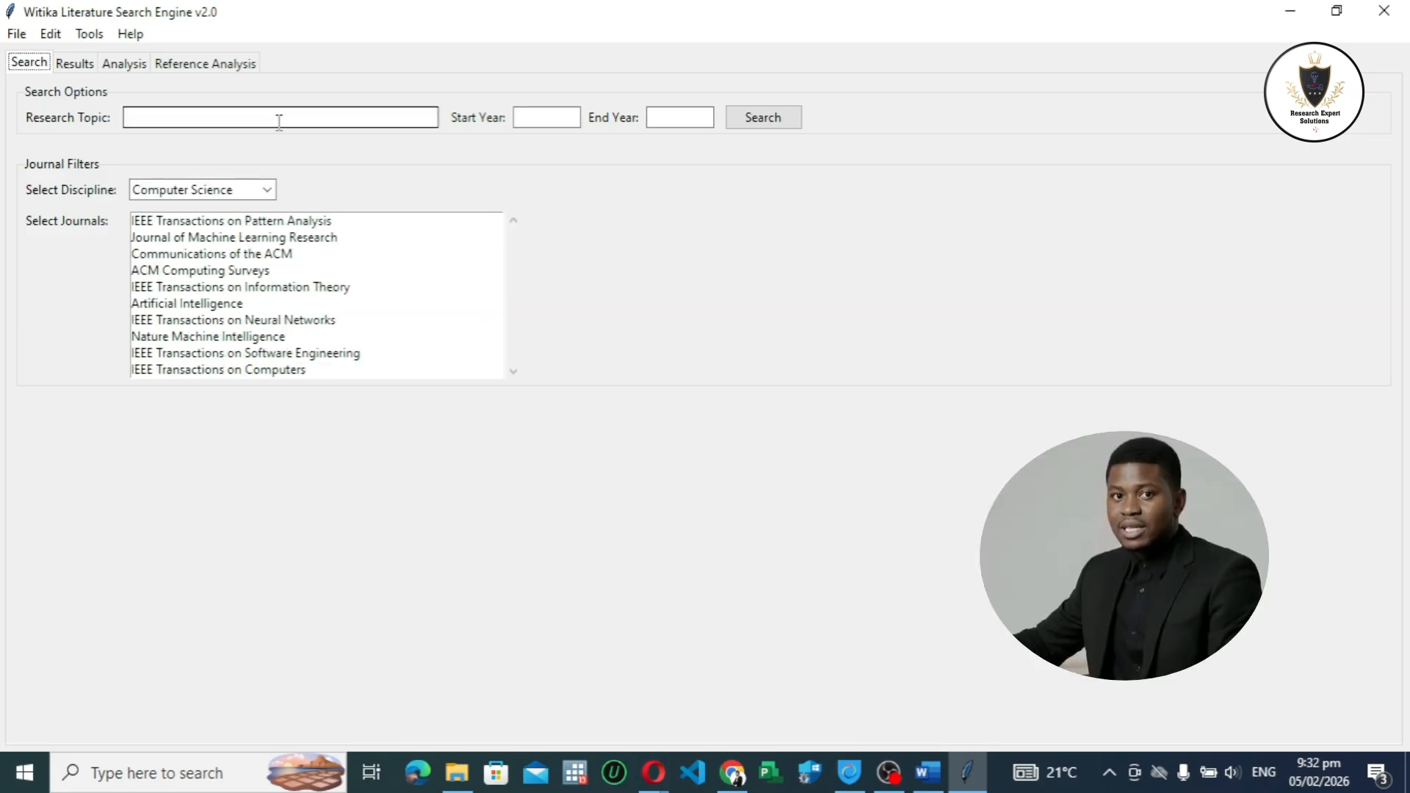
# Step: Enter "Investigating the impact of artificial intelligence on economic growth" as the research topic
pyautogui.click(280, 122)
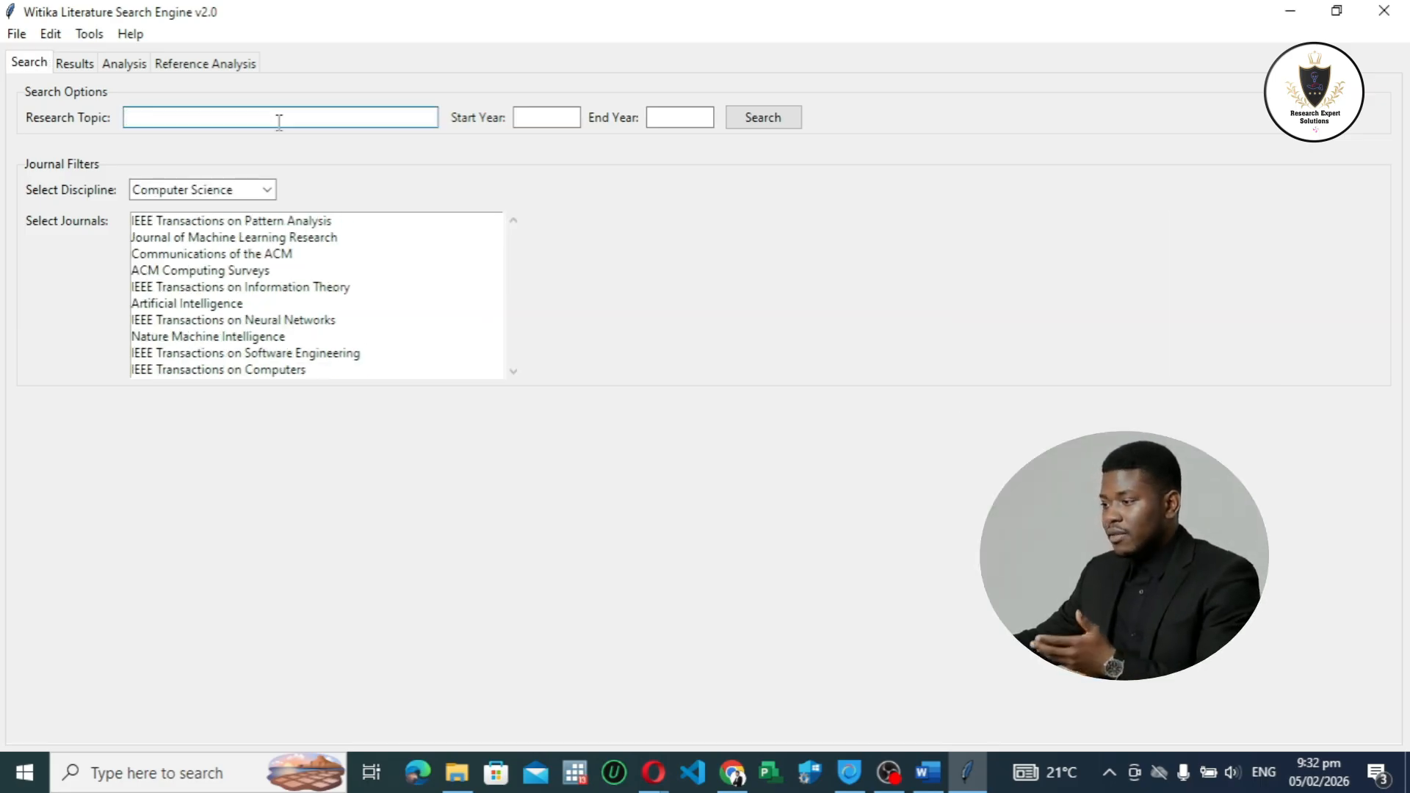
pyautogui.write('In')
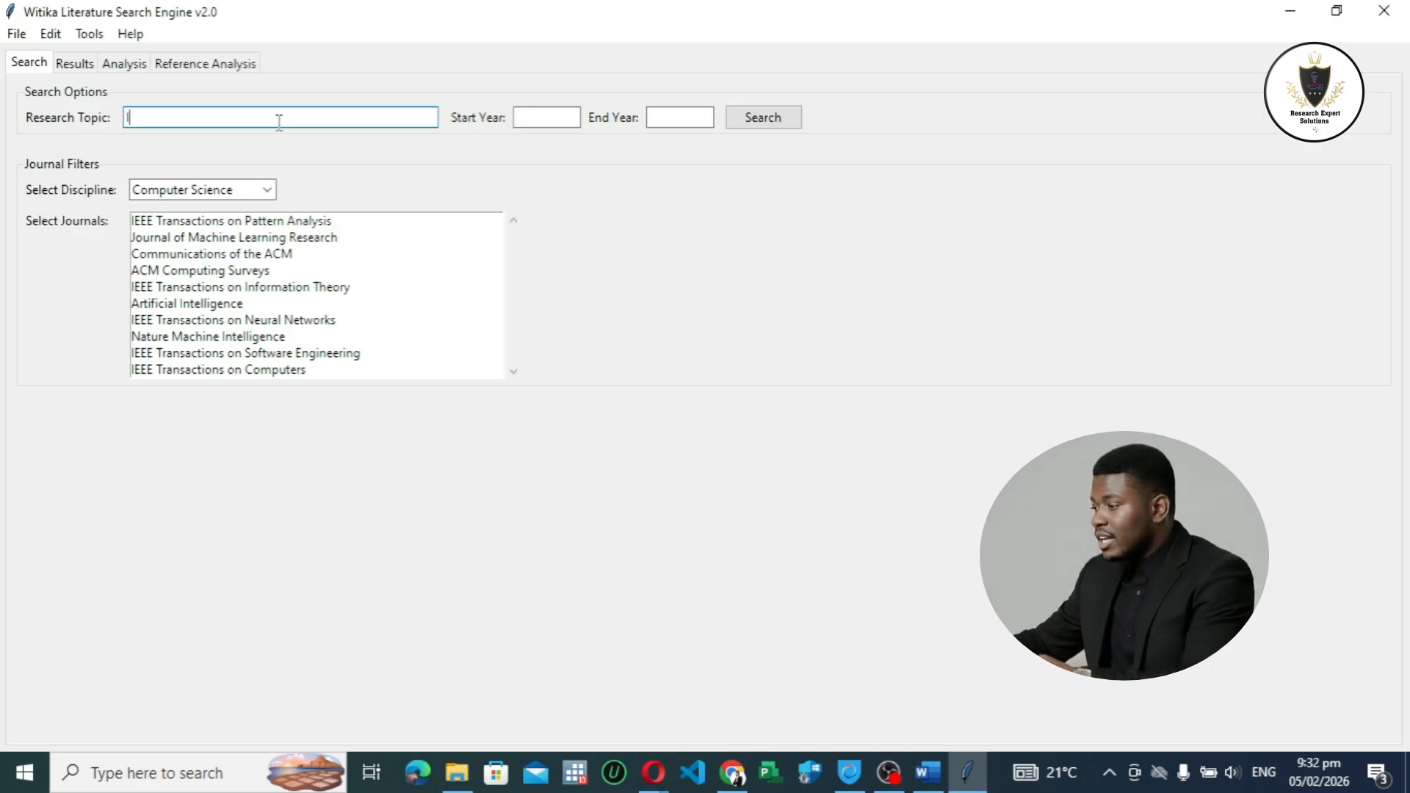
pyautogui.write('vestigati')
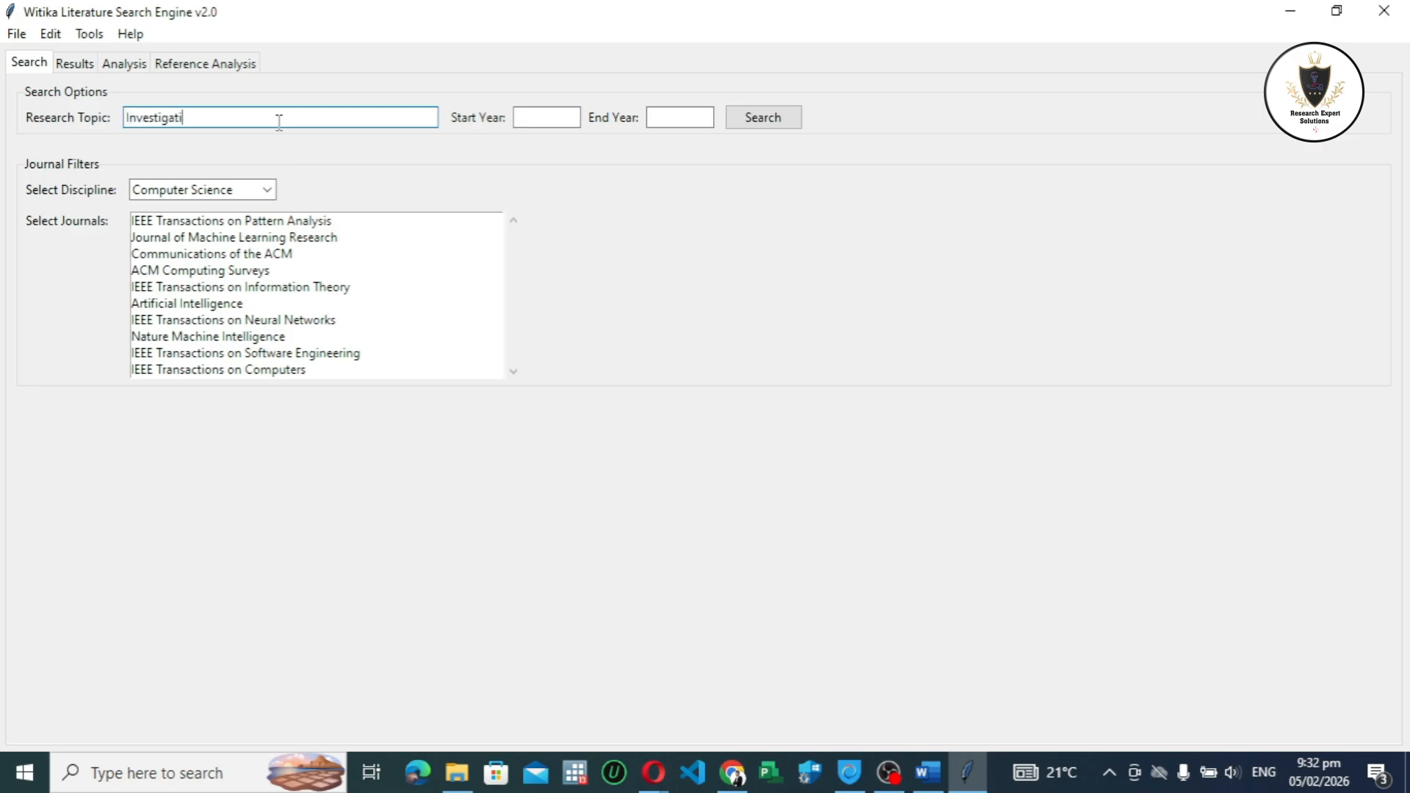
pyautogui.write('ng the impact of artificial intelligence')
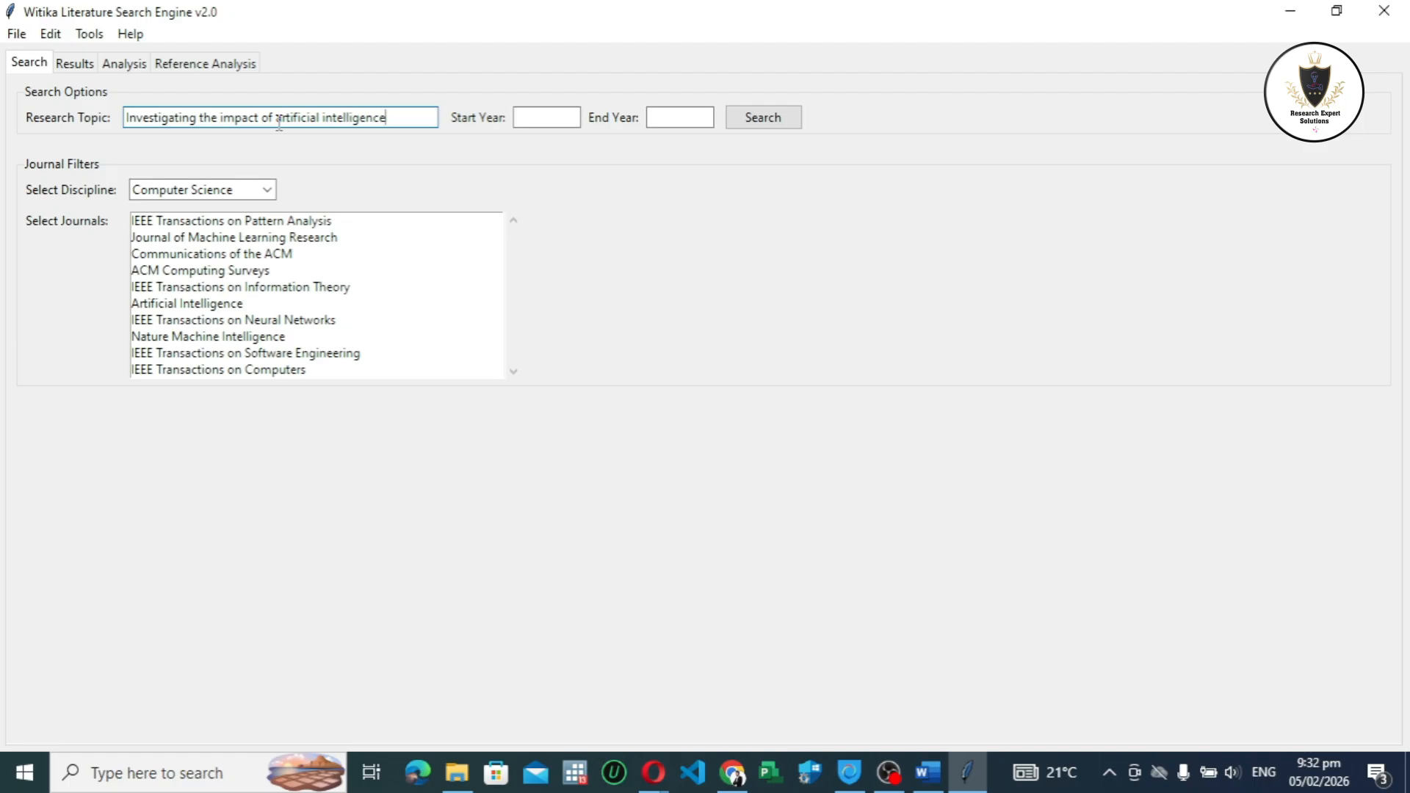
pyautogui.write(' on economic')
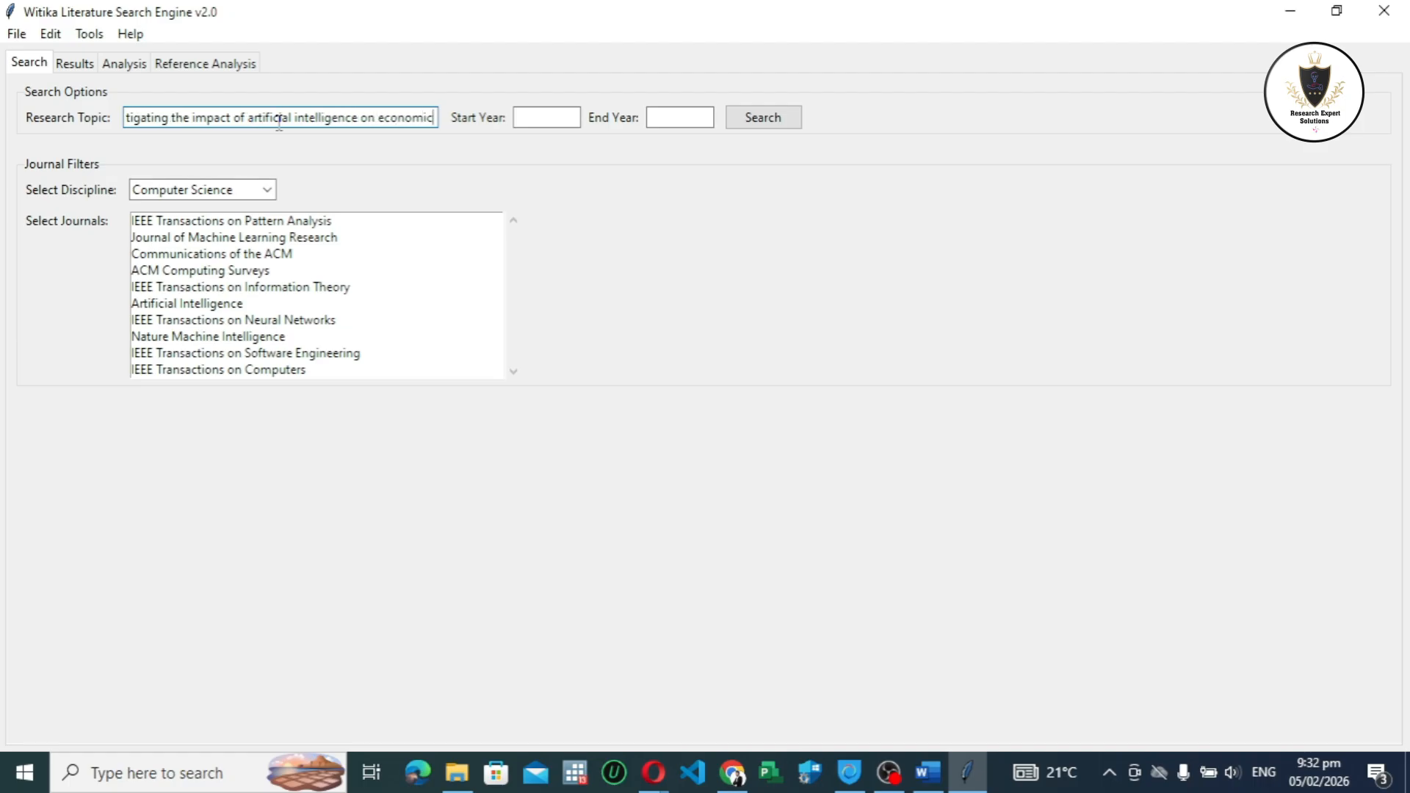
pyautogui.write(' growth')
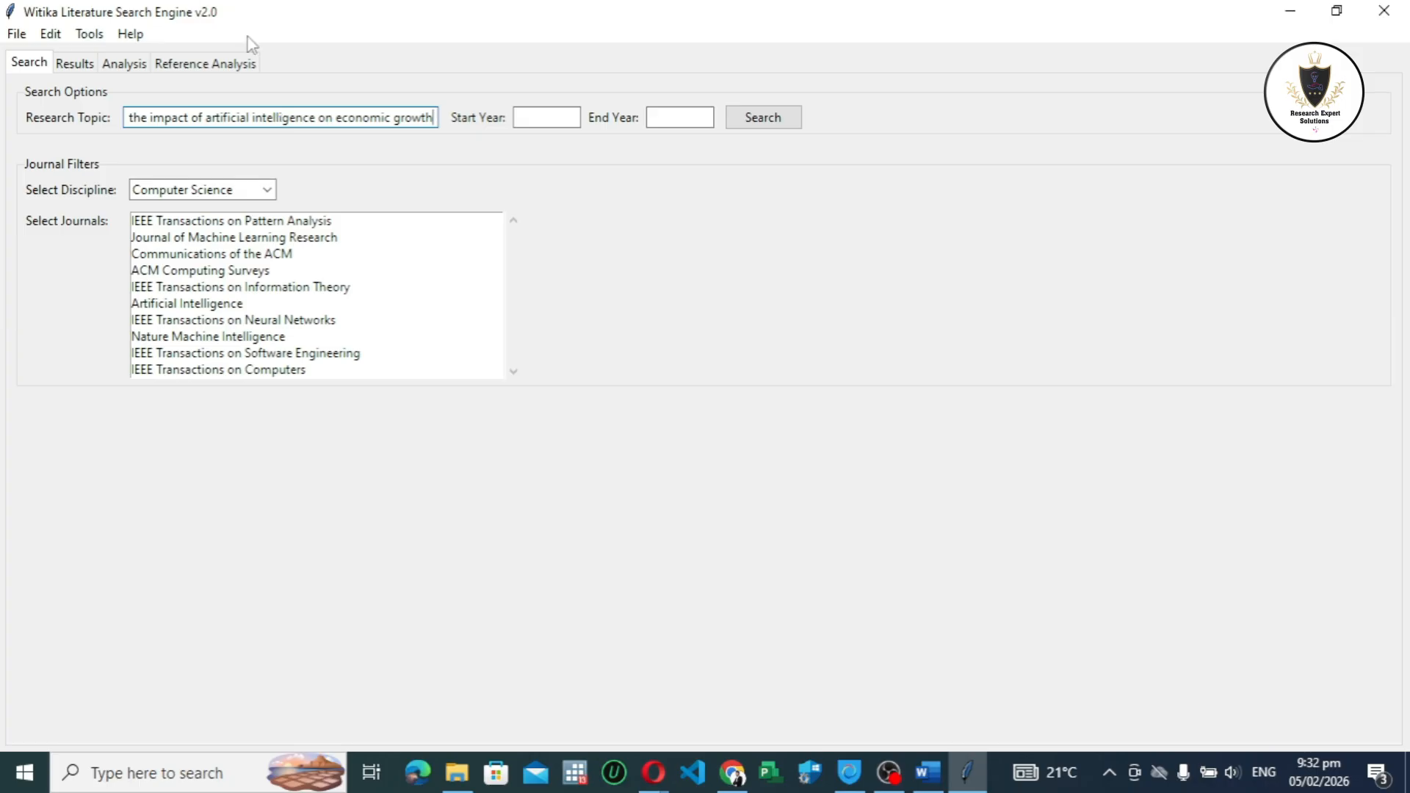
# Step: Set the publication period of the search to start year 2000 and end year 2026
pyautogui.click(544, 116)
pyautogui.click(689, 122)
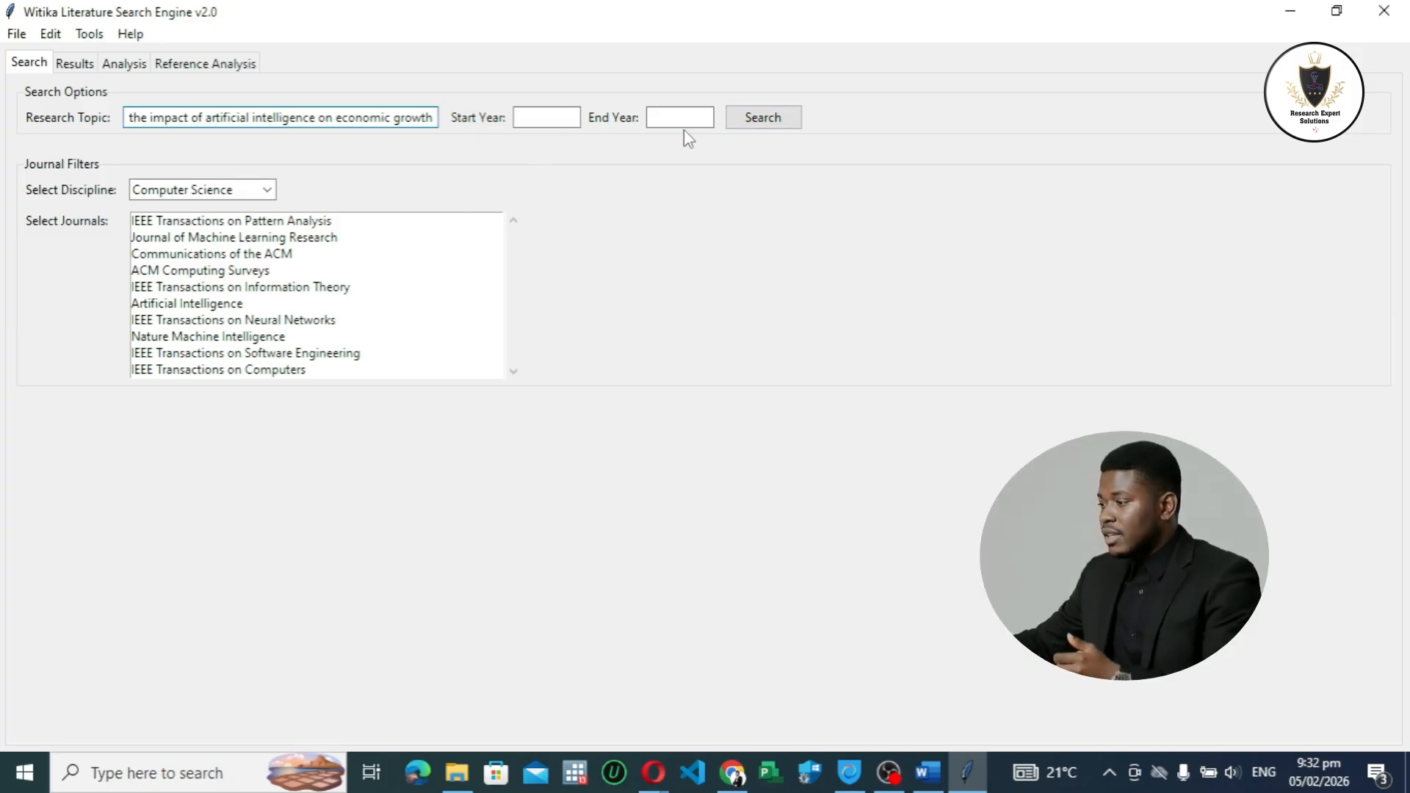
pyautogui.click(578, 119)
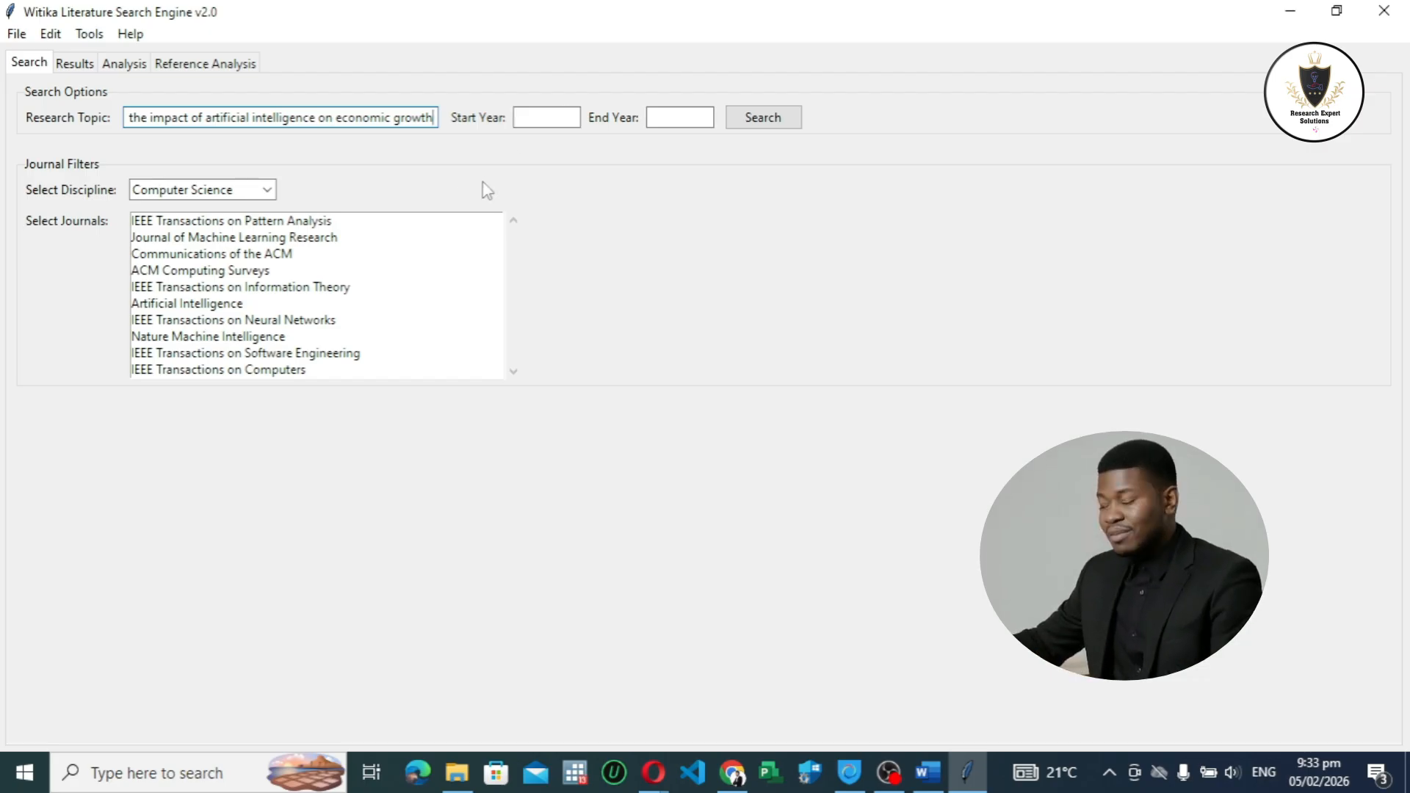
pyautogui.click(540, 117)
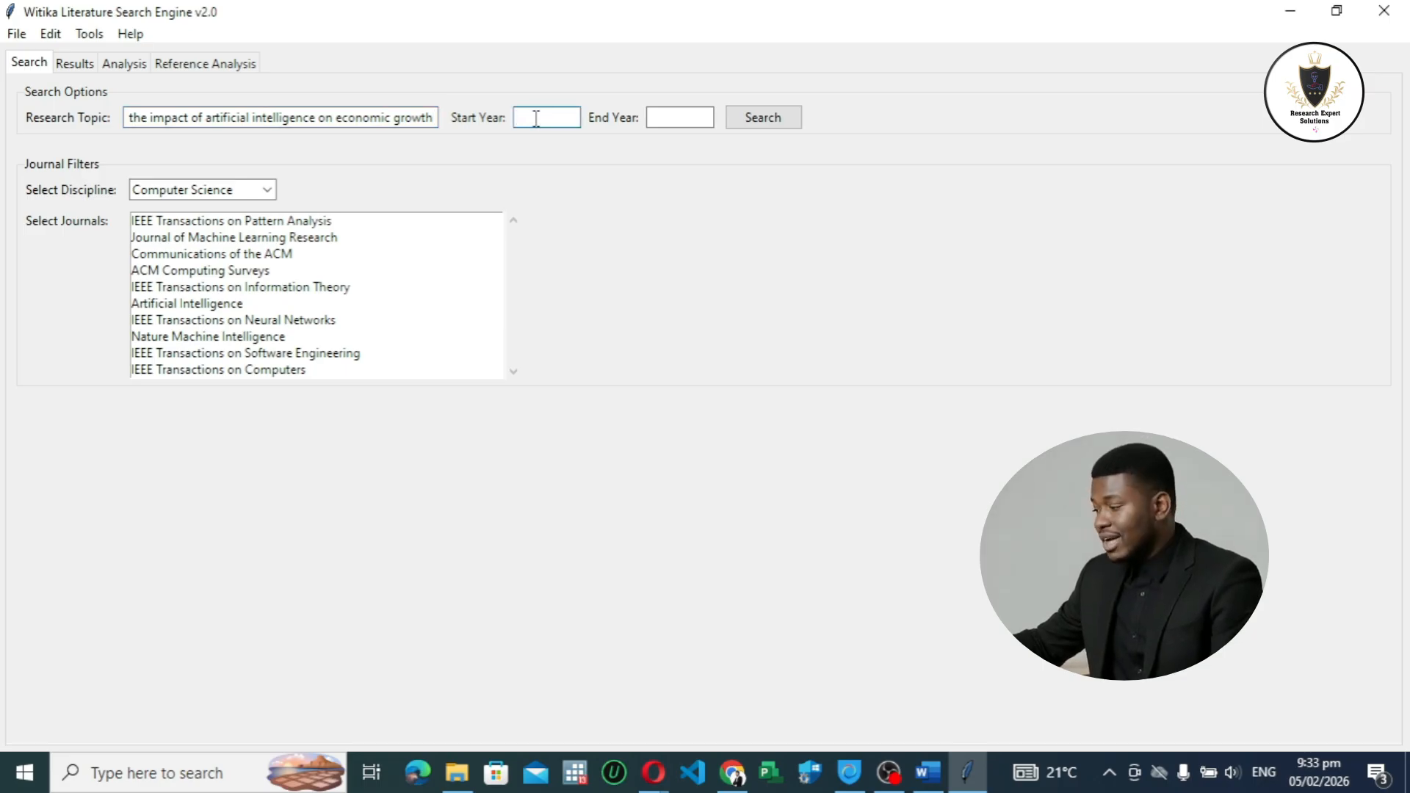
pyautogui.write('2000')
pyautogui.click(651, 118)
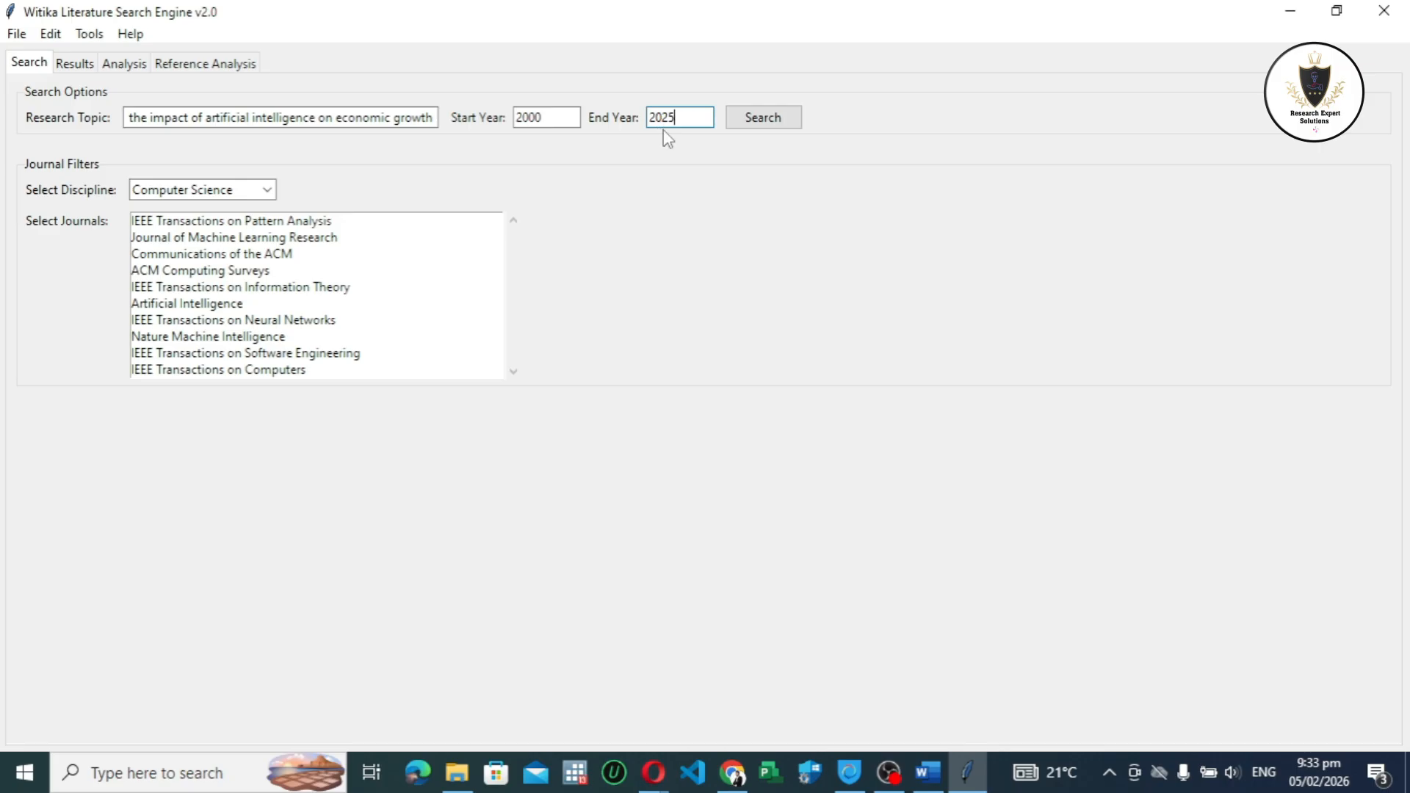
pyautogui.press('BackSpace')
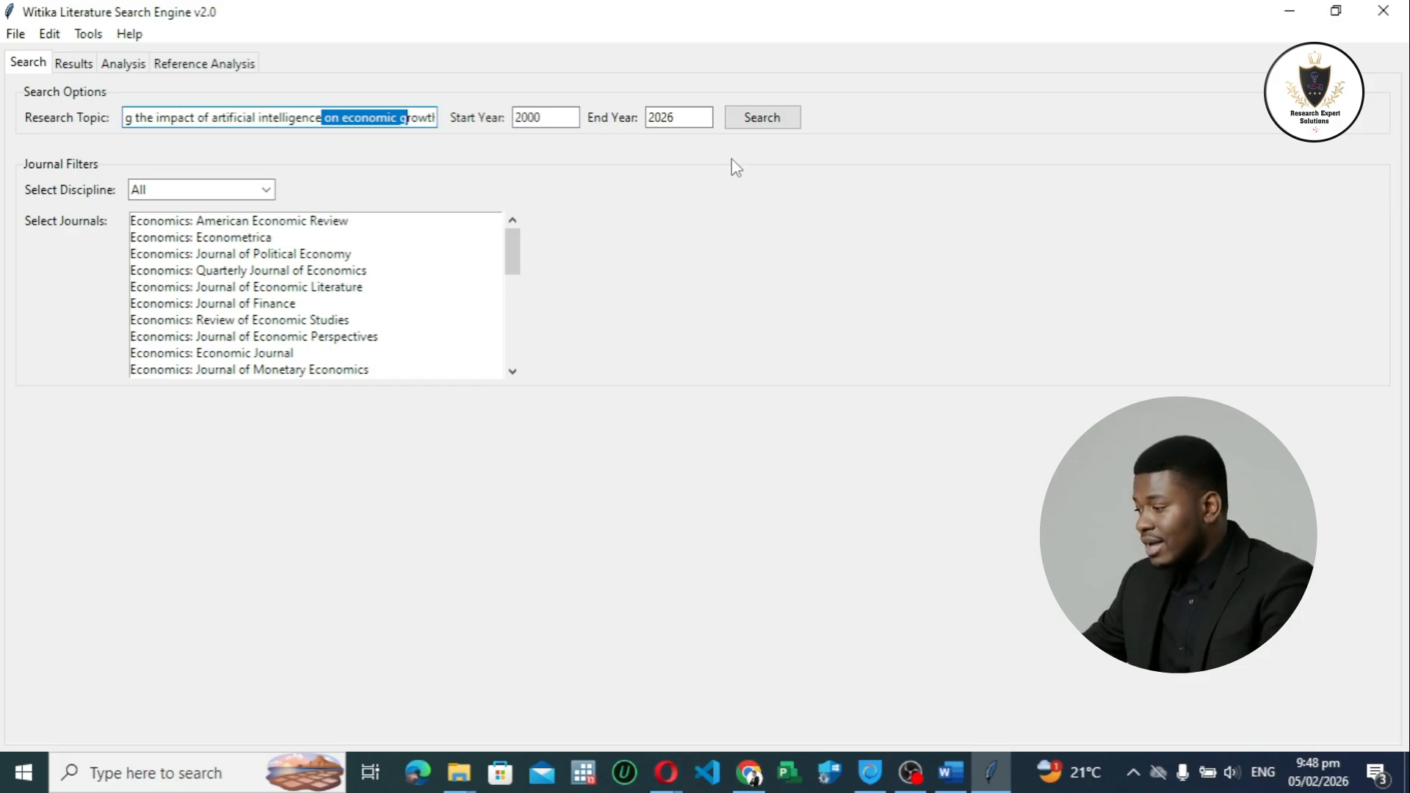
# Step: Run the literature search for the entered topic and years, and dismiss the progress and word list messages
pyautogui.click(431, 116)
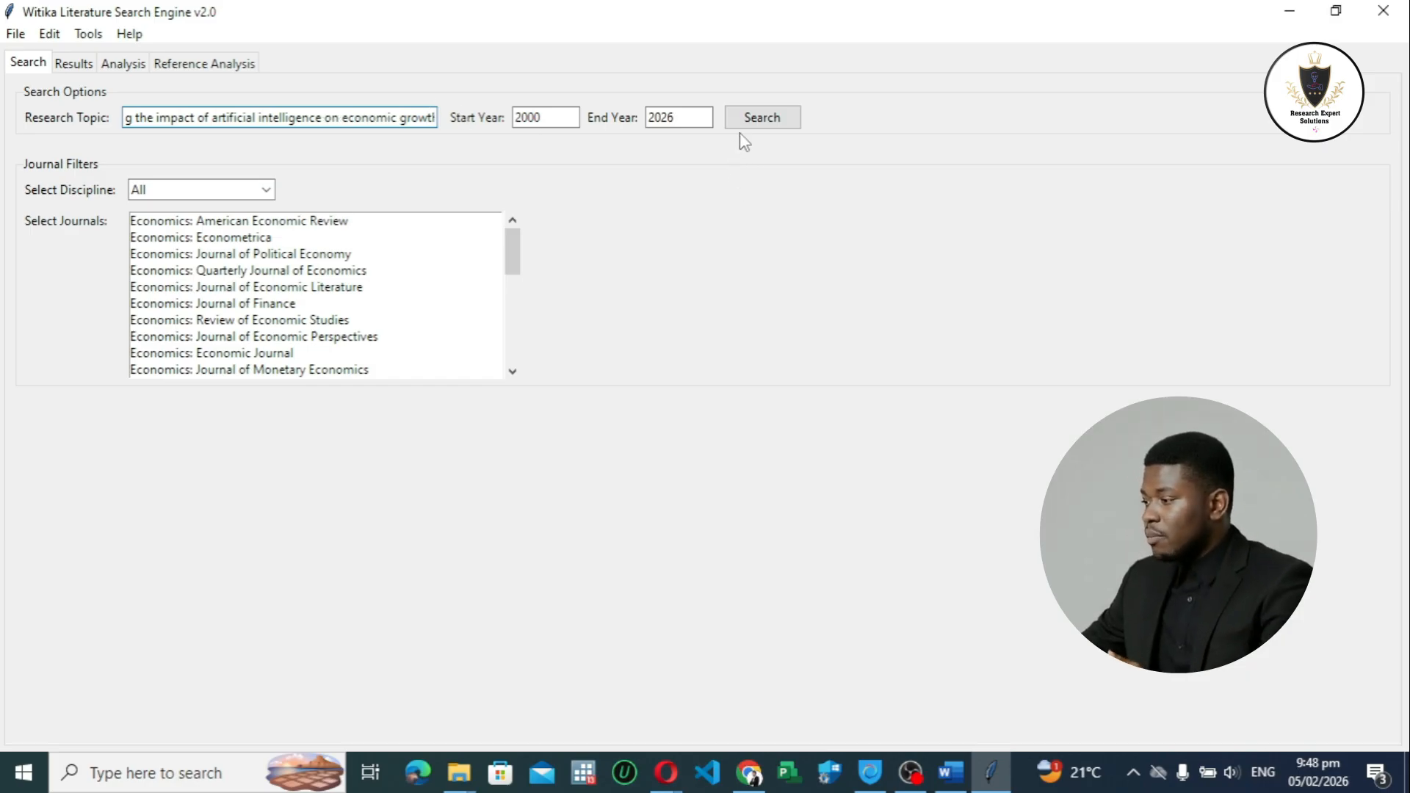
pyautogui.click(758, 122)
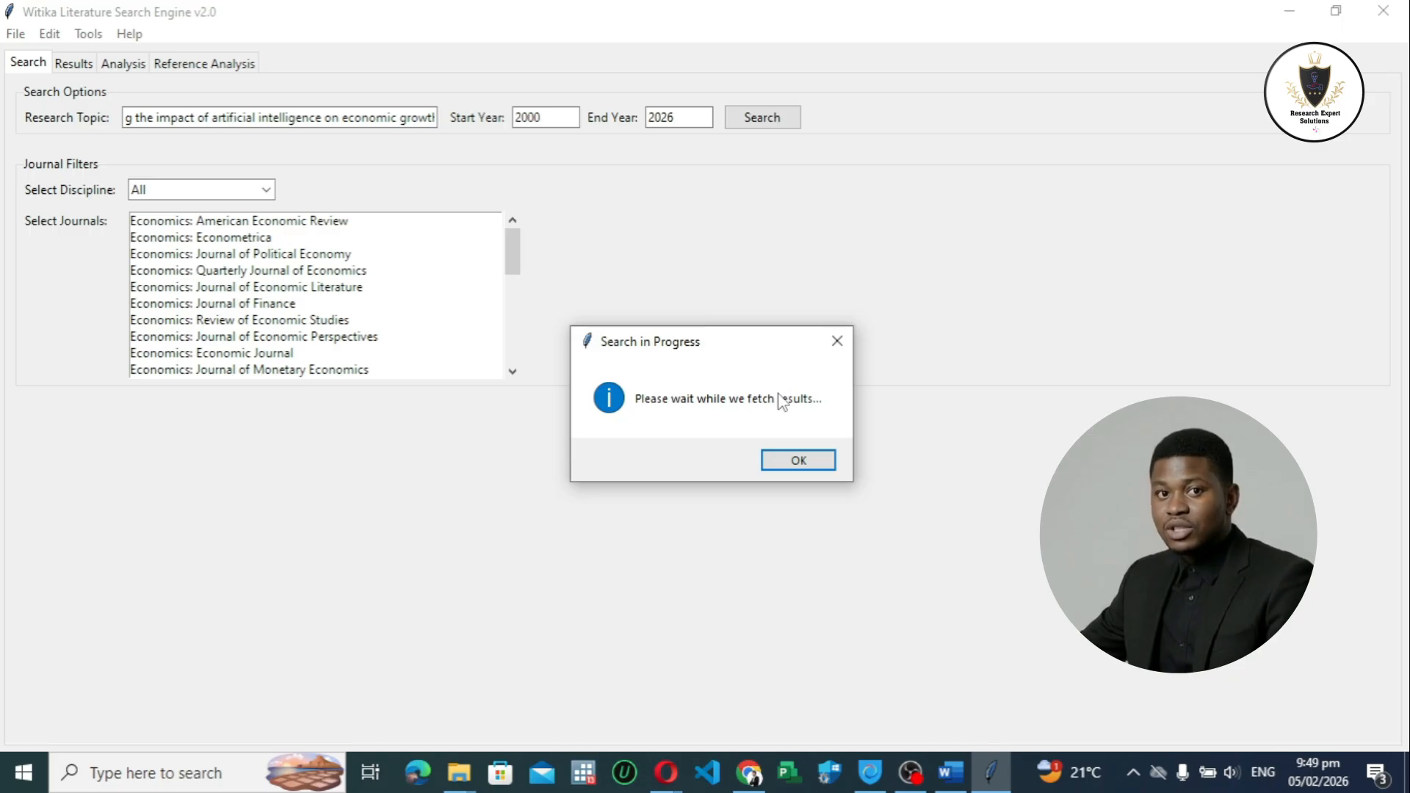
pyautogui.click(792, 463)
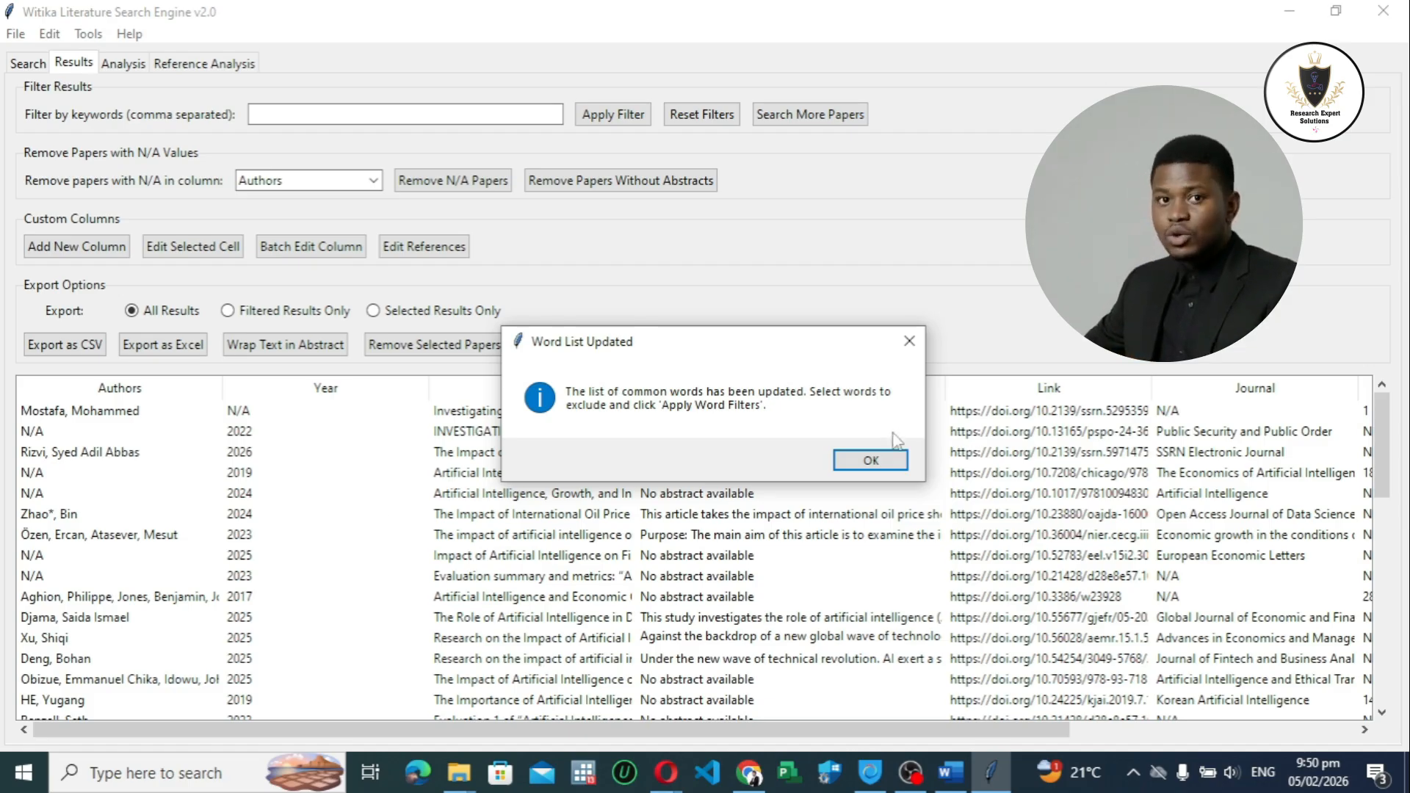
pyautogui.click(870, 459)
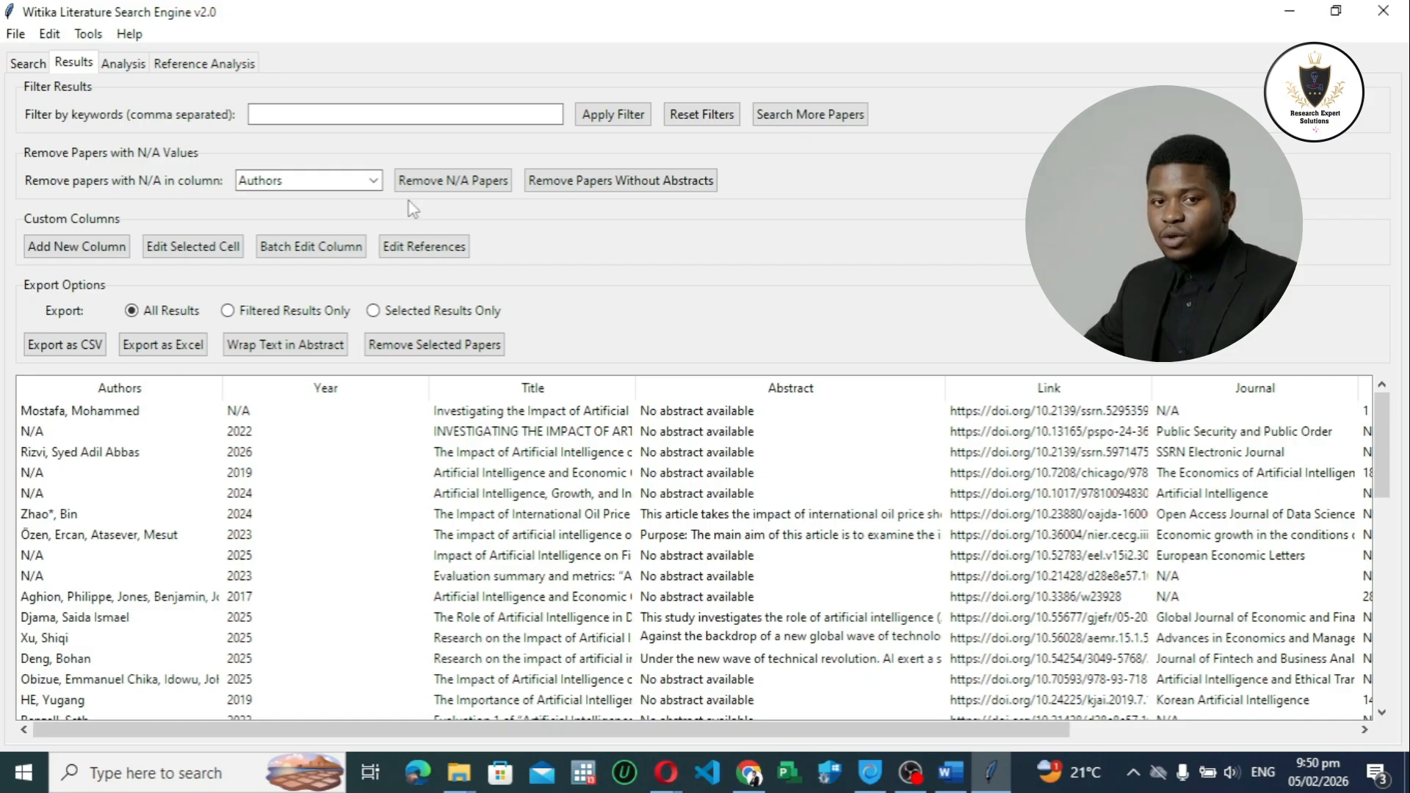
# Step: Look over the papers found and check their publication years against the topic and year range of the search
pyautogui.scroll(-1, 1221, 483)
pyautogui.moveTo(1379, 491); pyautogui.dragTo(1379, 422)
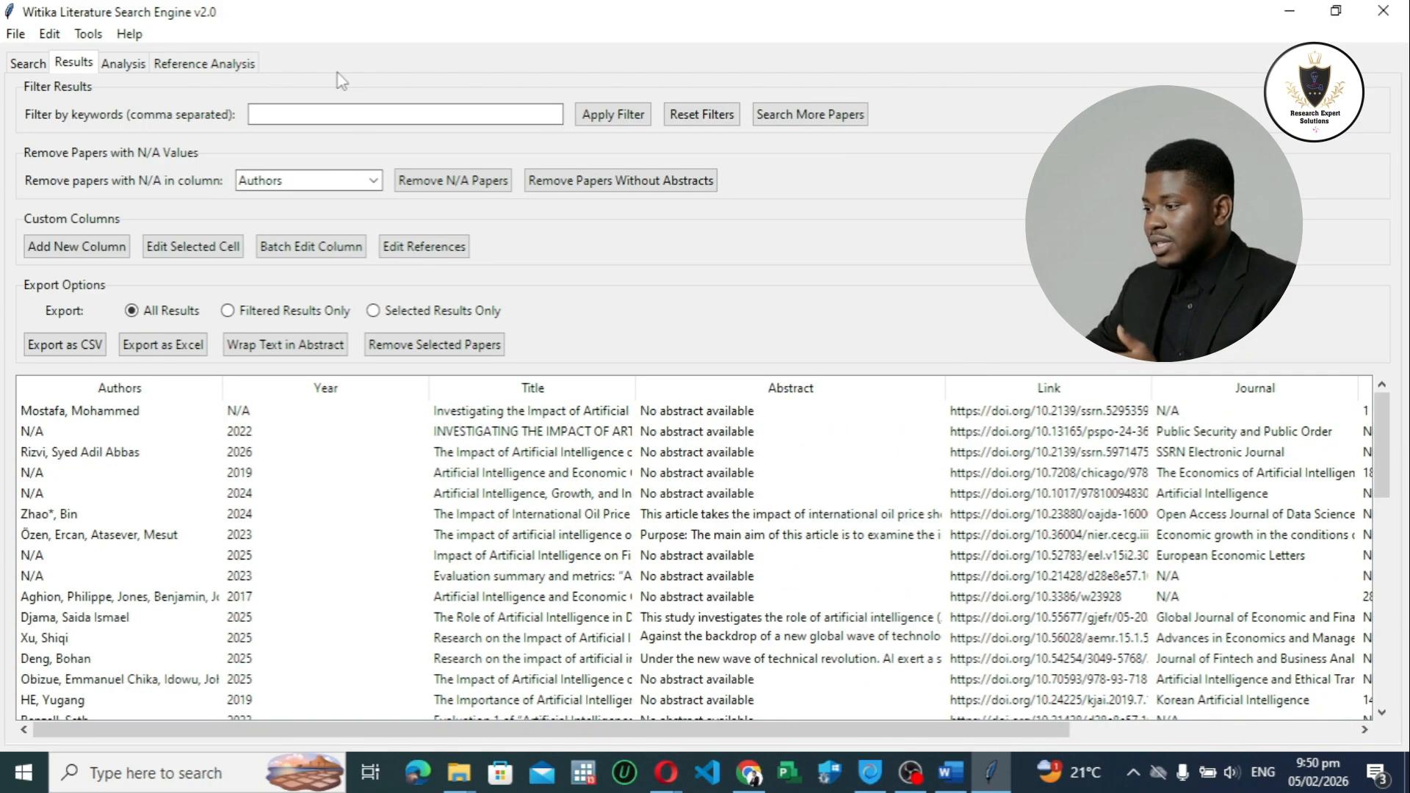
pyautogui.click(29, 63)
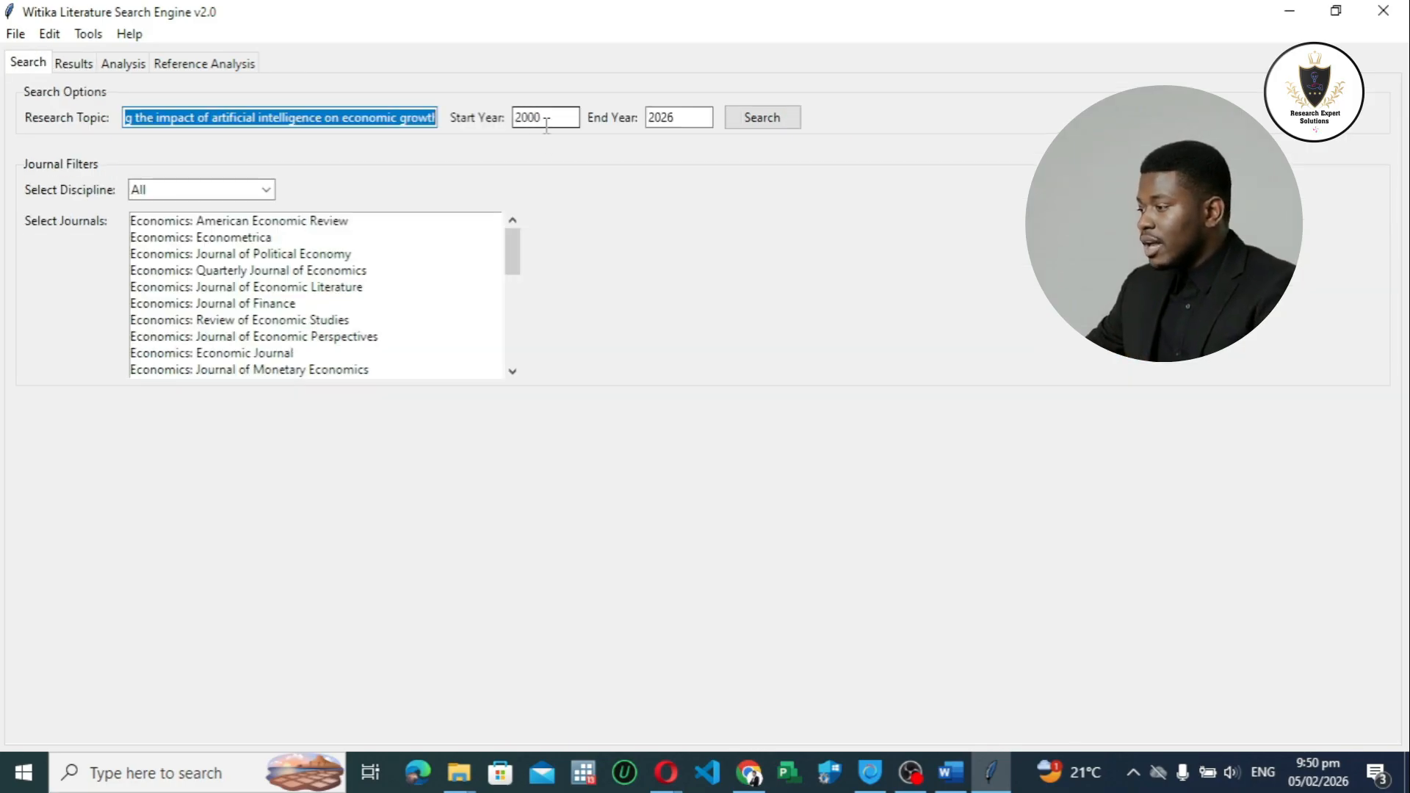
pyautogui.click(82, 64)
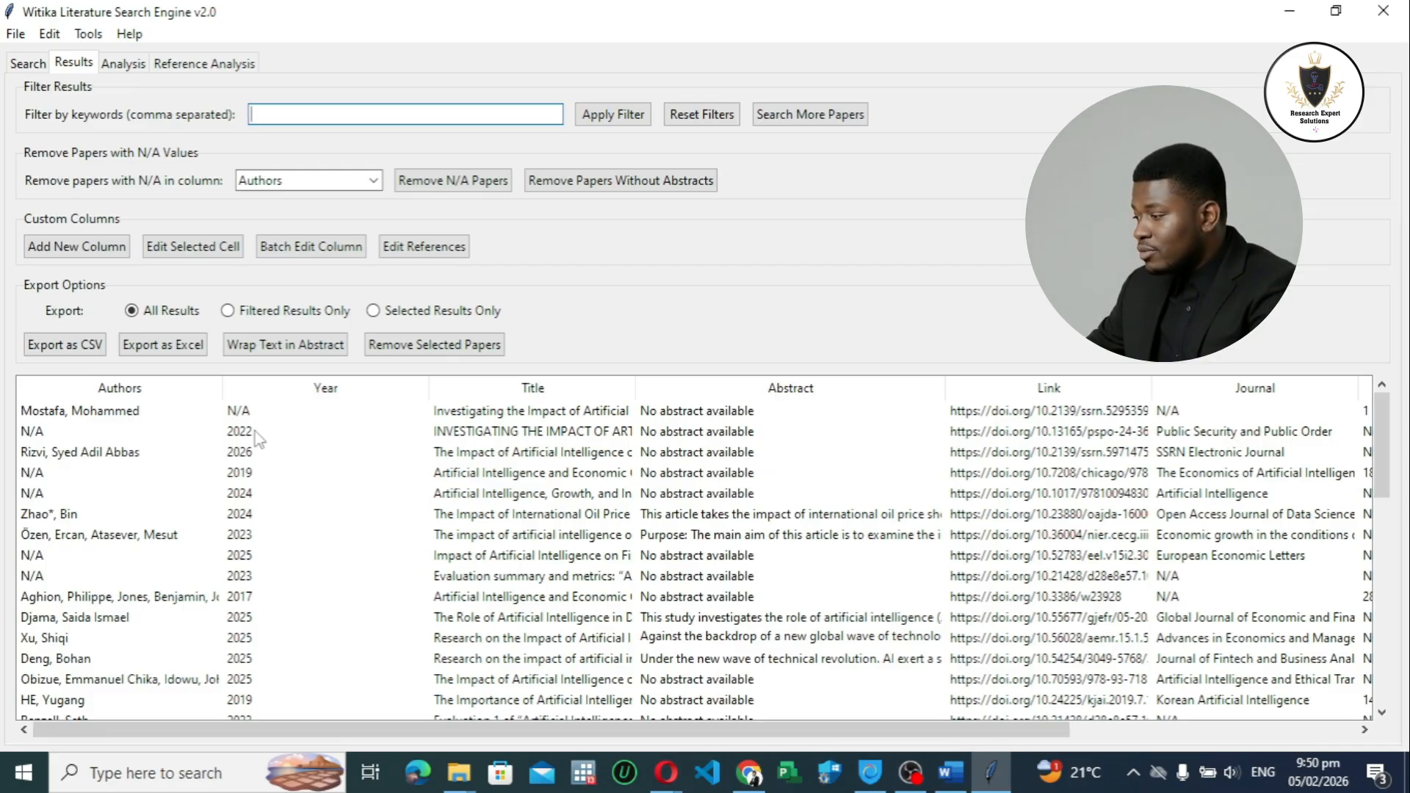
pyautogui.moveTo(1378, 443); pyautogui.dragTo(1378, 430)
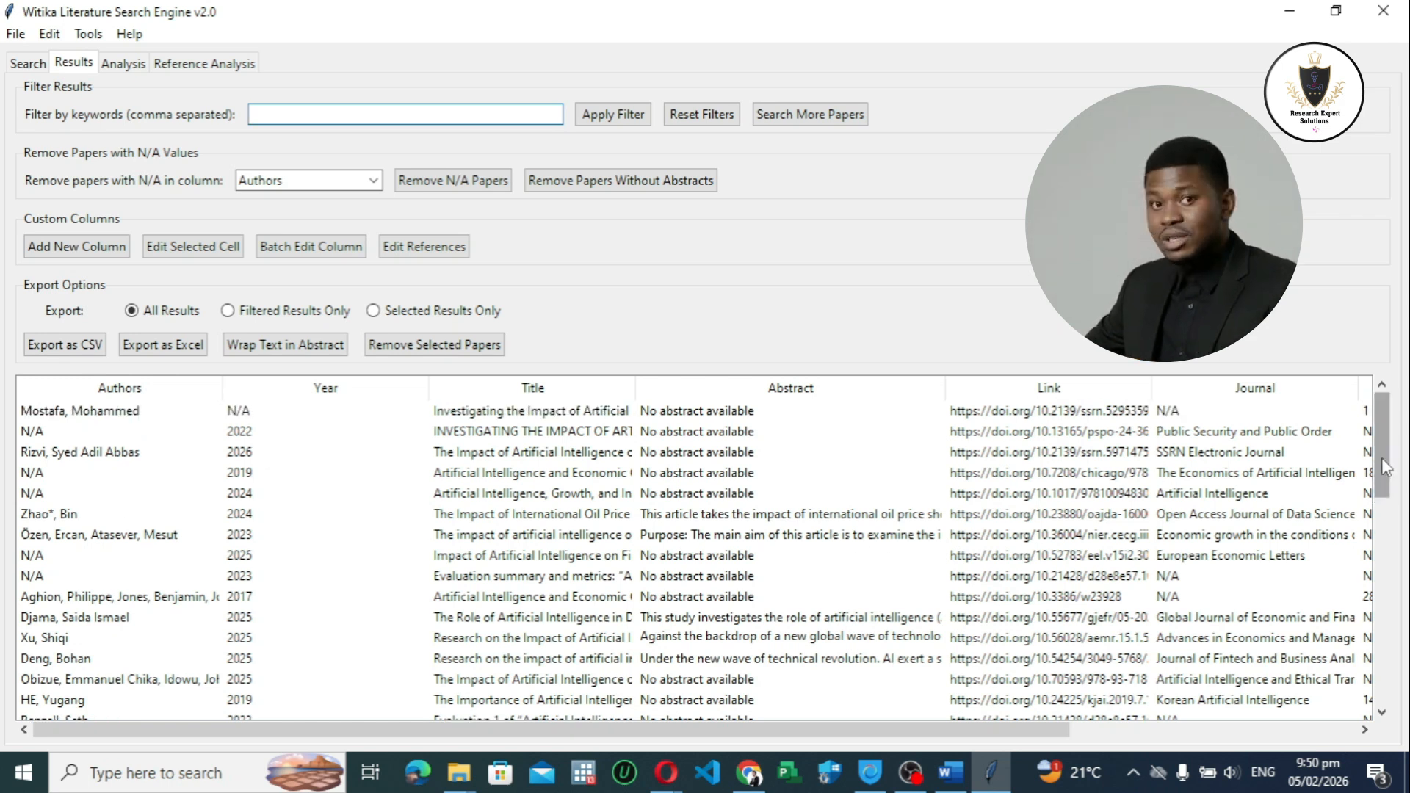
pyautogui.moveTo(1386, 467); pyautogui.dragTo(1385, 476)
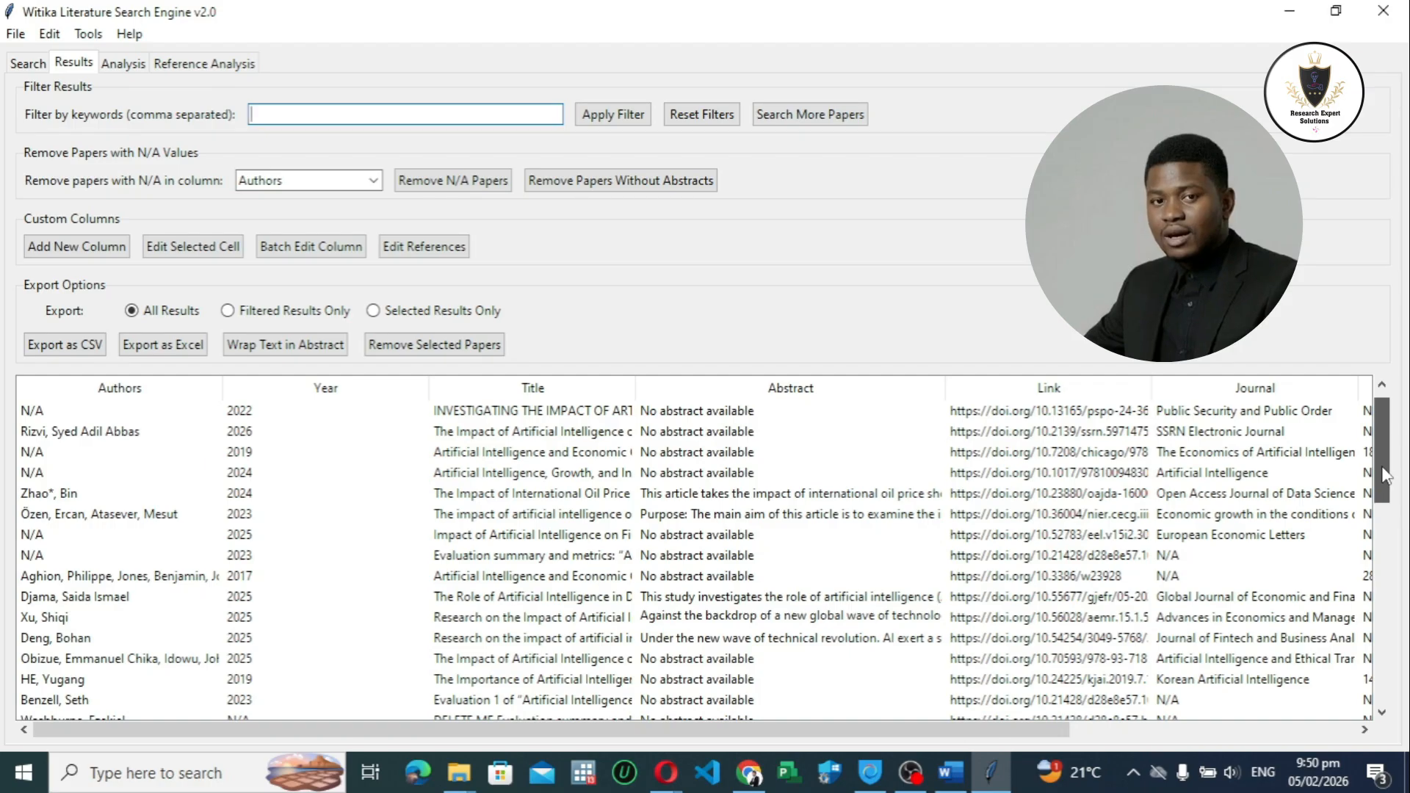
pyautogui.moveTo(1386, 476); pyautogui.dragTo(1372, 410)
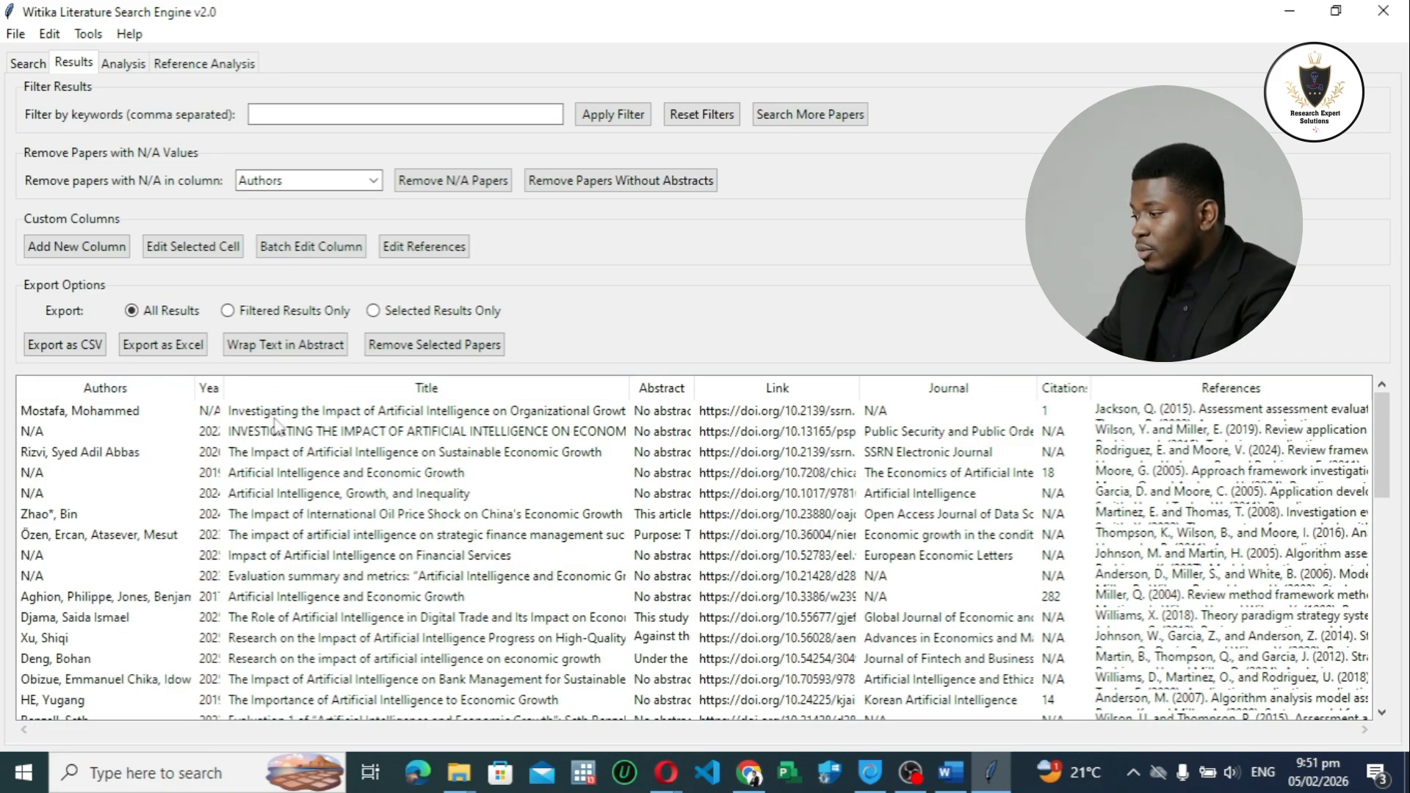
# Step: Adjust the column widths of the results table, widening the Year, Citations and Title columns and resizing Abstract
pyautogui.moveTo(221, 390); pyautogui.dragTo(249, 391)
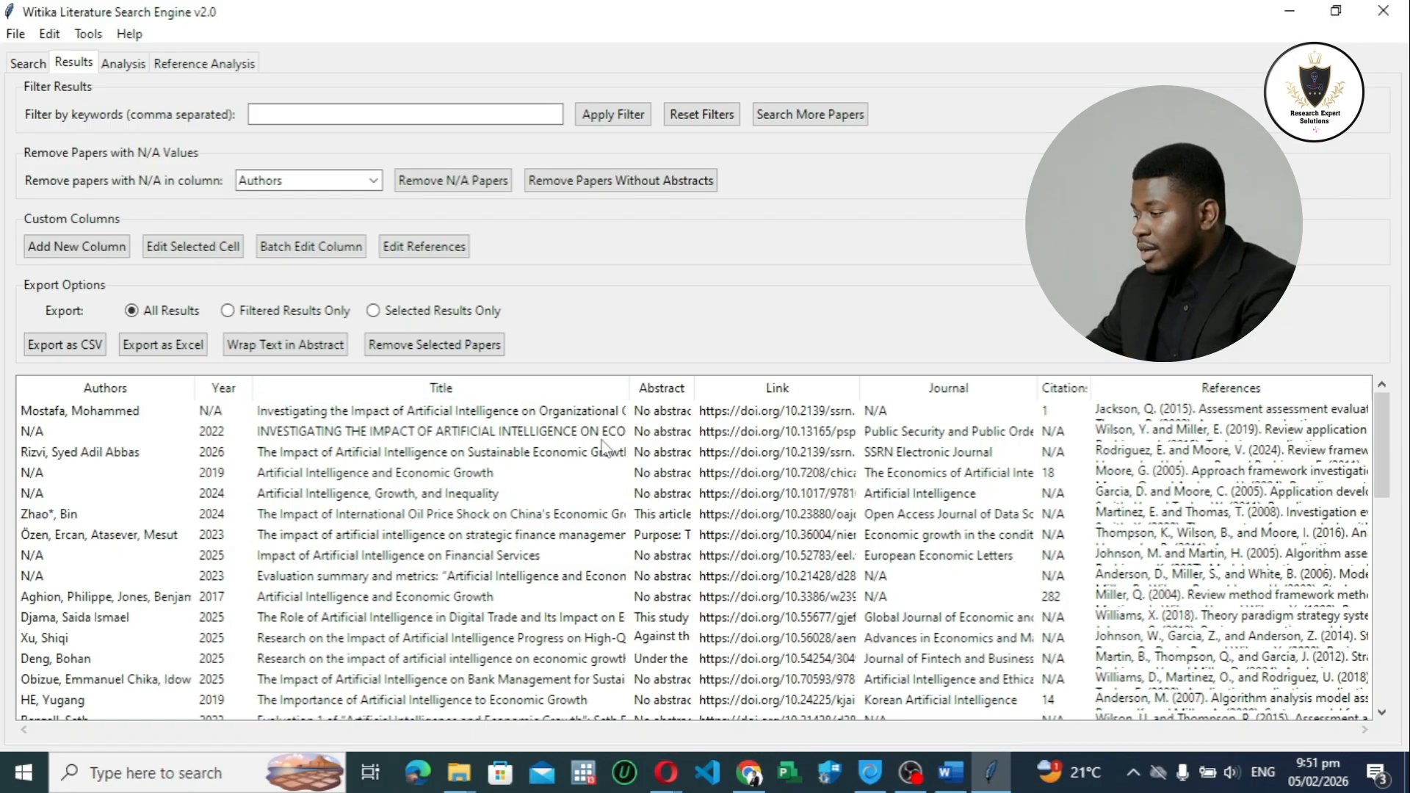
pyautogui.moveTo(691, 389); pyautogui.dragTo(817, 401)
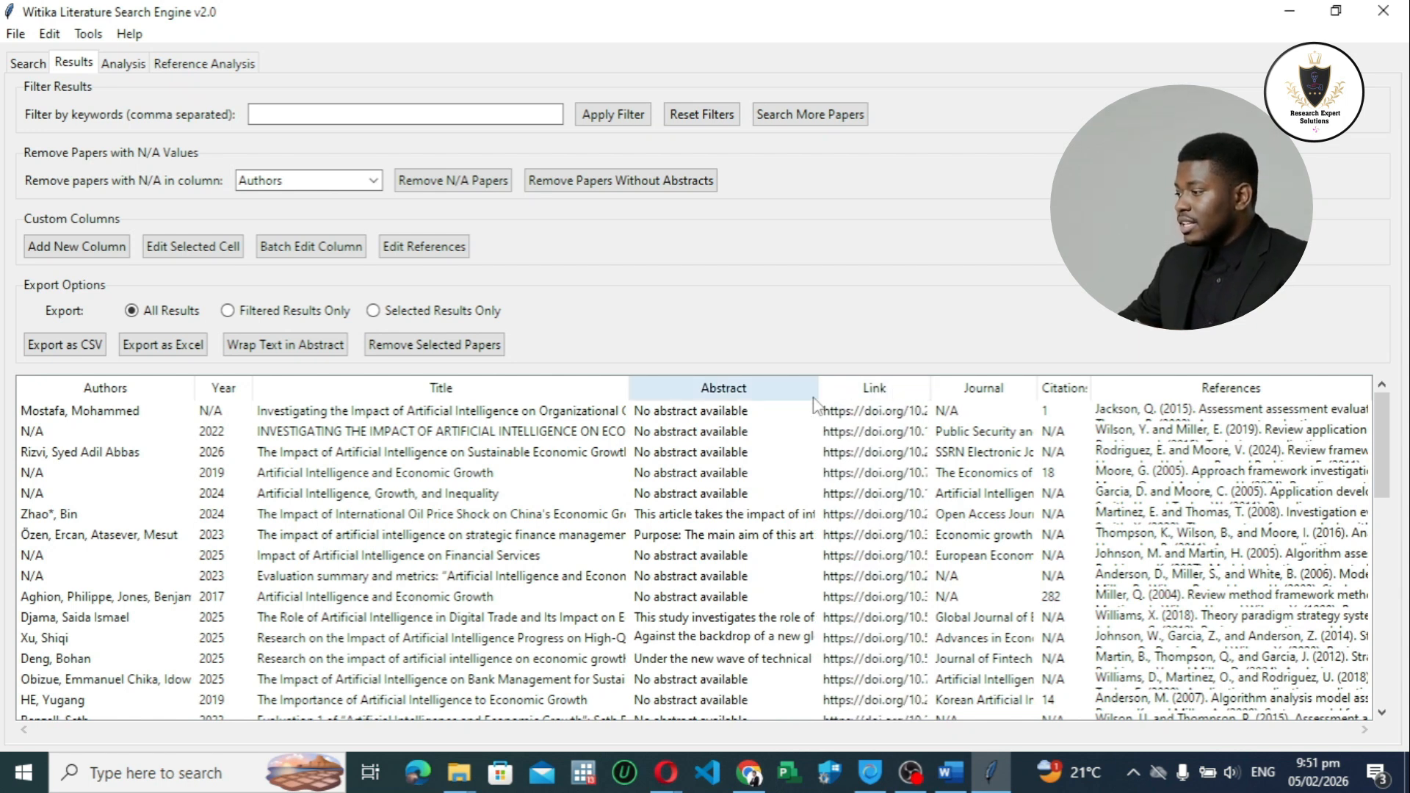
pyautogui.moveTo(817, 387); pyautogui.dragTo(797, 385)
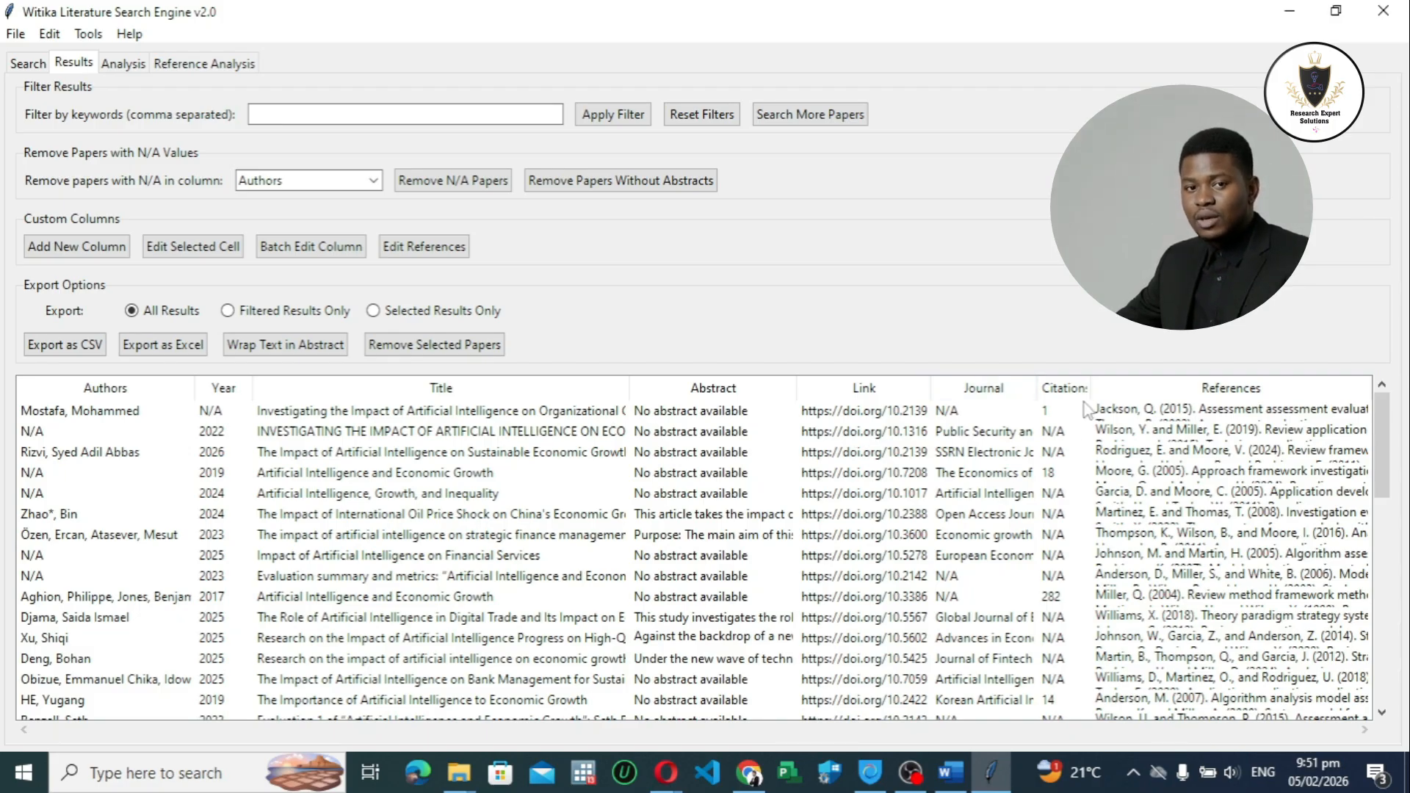
pyautogui.moveTo(1091, 388); pyautogui.dragTo(1118, 388)
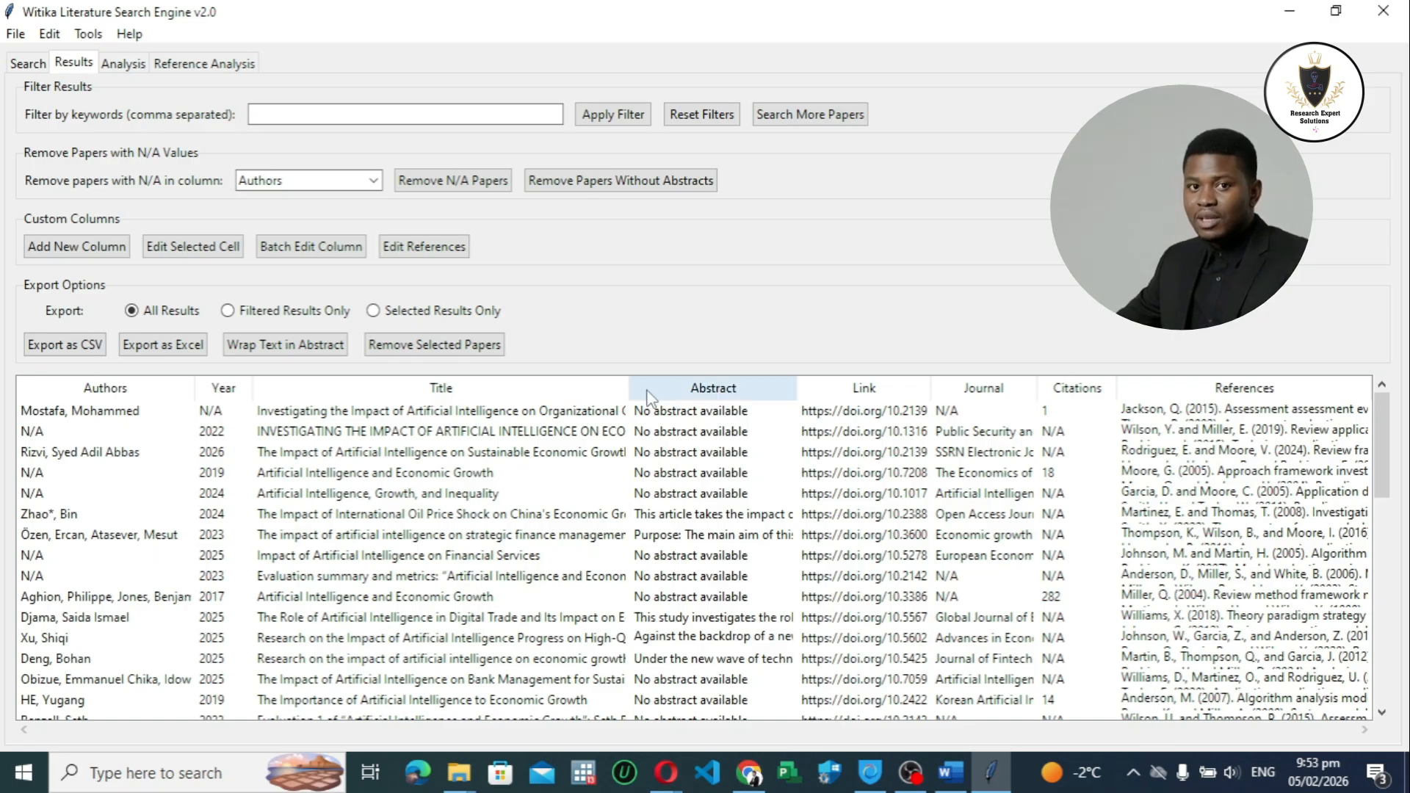
pyautogui.moveTo(629, 388); pyautogui.dragTo(693, 387)
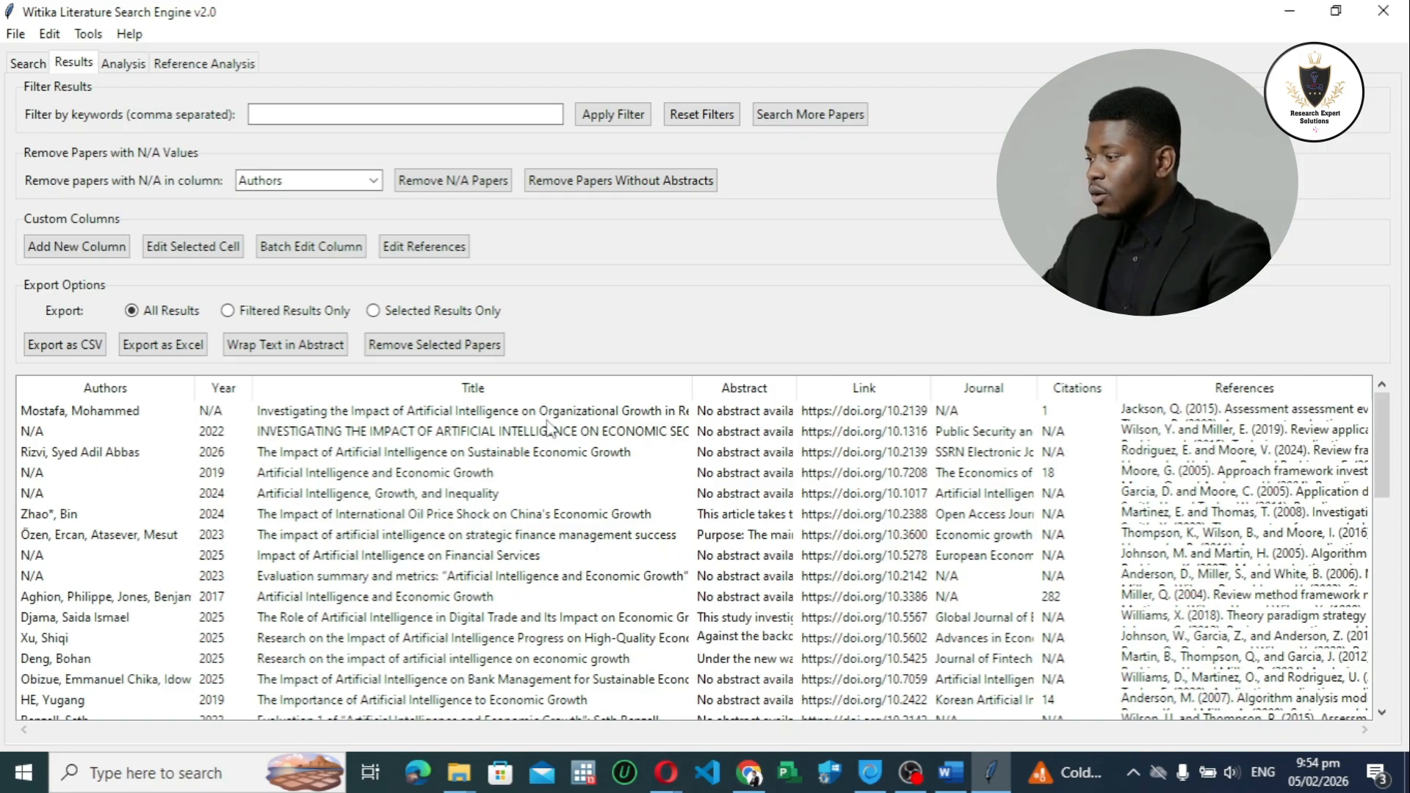
# Step: Examine the titles of the retrieved papers throughout the results table for relevance to the research topic
pyautogui.scroll(-5, 544, 433)
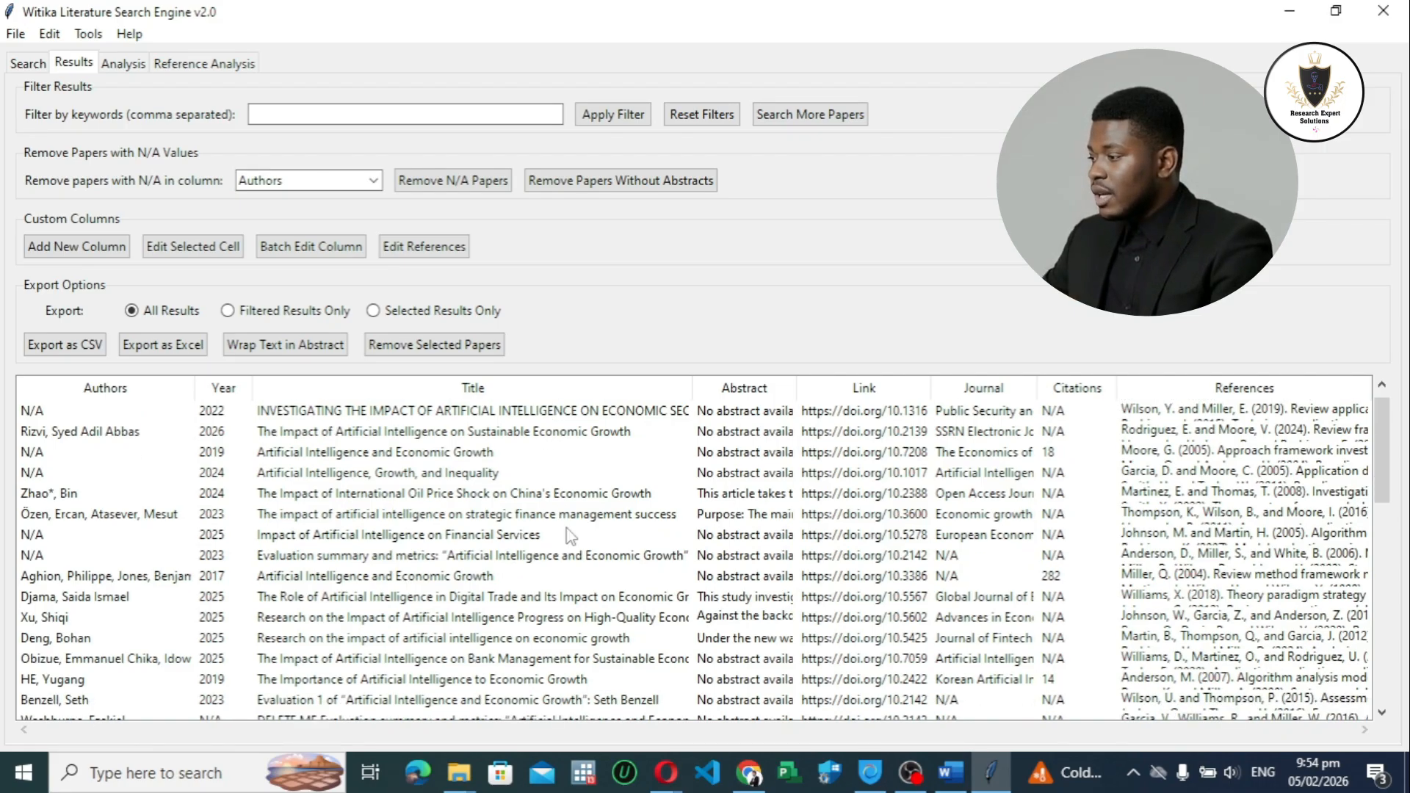
pyautogui.scroll(-9, 525, 459)
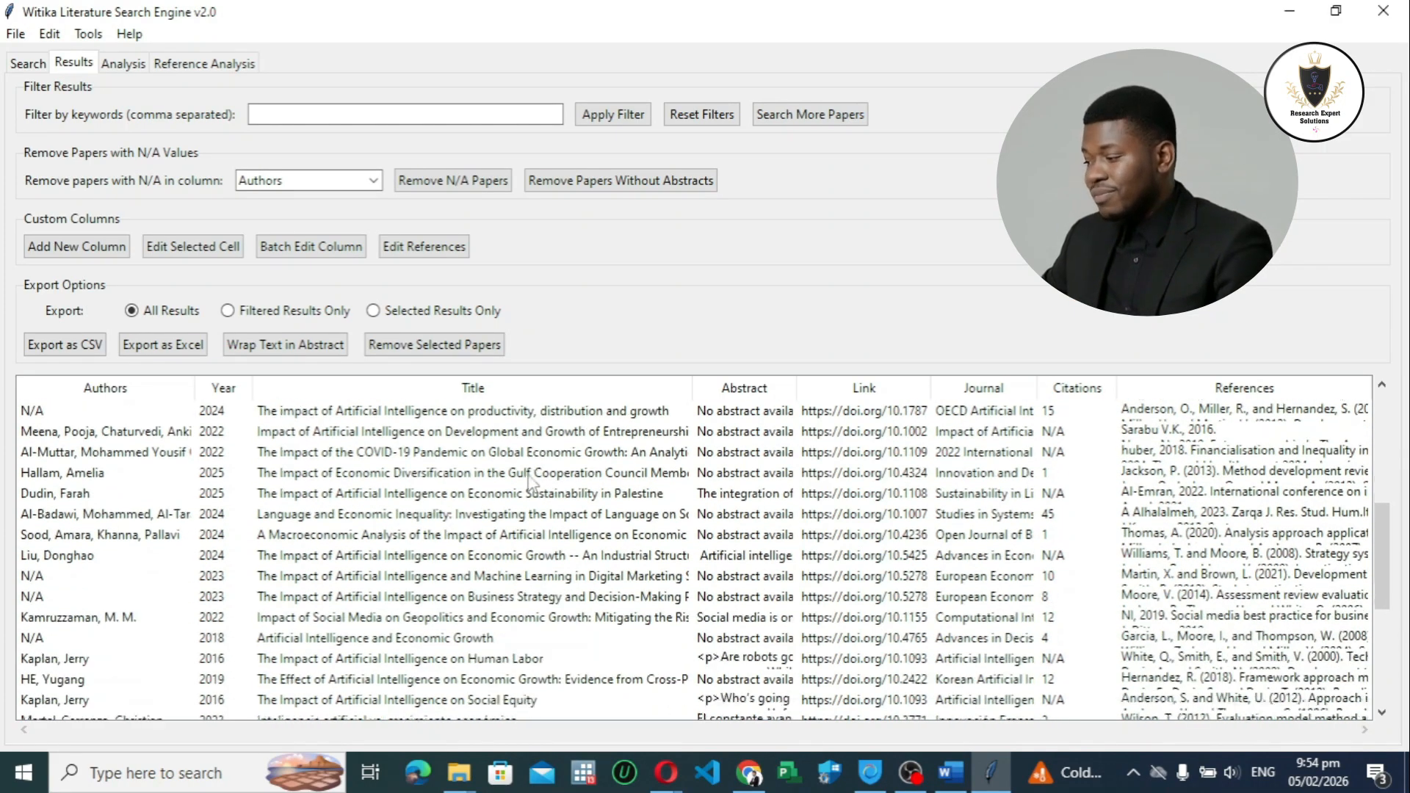
pyautogui.scroll(-1, 541, 463)
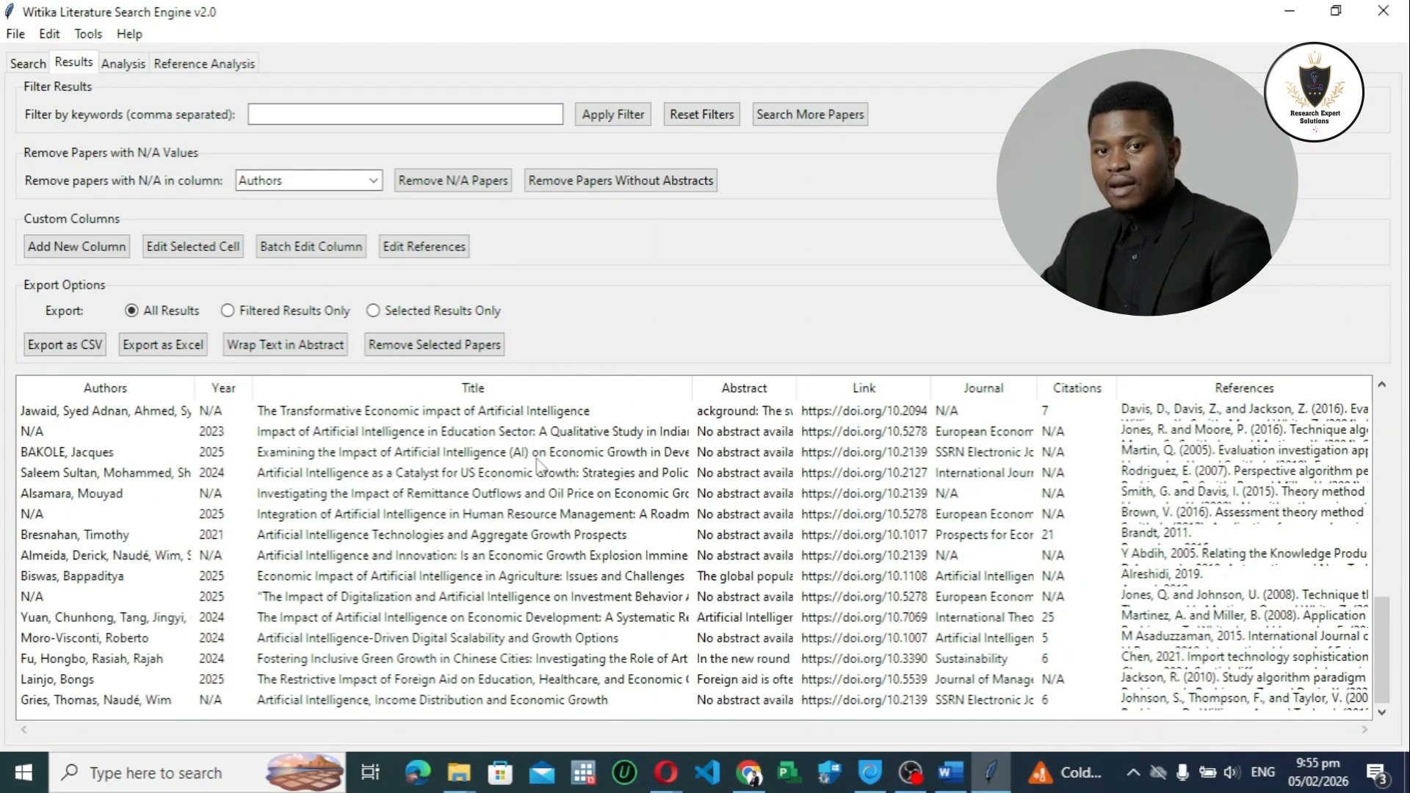
pyautogui.scroll(6, 506, 511)
pyautogui.scroll(7, 506, 511)
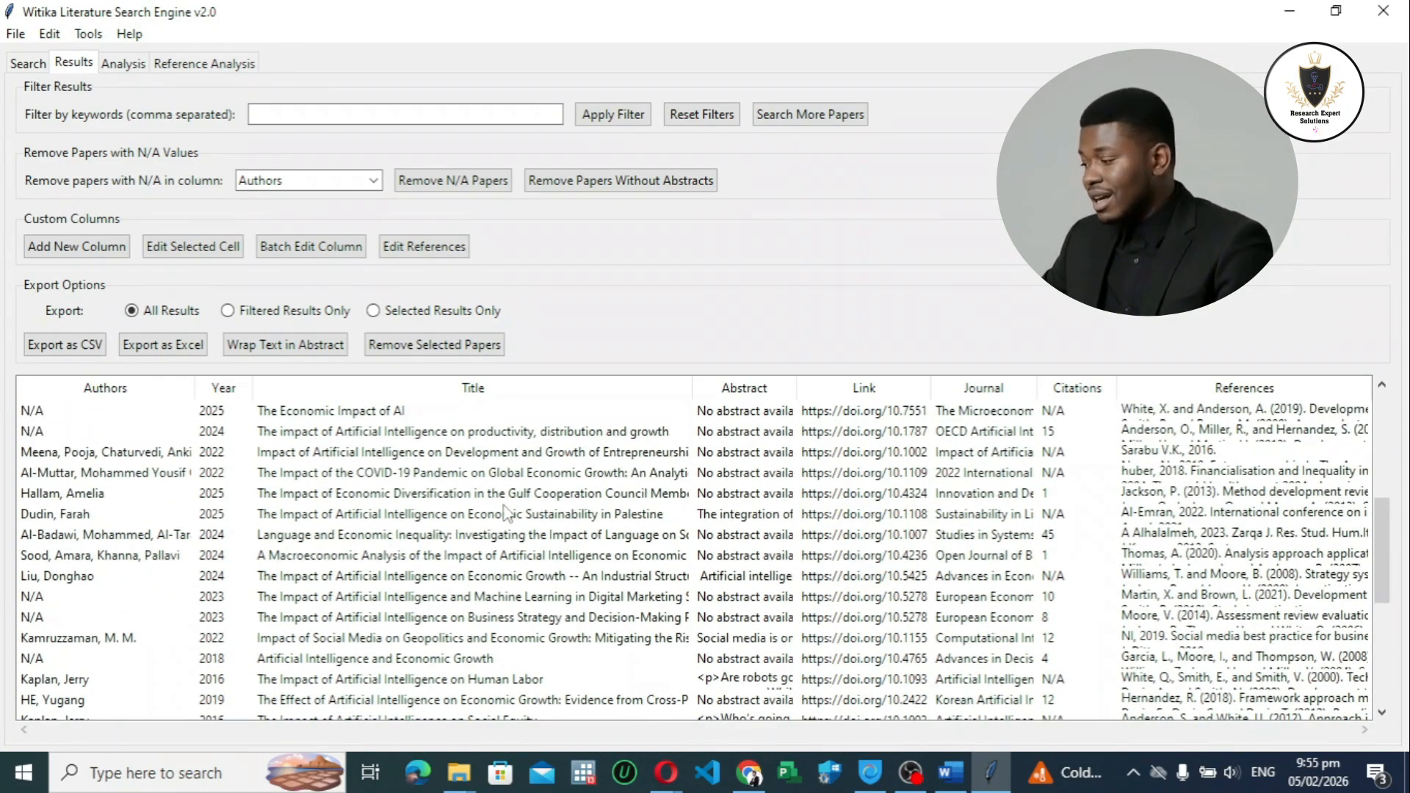
pyautogui.scroll(2, 505, 512)
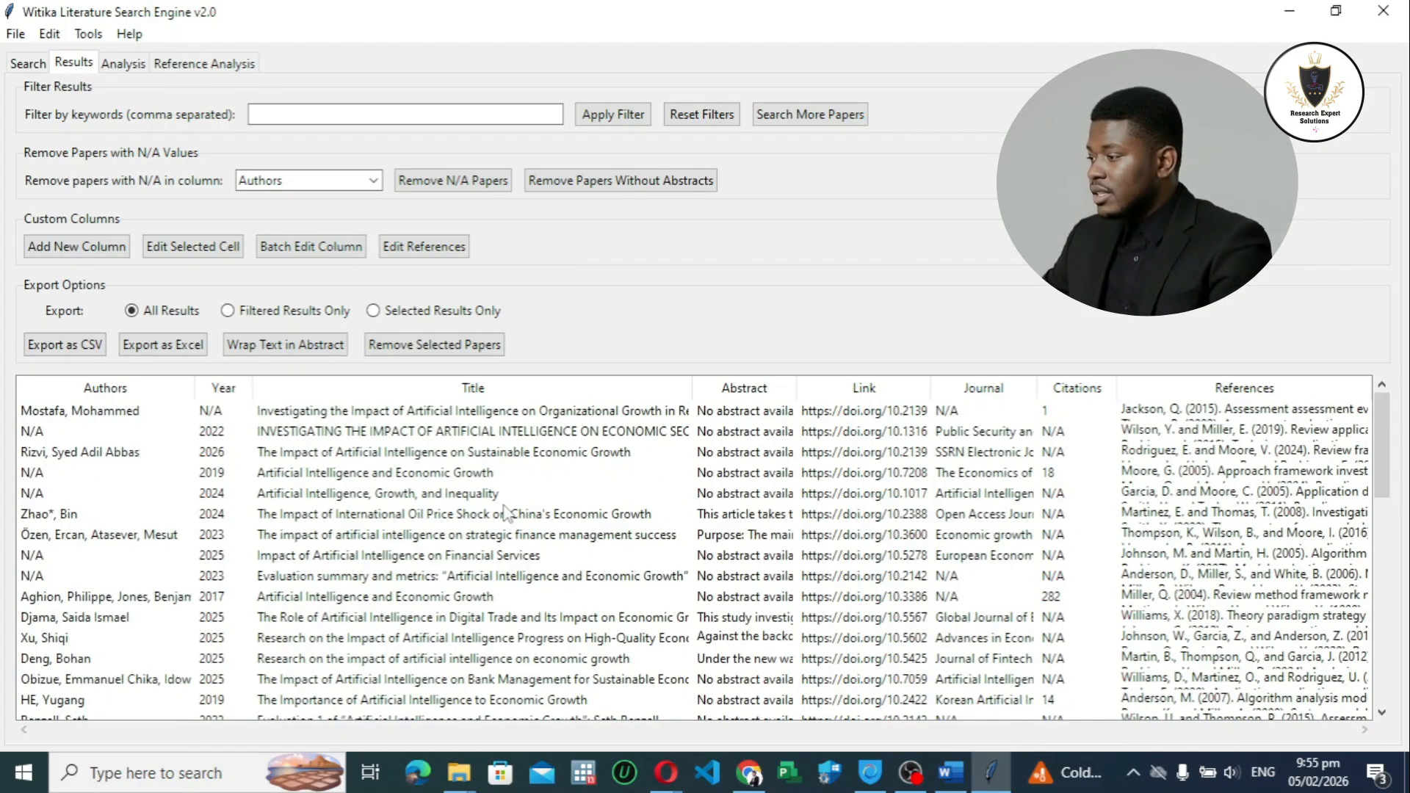
pyautogui.scroll(-15, 489, 491)
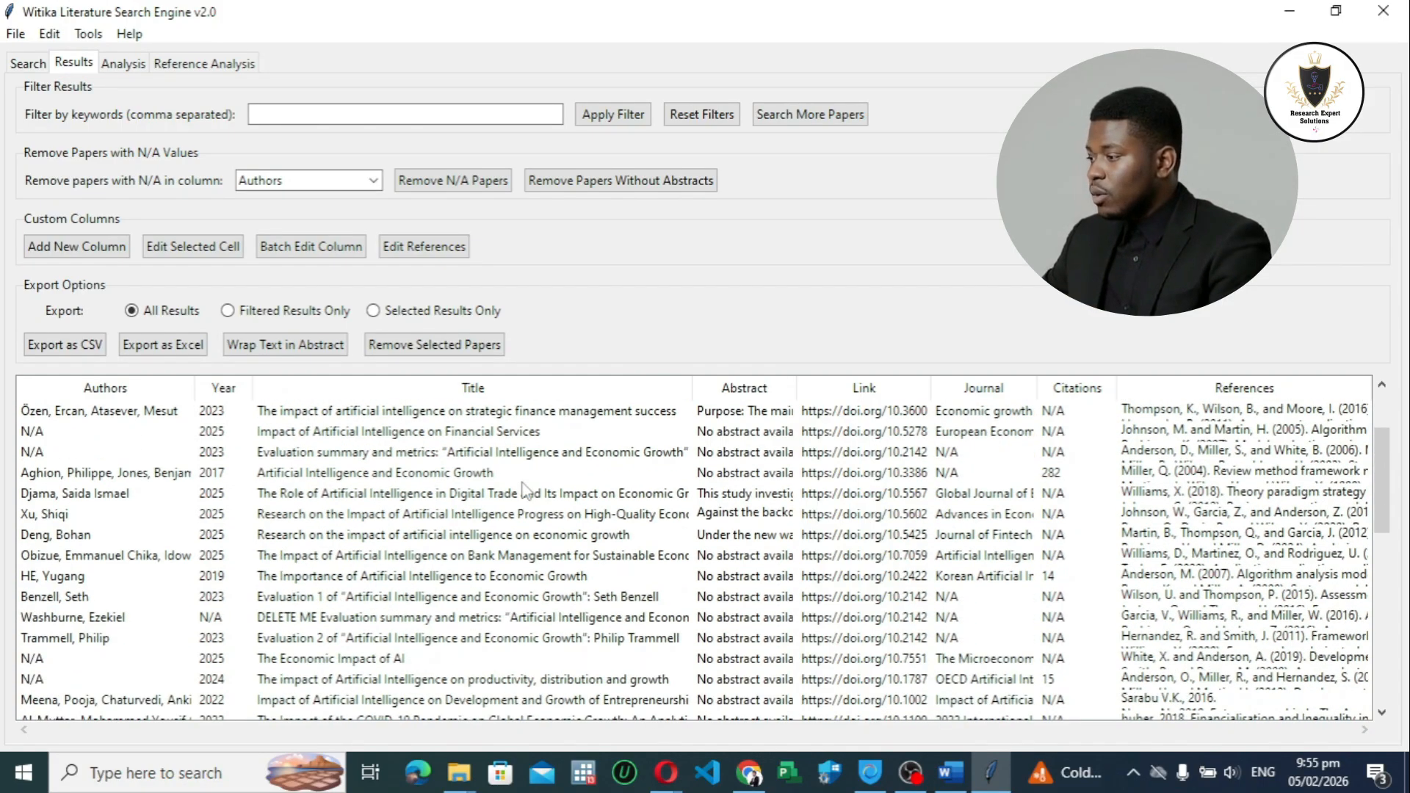
pyautogui.scroll(-15, 496, 503)
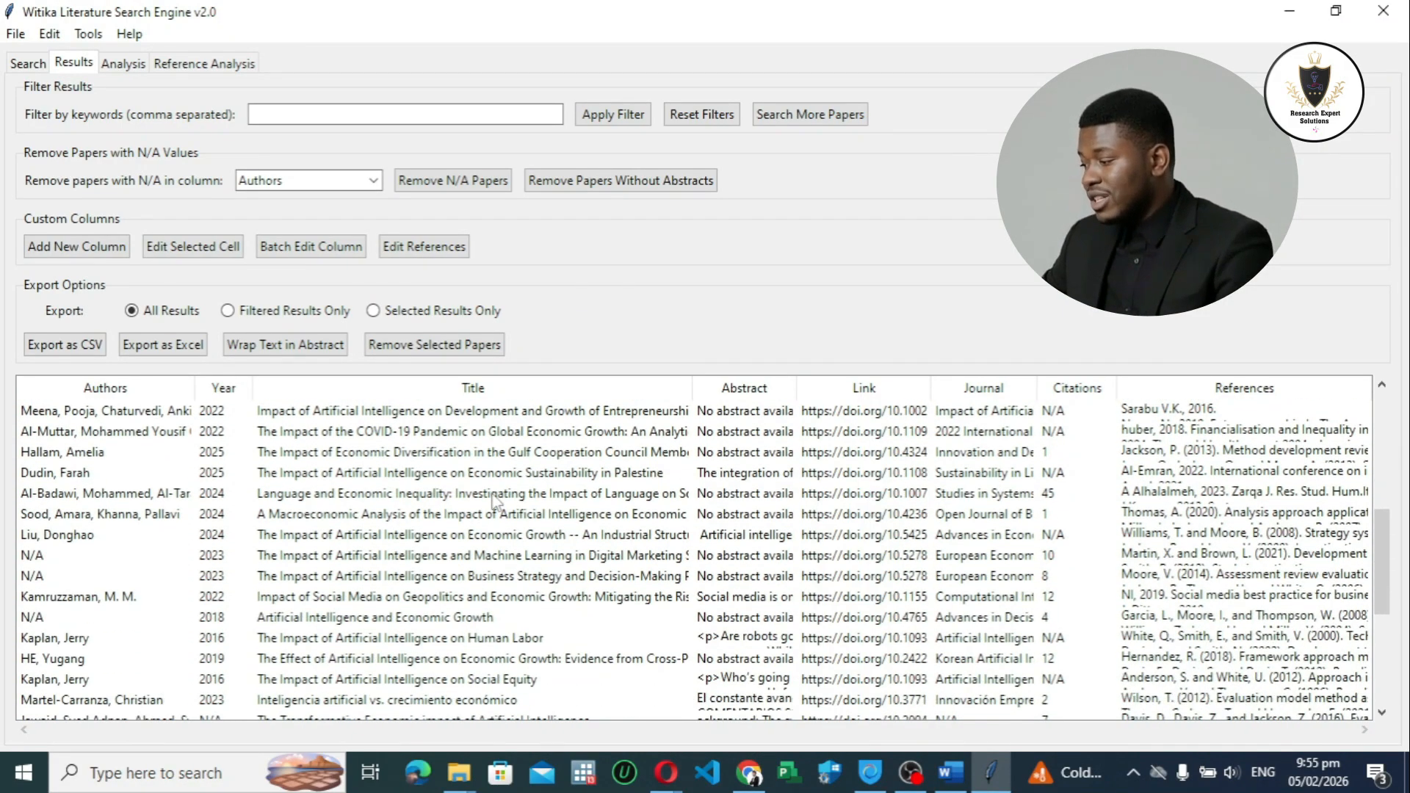
# Step: Scan the whole results table again, checking the retrieved papers' titles, authors, years and citation entries for missing values
pyautogui.scroll(-5, 496, 498)
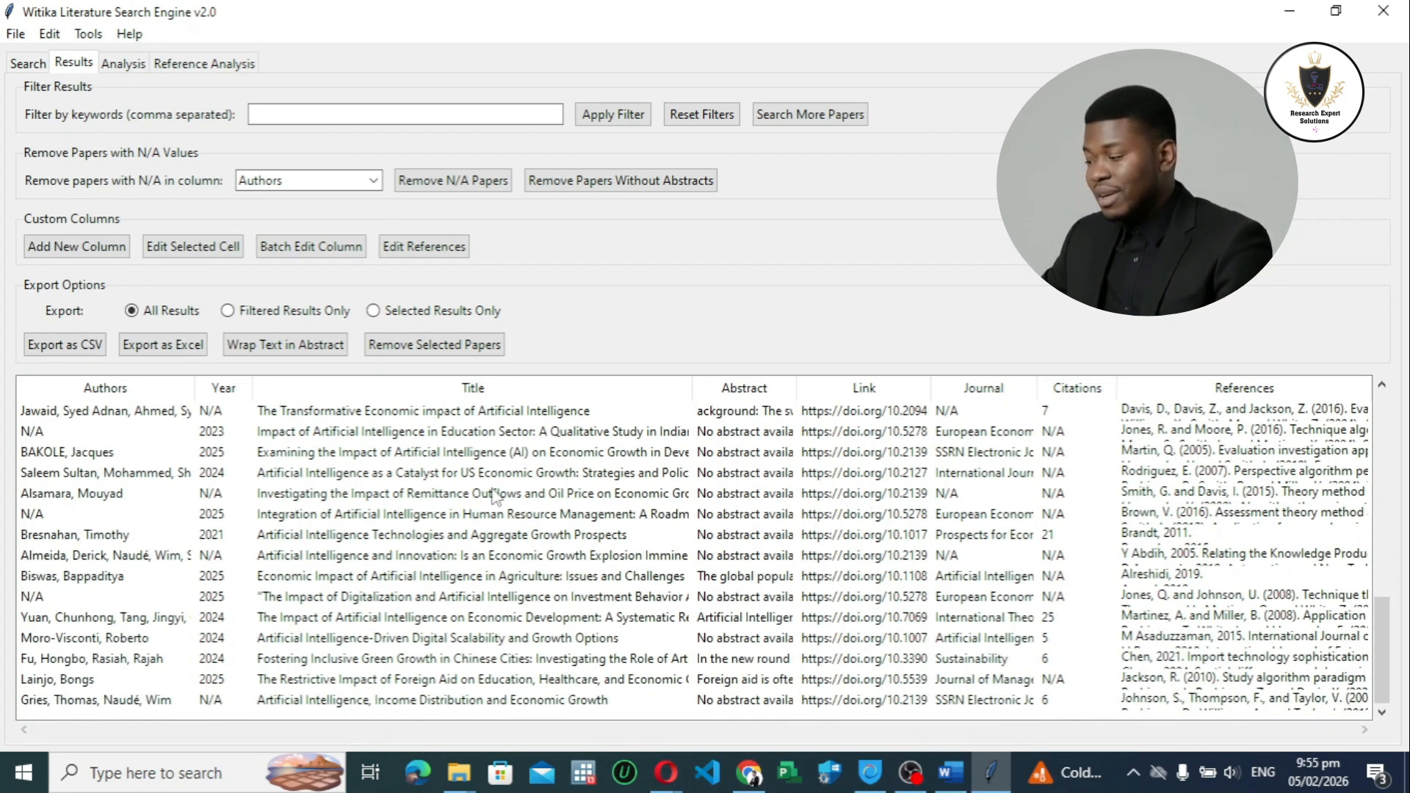
pyautogui.scroll(14, 406, 550)
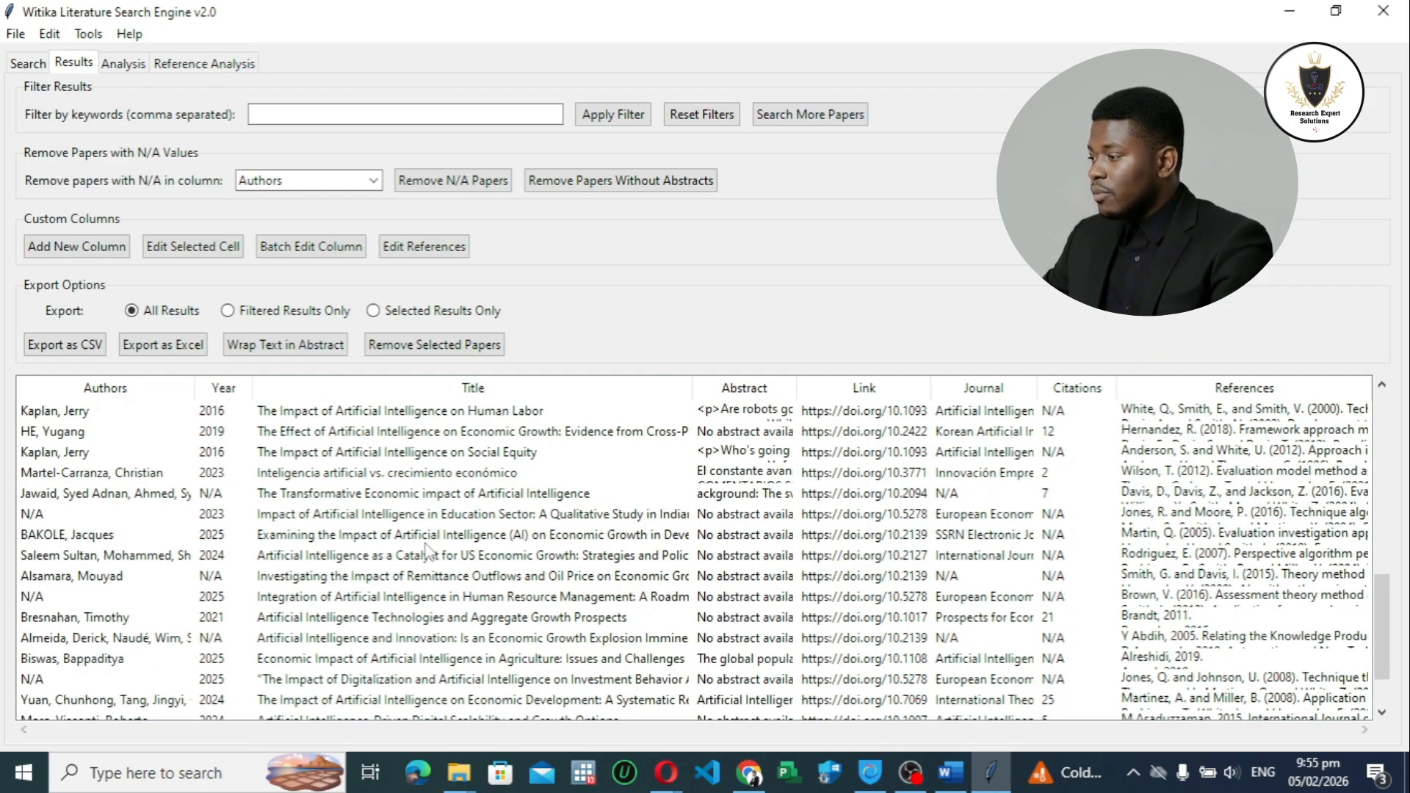
pyautogui.scroll(9, 428, 550)
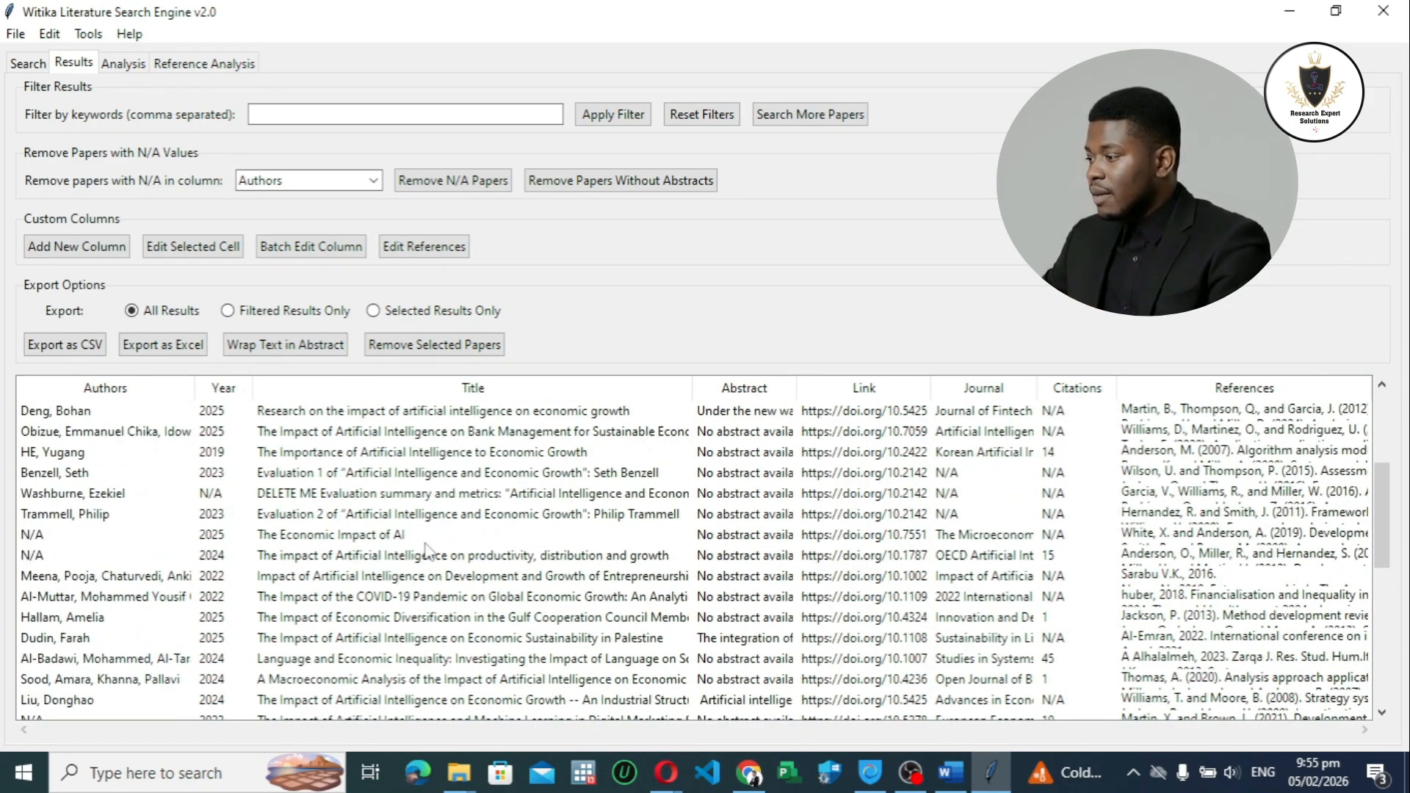
pyautogui.scroll(12, 428, 549)
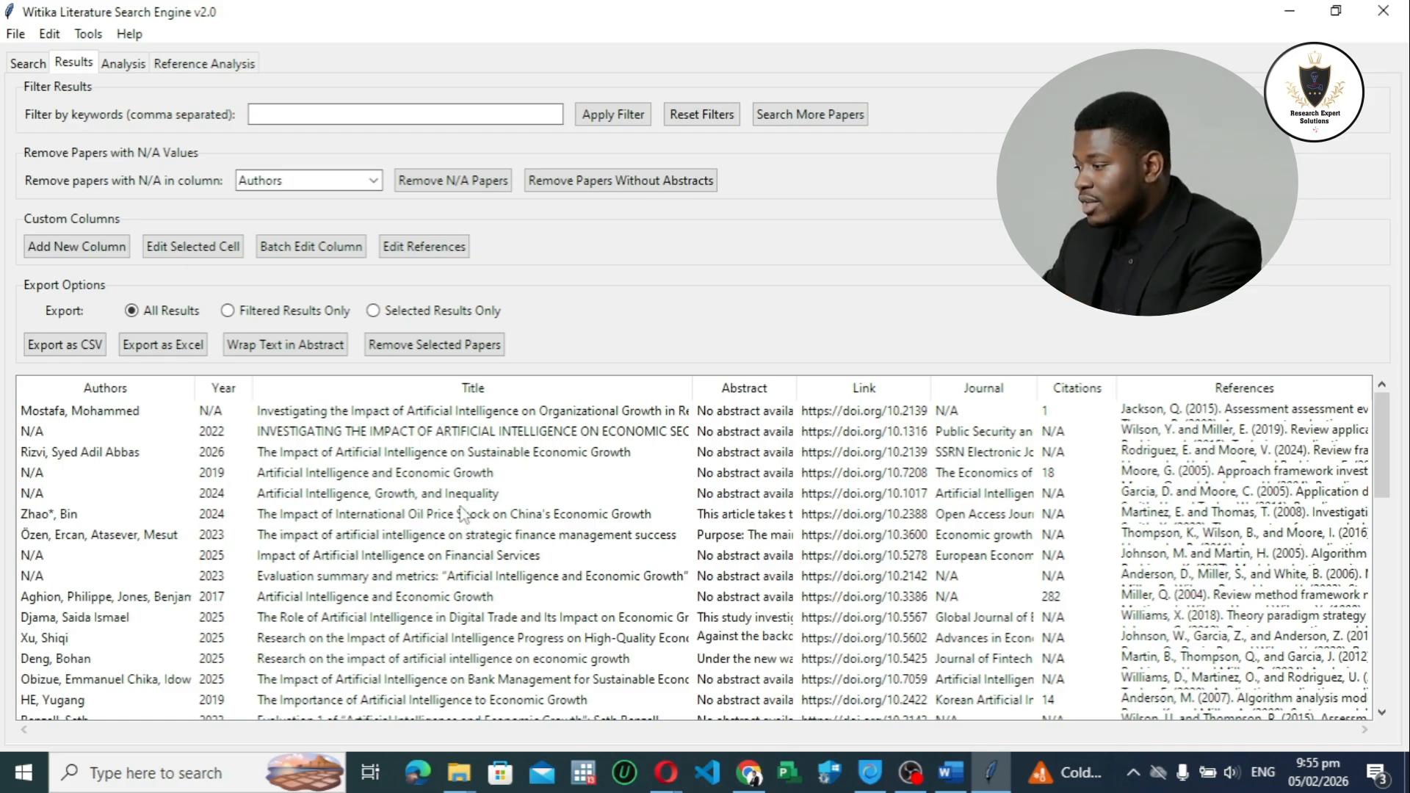
pyautogui.scroll(-7, 461, 512)
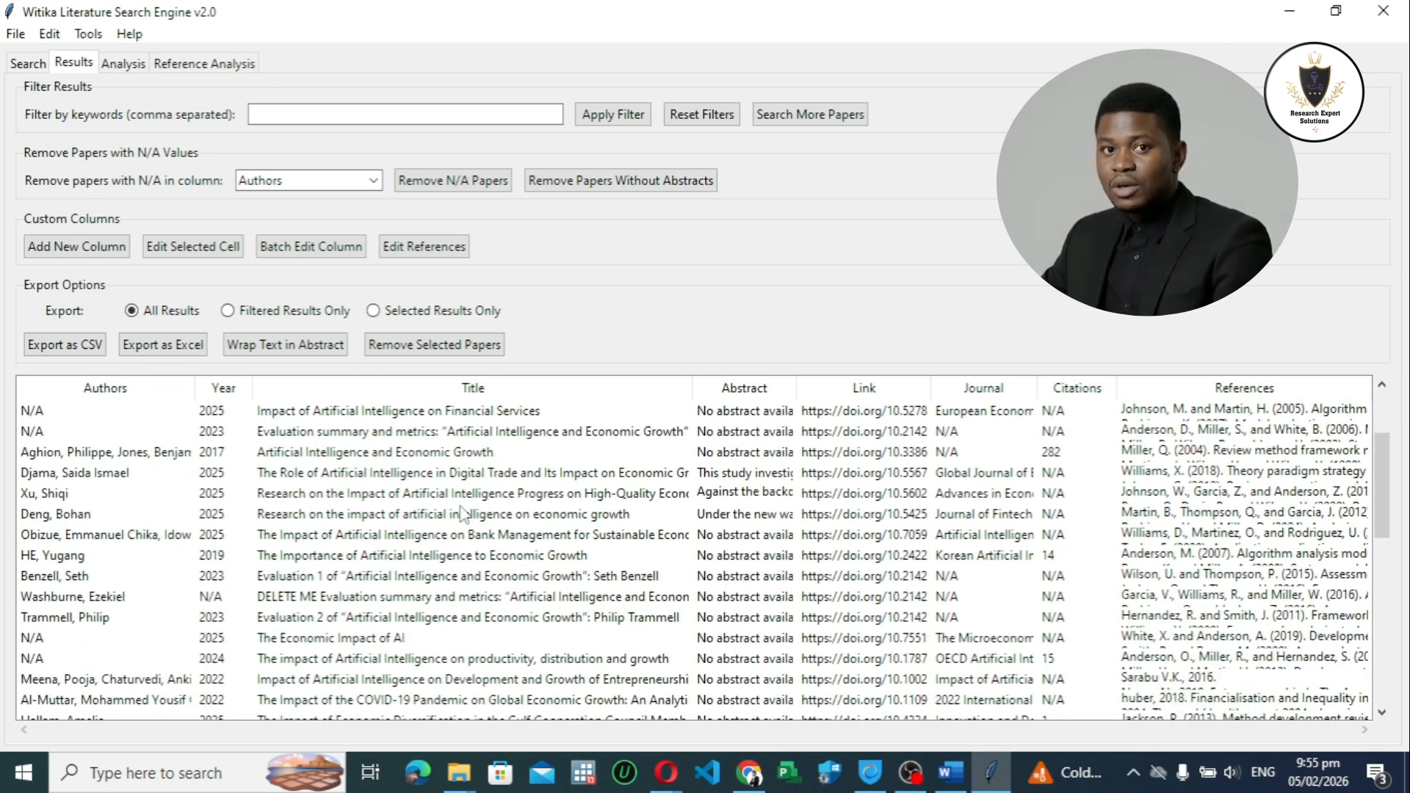
pyautogui.scroll(-3, 463, 512)
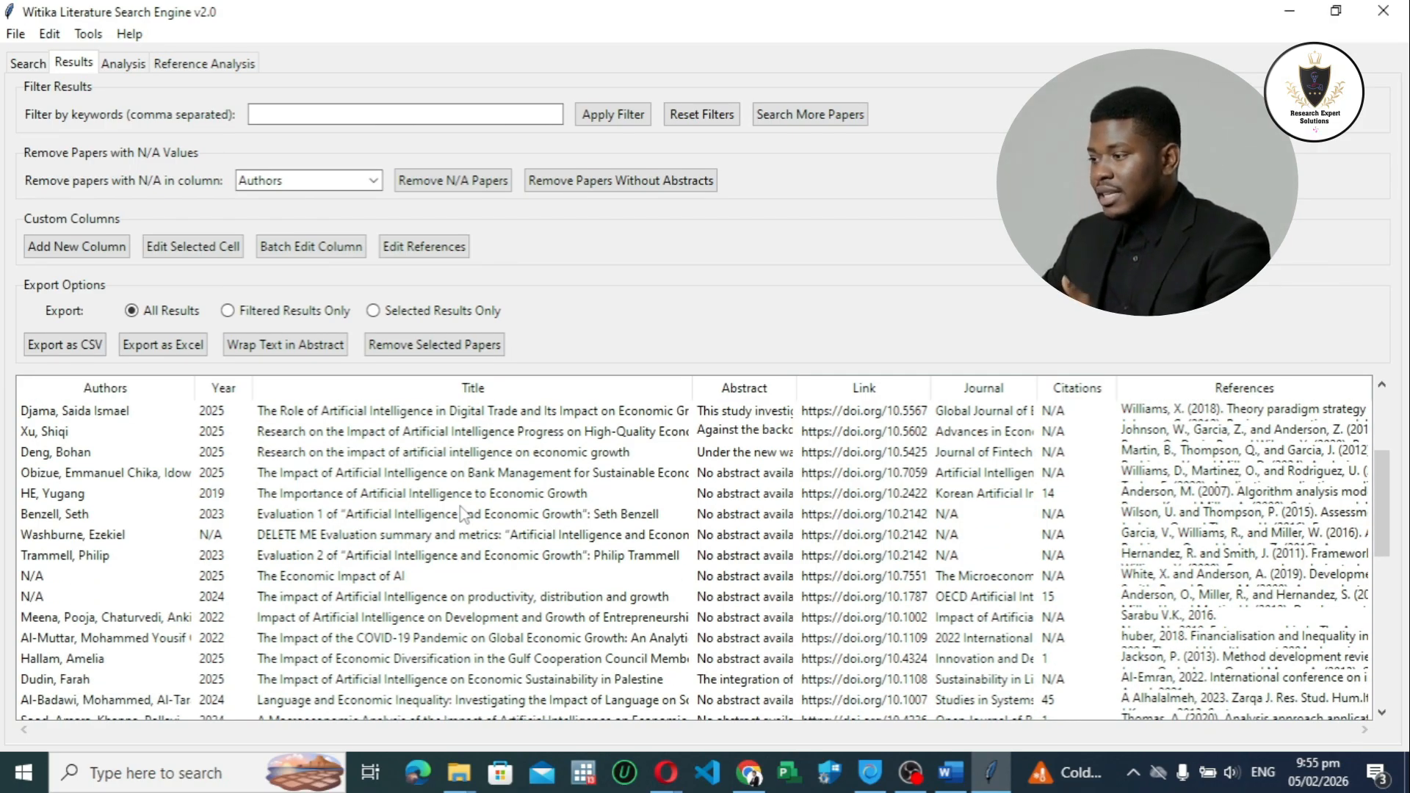
pyautogui.scroll(-7, 462, 512)
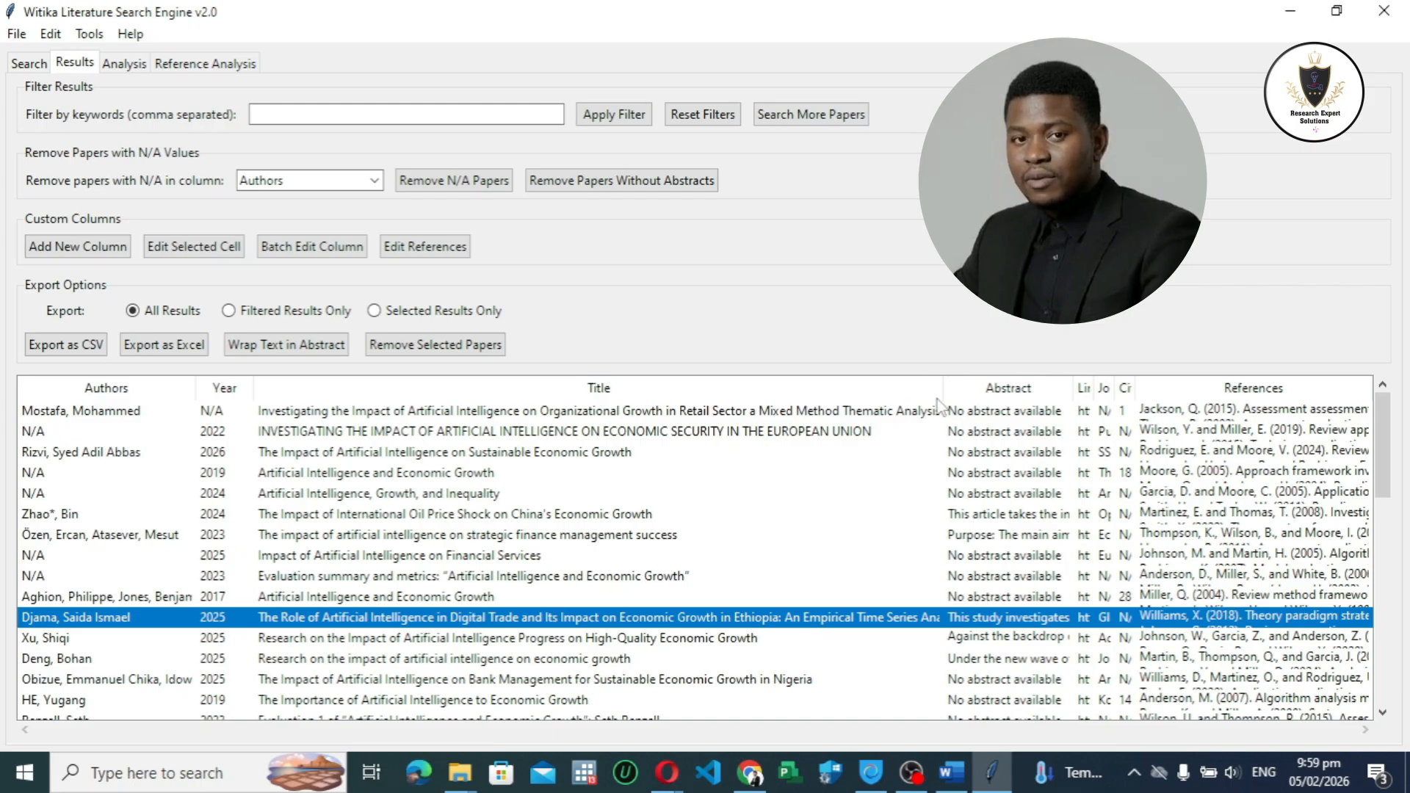
# Step: Narrow the Title and Abstract columns of the results table so the Link column is wide enough for full addresses
pyautogui.moveTo(941, 376); pyautogui.dragTo(656, 378)
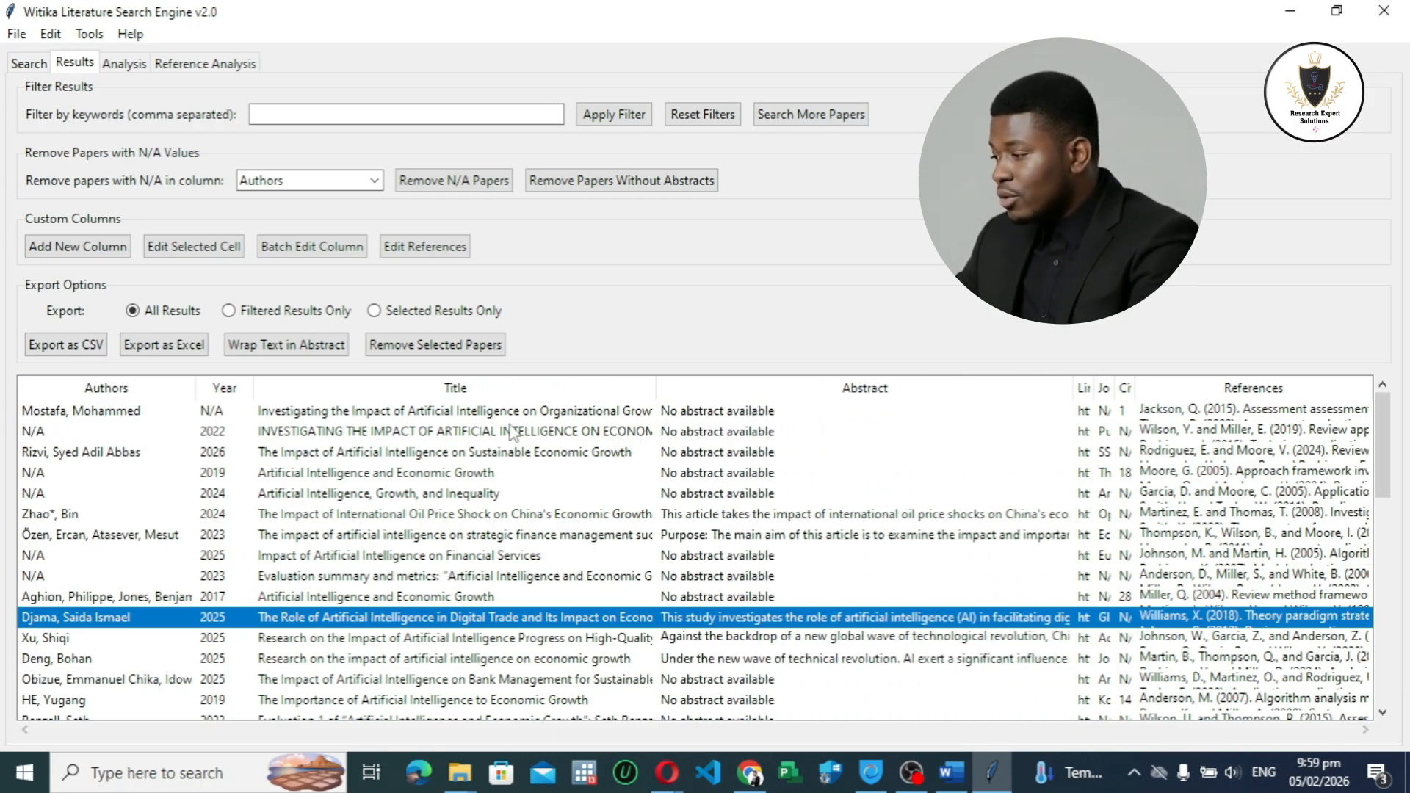
pyautogui.click(875, 414)
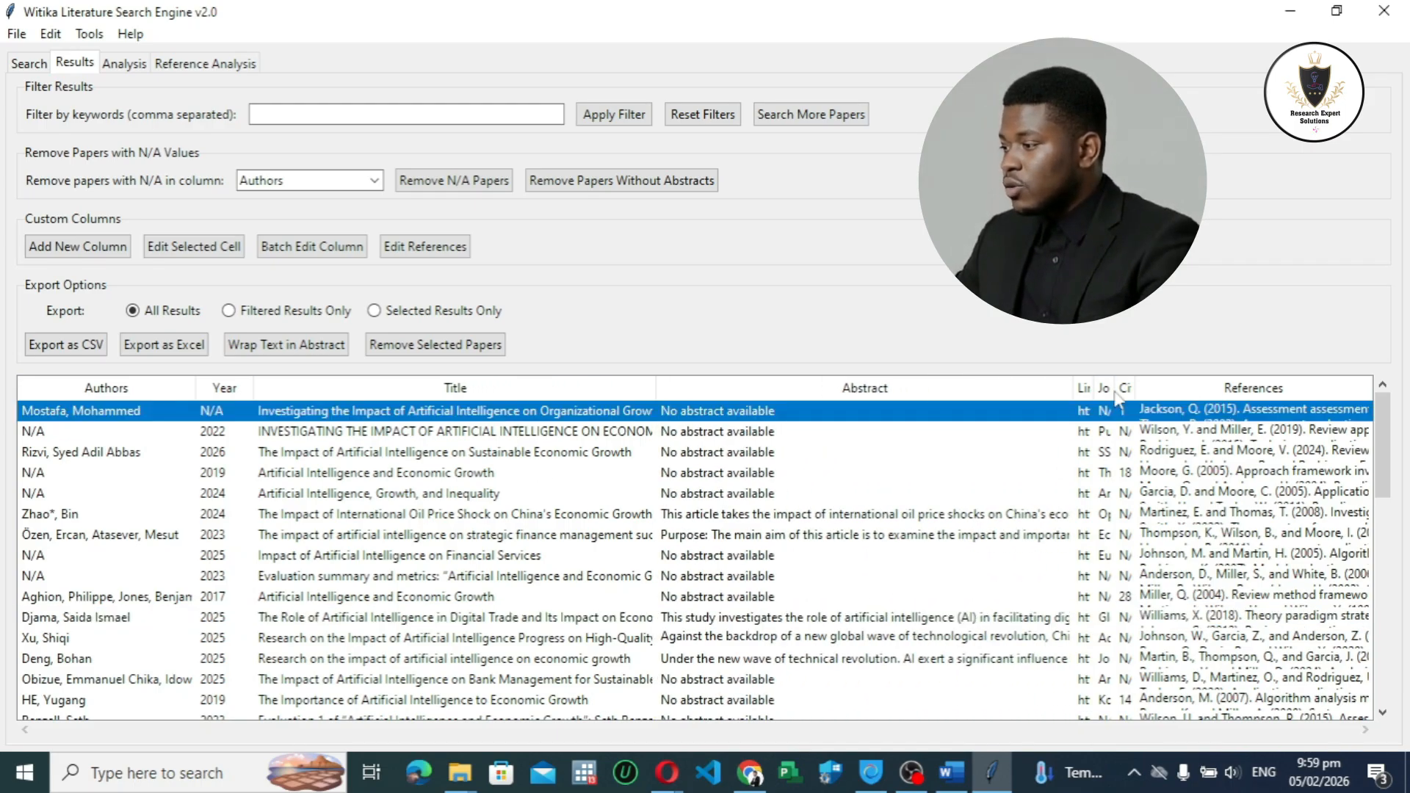
pyautogui.moveTo(1073, 386); pyautogui.dragTo(805, 408)
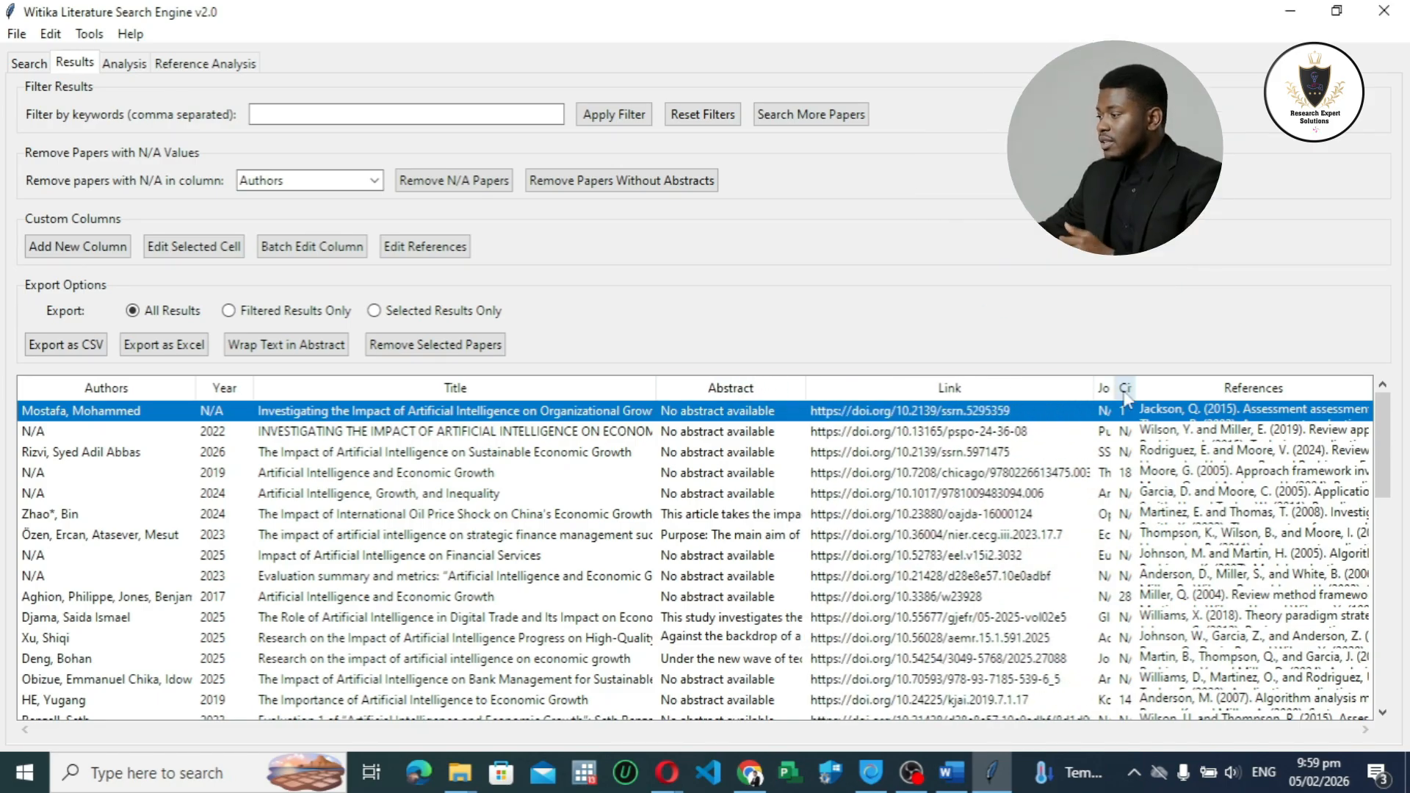
# Step: Look through the DOI links of the retrieved papers from the first row to the last
pyautogui.scroll(-5, 934, 520)
pyautogui.scroll(-8, 934, 520)
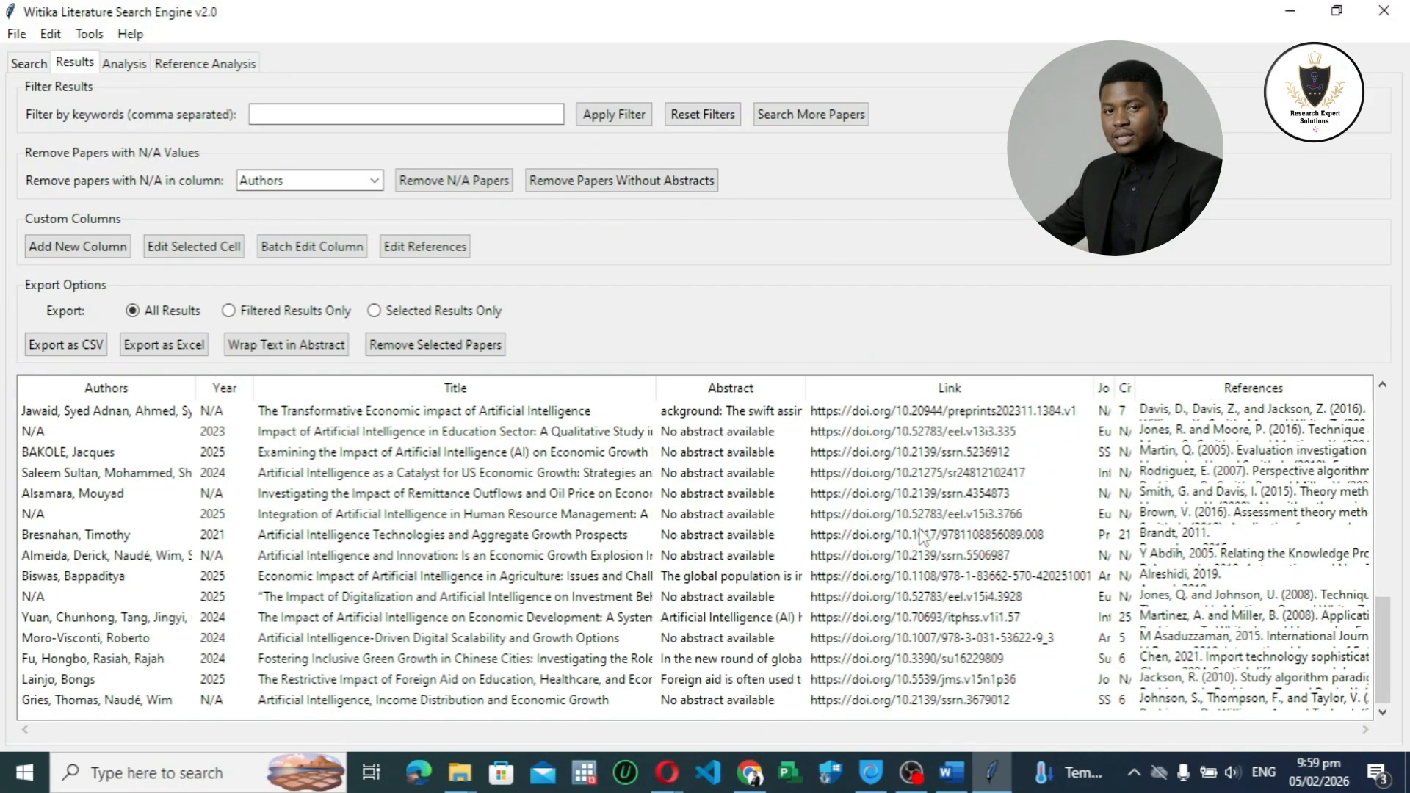
pyautogui.scroll(13, 923, 536)
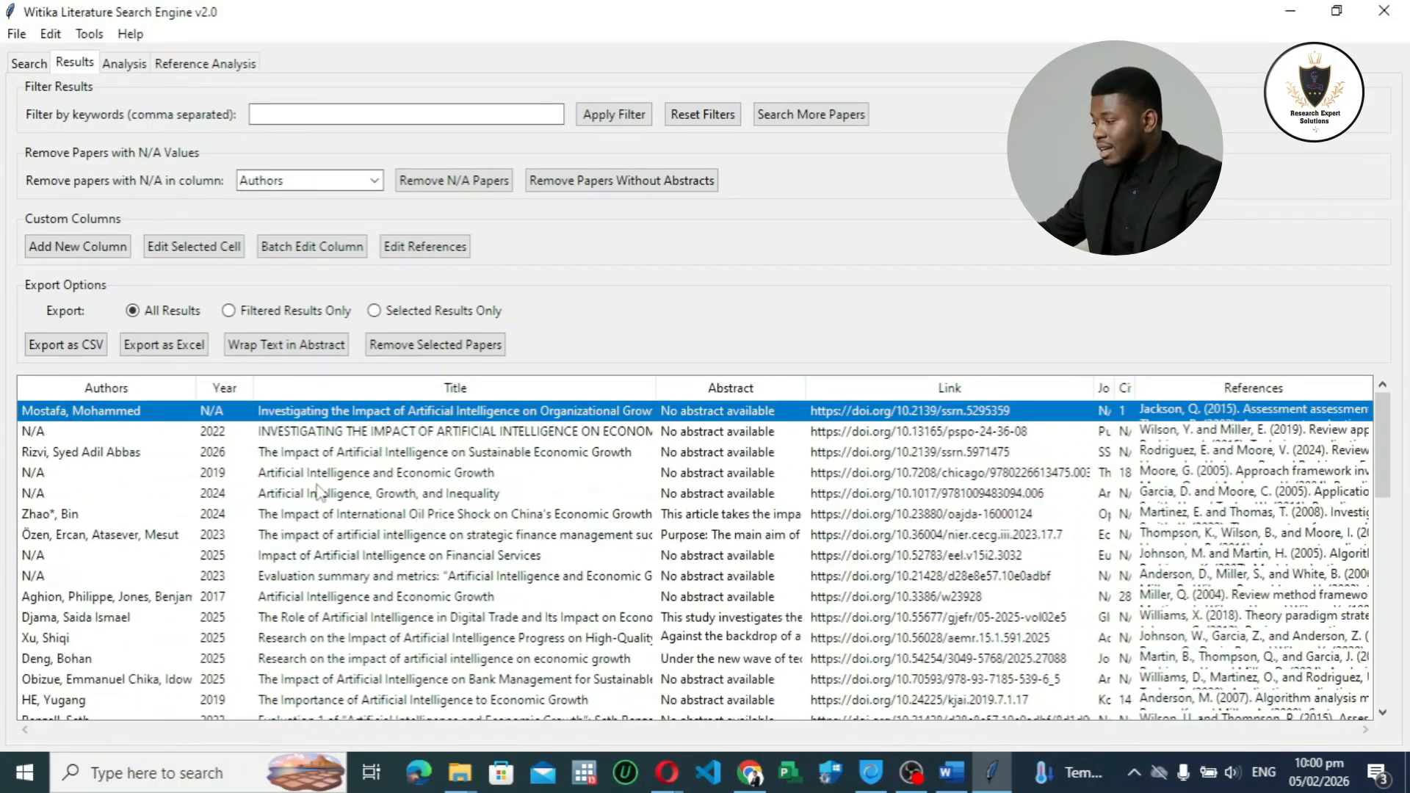
pyautogui.scroll(-10, 947, 507)
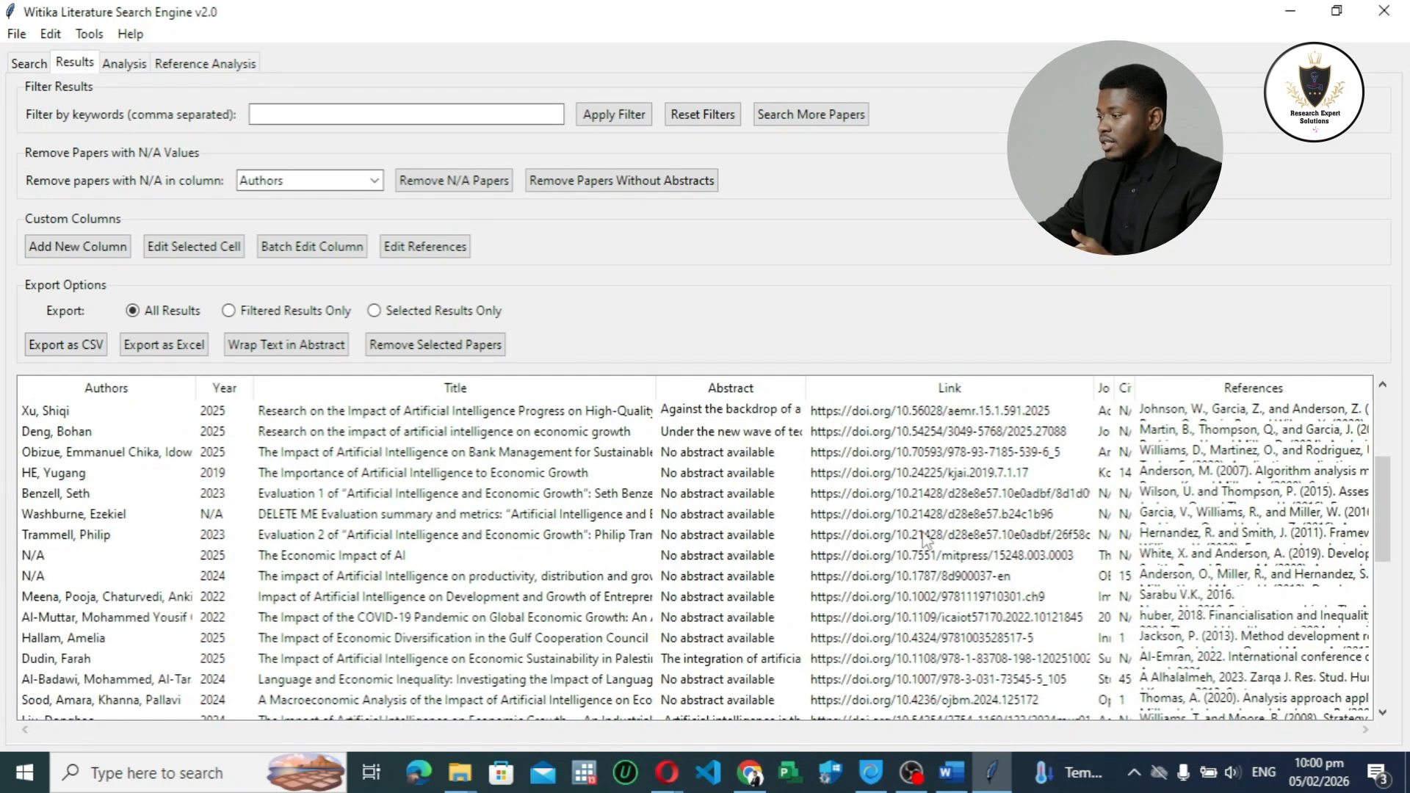
pyautogui.scroll(-3, 923, 540)
pyautogui.scroll(3, 923, 540)
pyautogui.scroll(10, 923, 539)
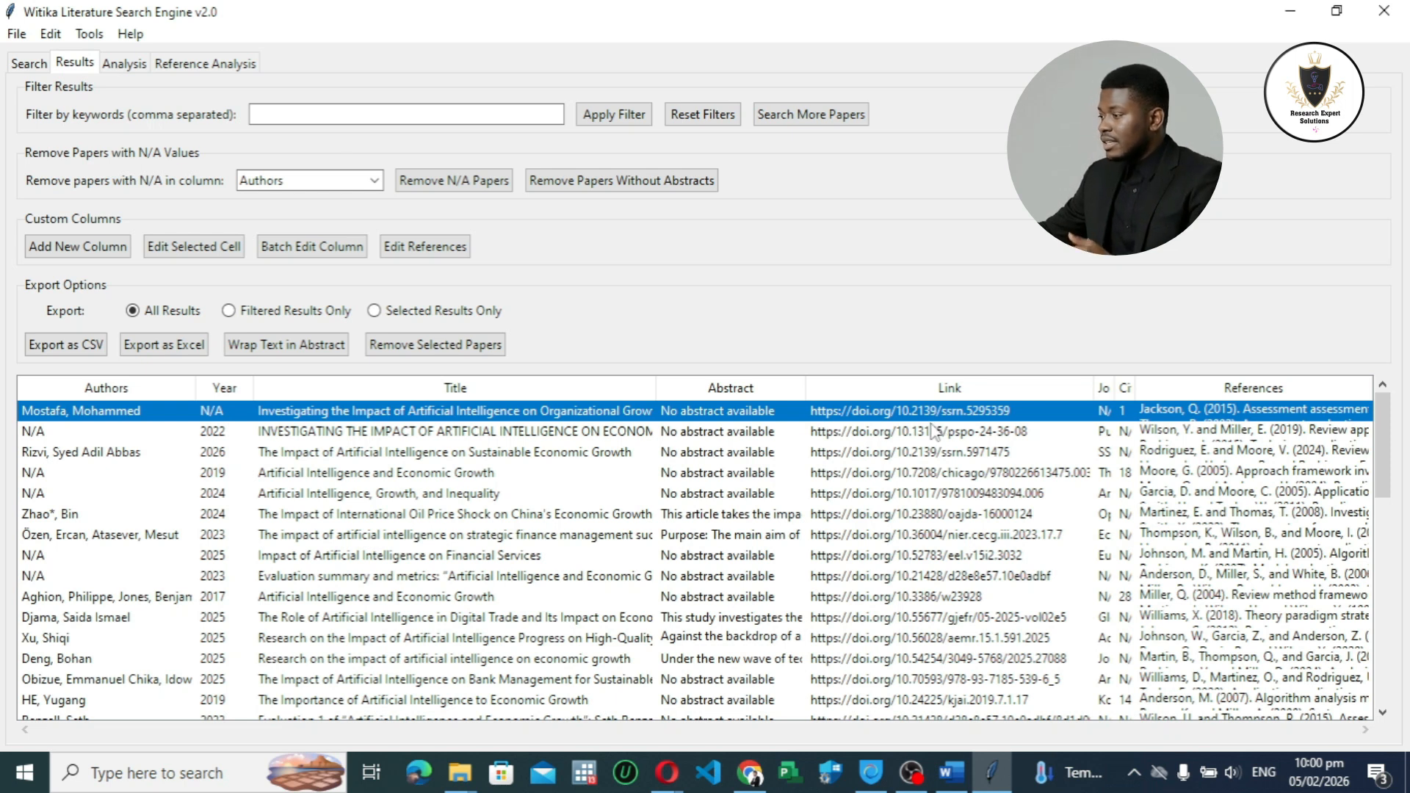
# Step: Open the first paper's link in the browser and shrink the browser window so the results table stays visible
pyautogui.doubleClick(881, 419)
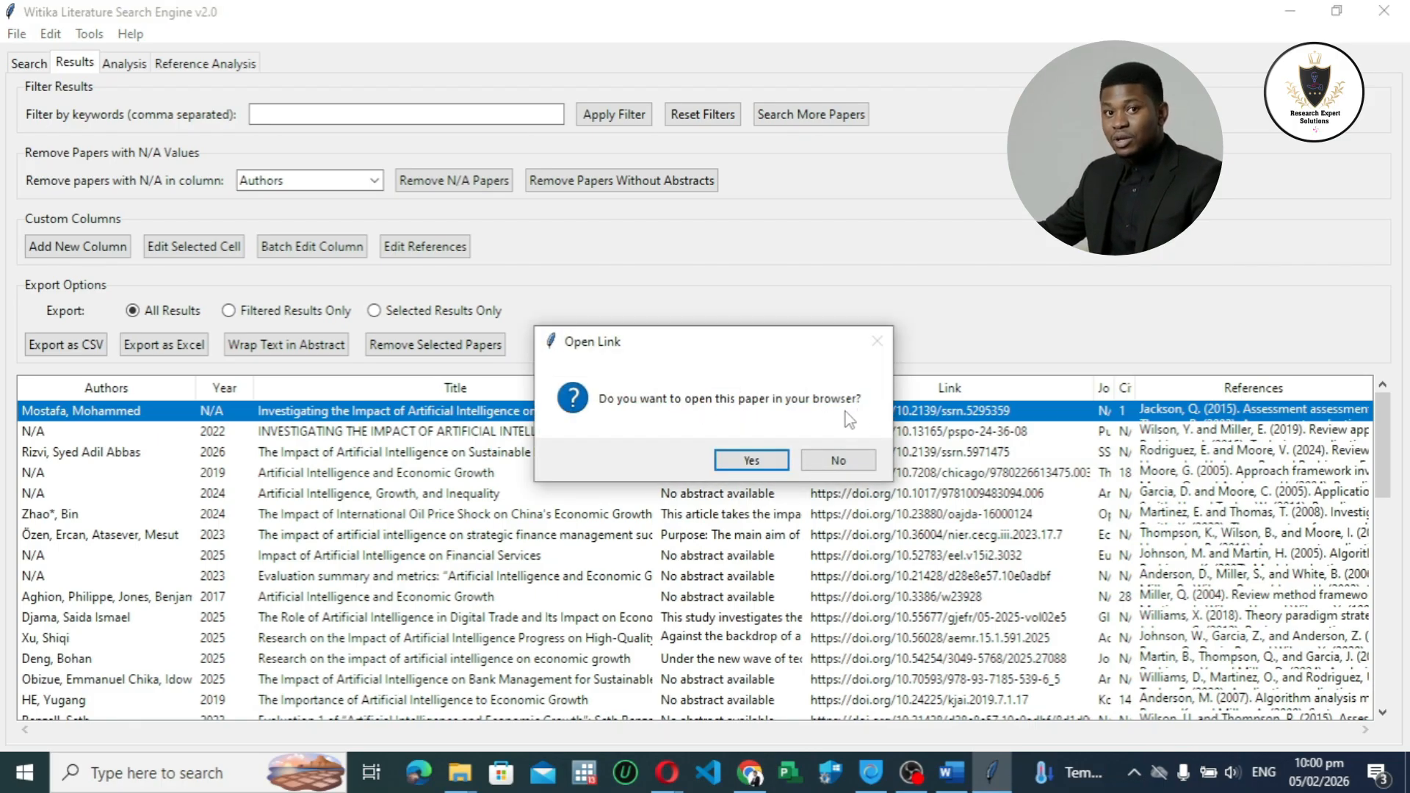
pyautogui.click(753, 459)
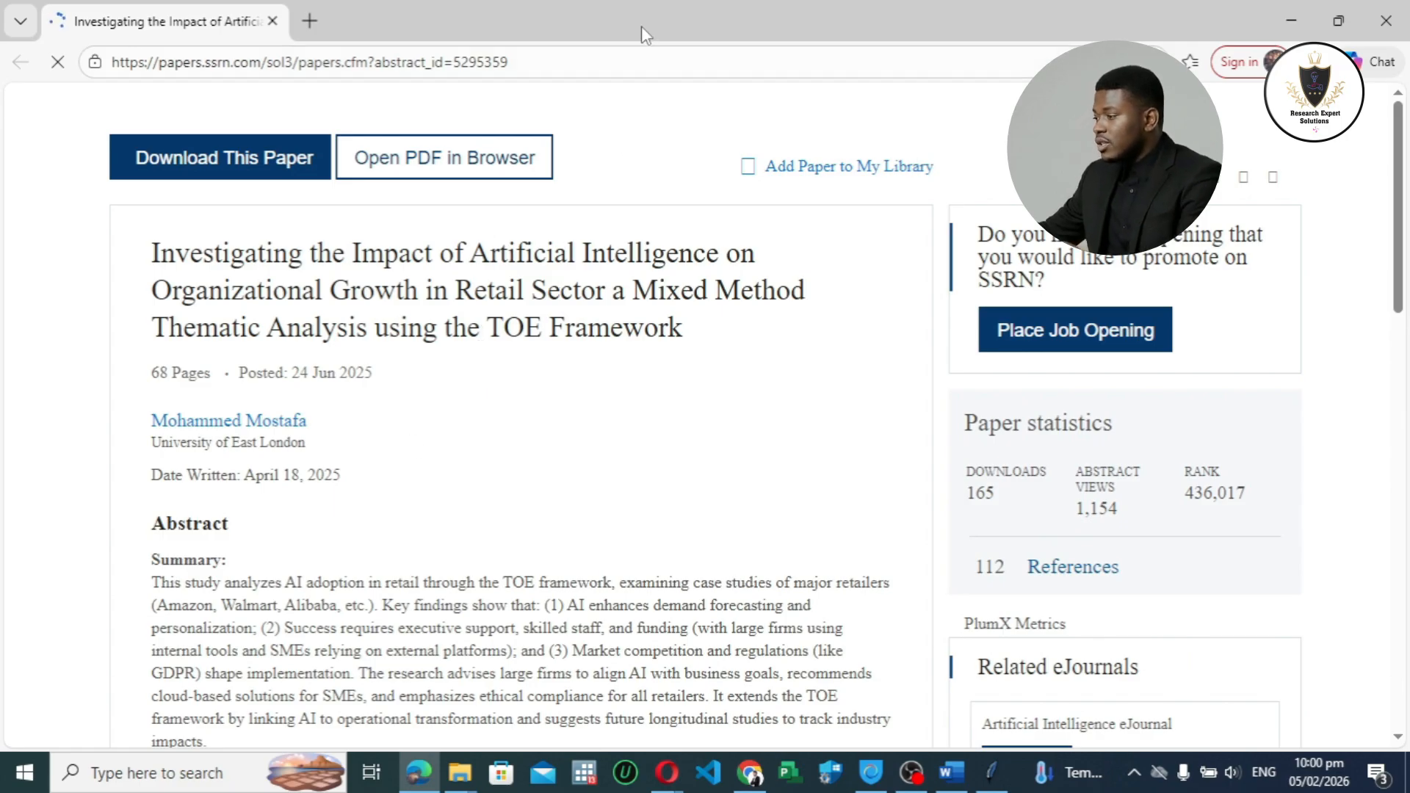
pyautogui.doubleClick(641, 25)
pyautogui.moveTo(1180, 411); pyautogui.dragTo(1362, 745)
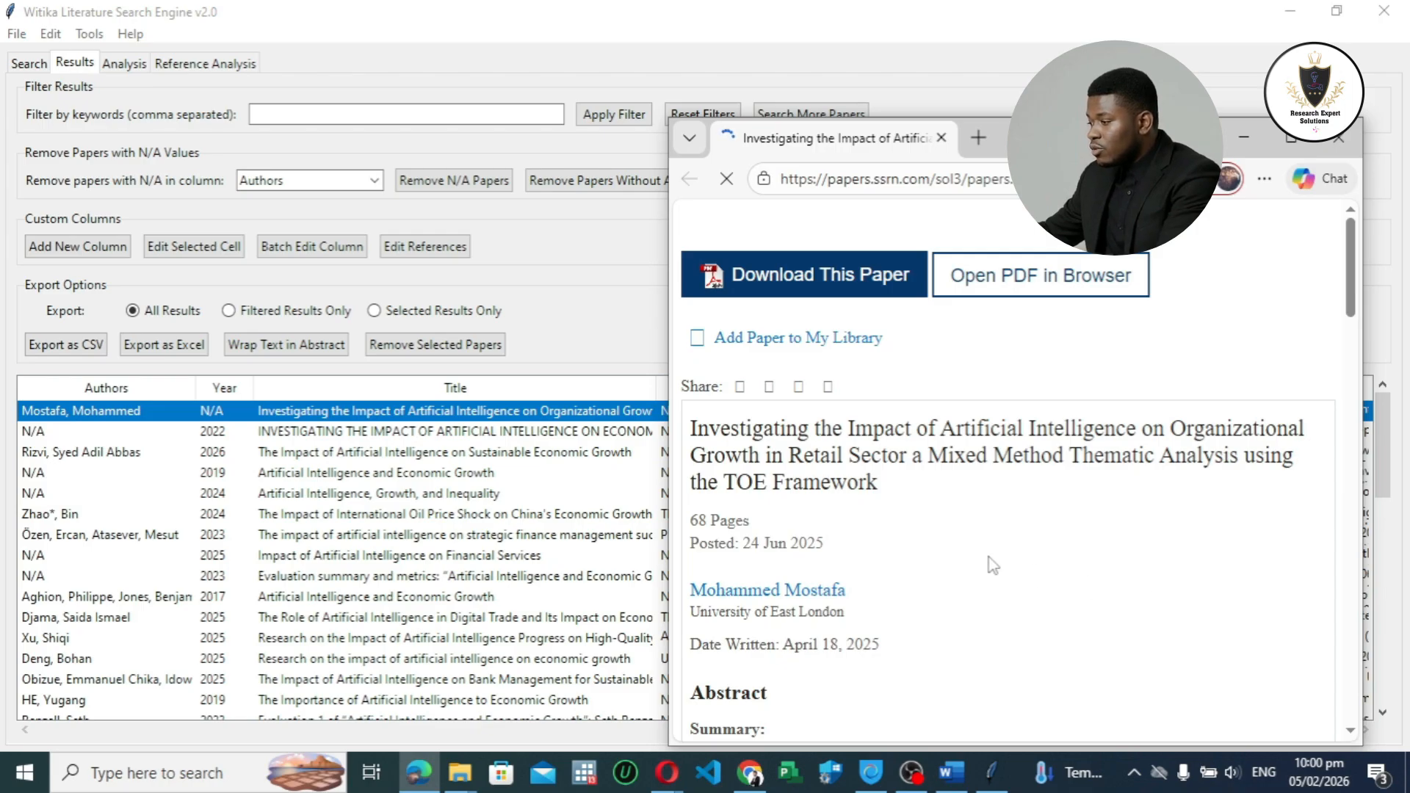
# Step: Skim the paper's SSRN page and reposition the browser window to compare the page with the paper's row and link
pyautogui.scroll(-4, 991, 564)
pyautogui.scroll(-3, 367, 412)
pyautogui.scroll(3, 452, 539)
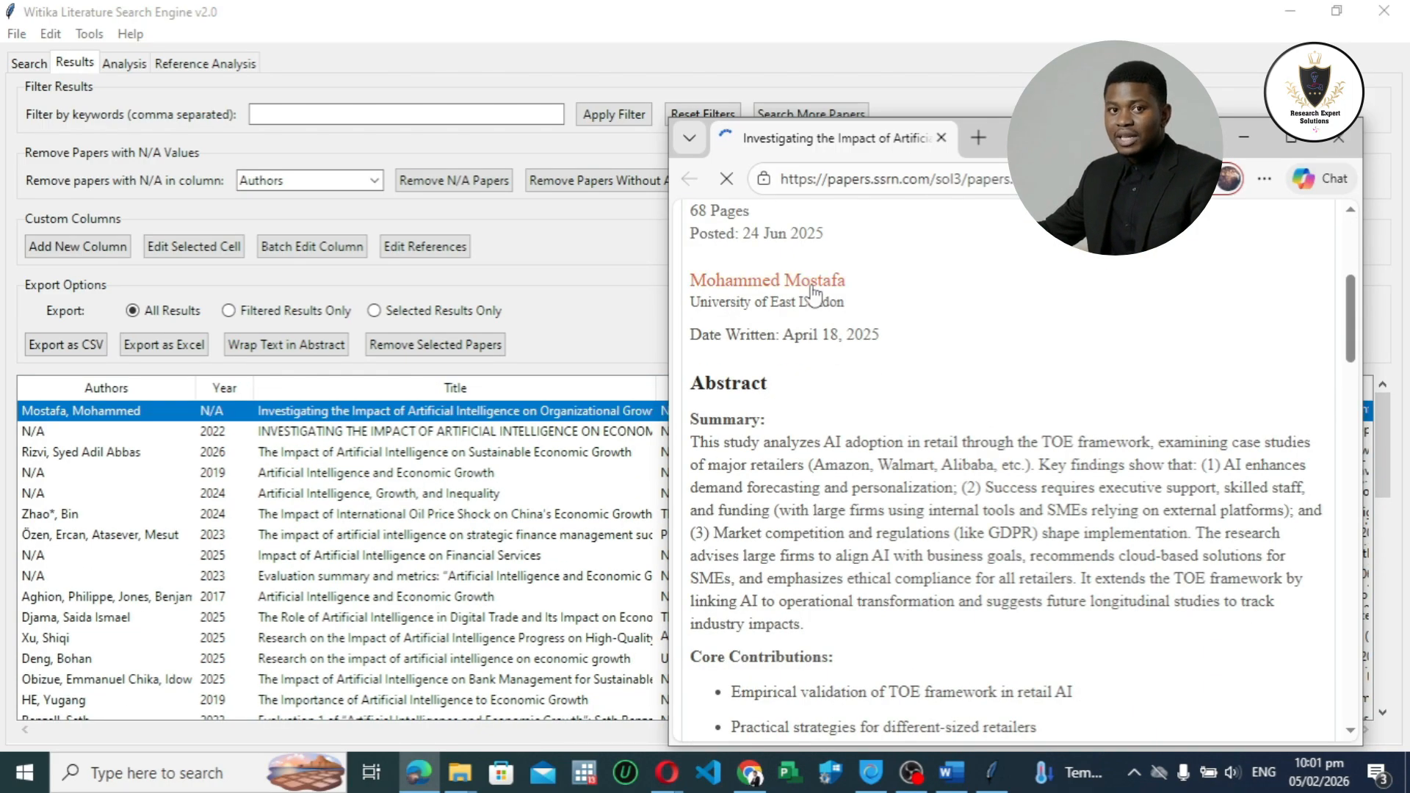
pyautogui.scroll(4, 851, 386)
pyautogui.scroll(-2, 896, 539)
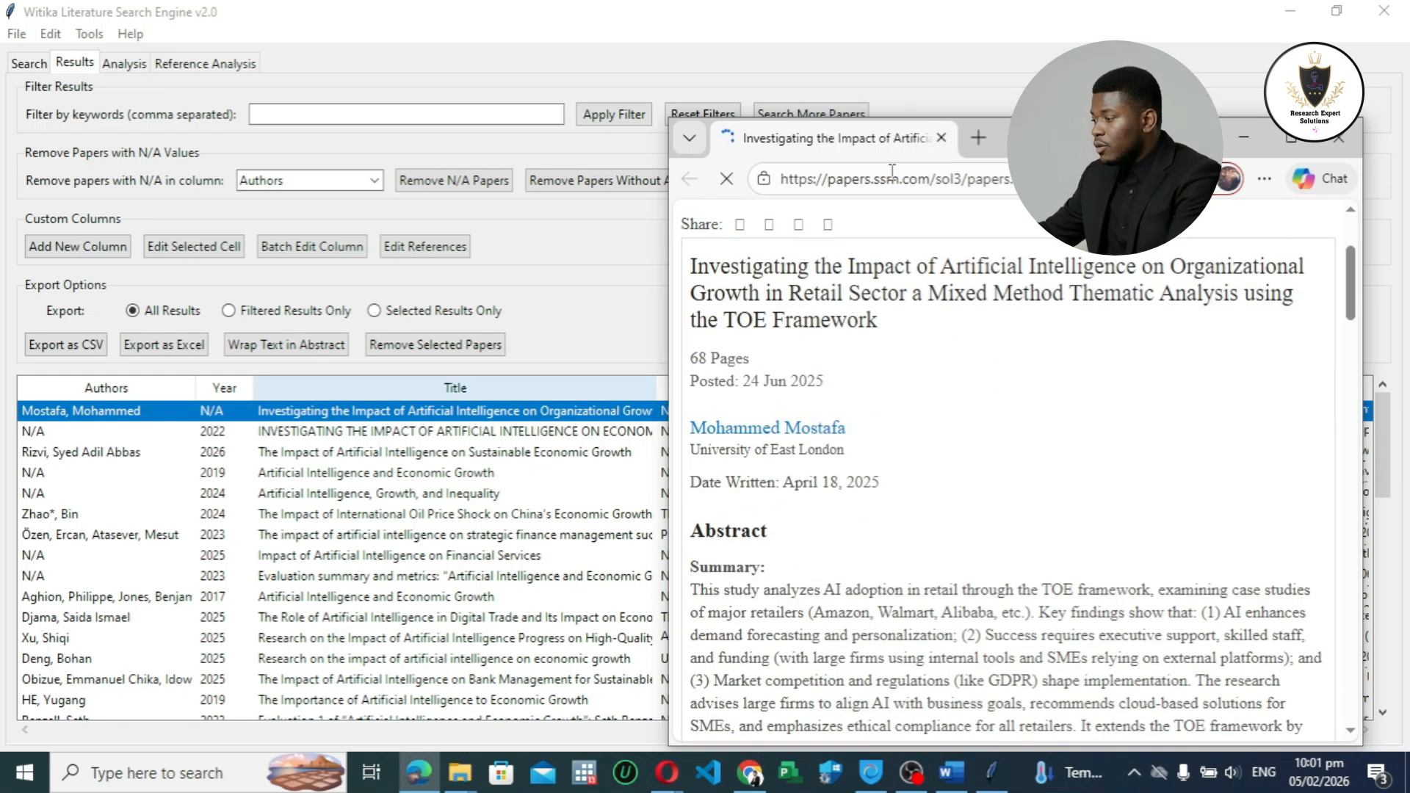
pyautogui.moveTo(1043, 138); pyautogui.dragTo(519, 124)
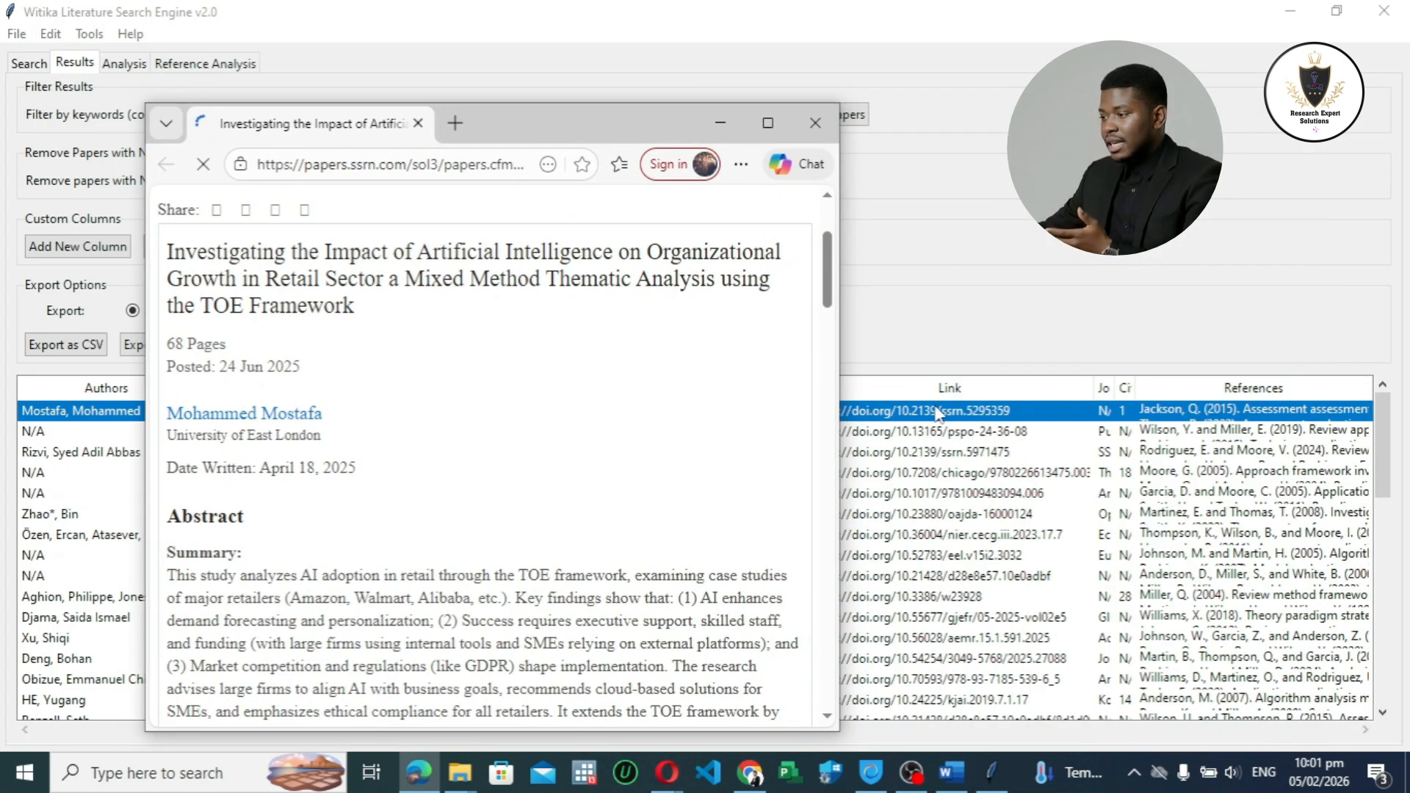
pyautogui.moveTo(642, 118); pyautogui.dragTo(1099, 75)
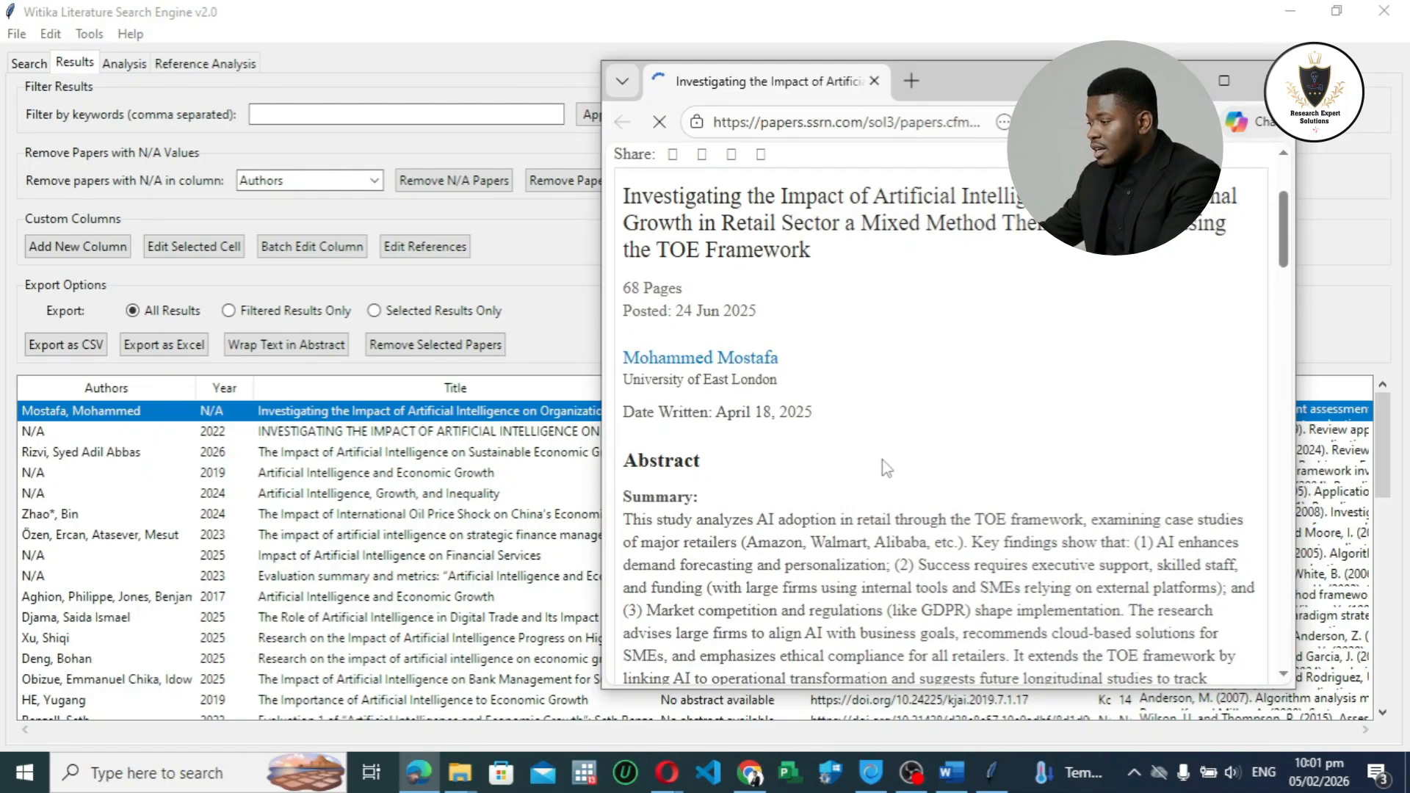
# Step: Accept all cookies on the paper's SSRN page and return to the beginning of the page
pyautogui.scroll(-6, 852, 354)
pyautogui.scroll(8, 852, 354)
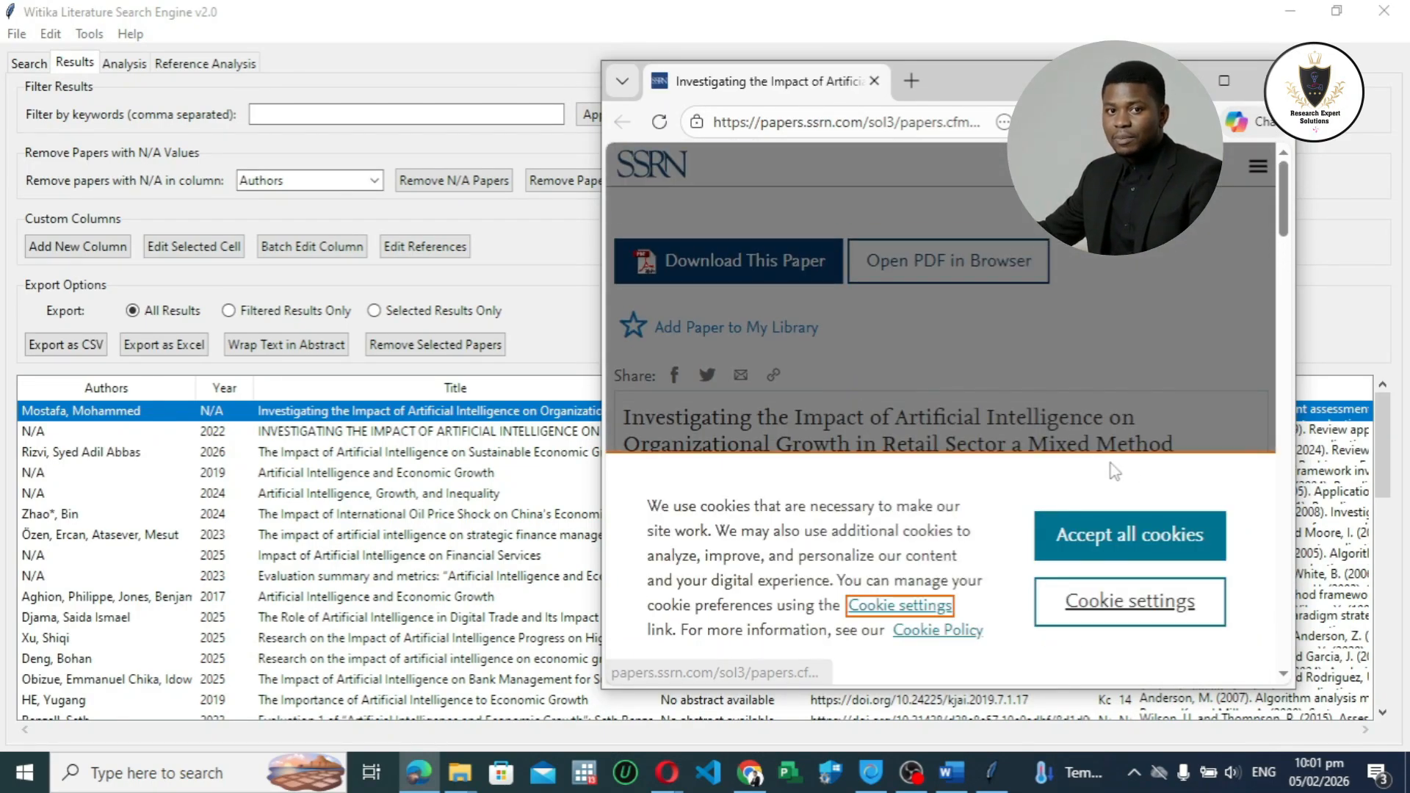
pyautogui.scroll(-3, 836, 386)
pyautogui.scroll(3, 844, 386)
pyautogui.scroll(-3, 905, 360)
pyautogui.scroll(3, 905, 359)
pyautogui.scroll(-3, 907, 362)
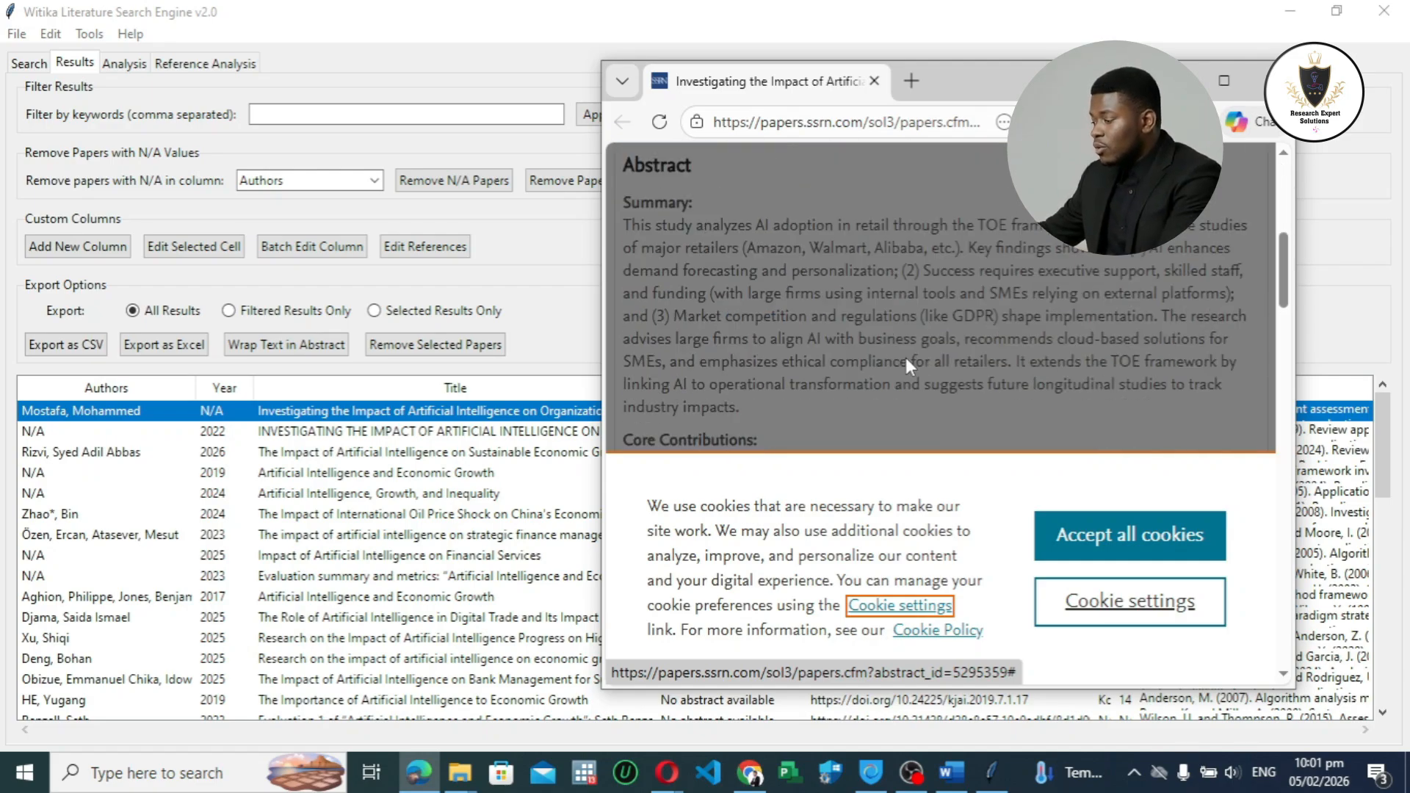
pyautogui.scroll(3, 906, 359)
pyautogui.scroll(-2, 905, 360)
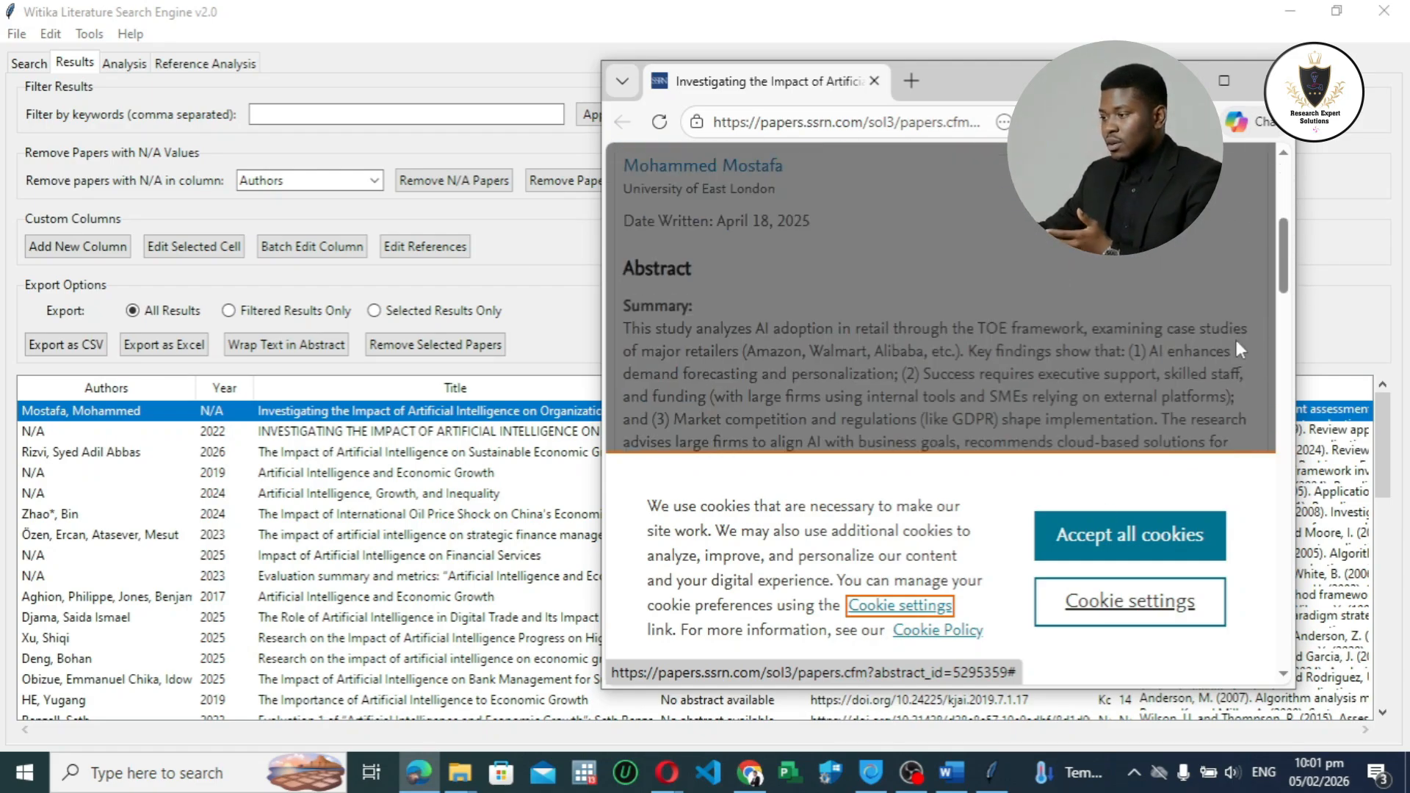
pyautogui.scroll(3, 1279, 256)
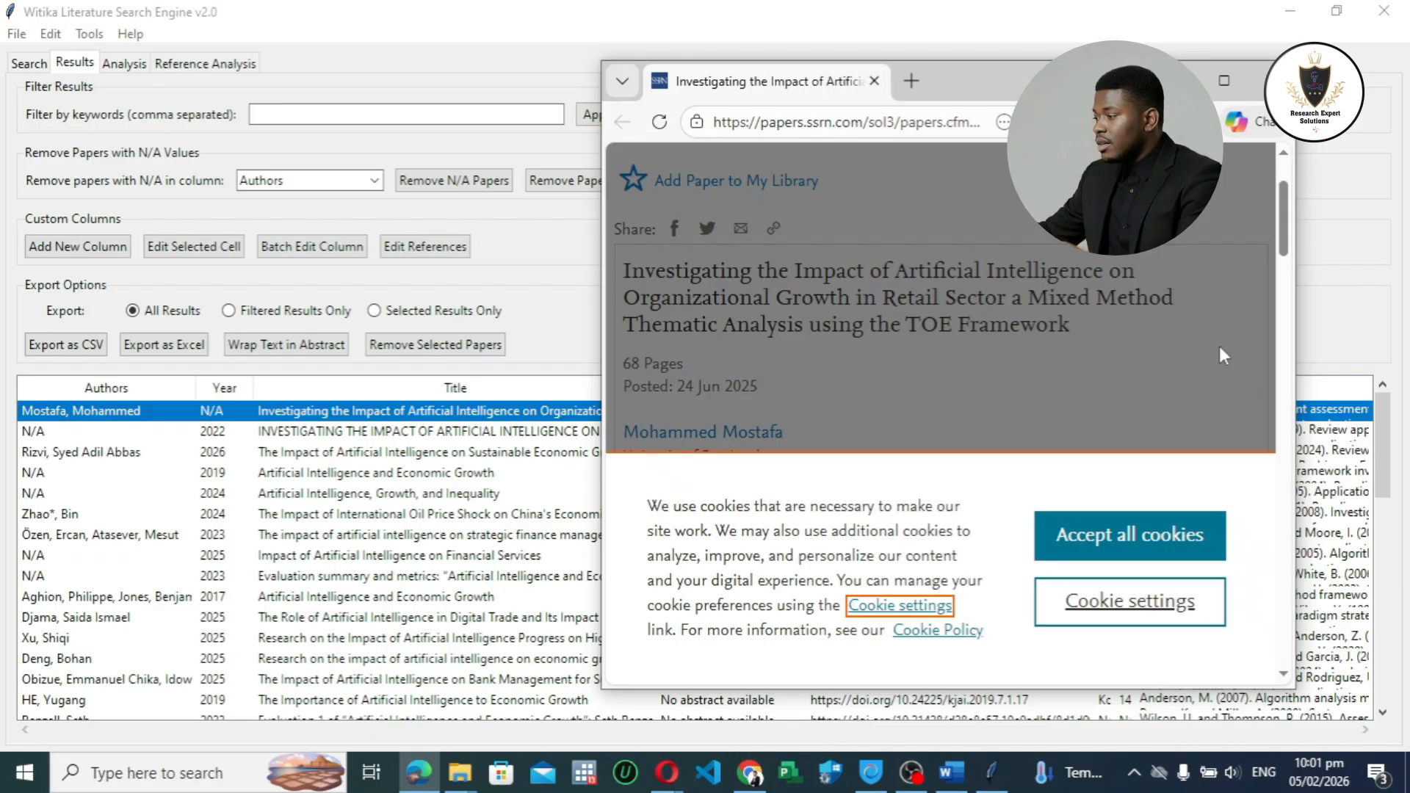
pyautogui.click(1129, 535)
pyautogui.scroll(2, 789, 323)
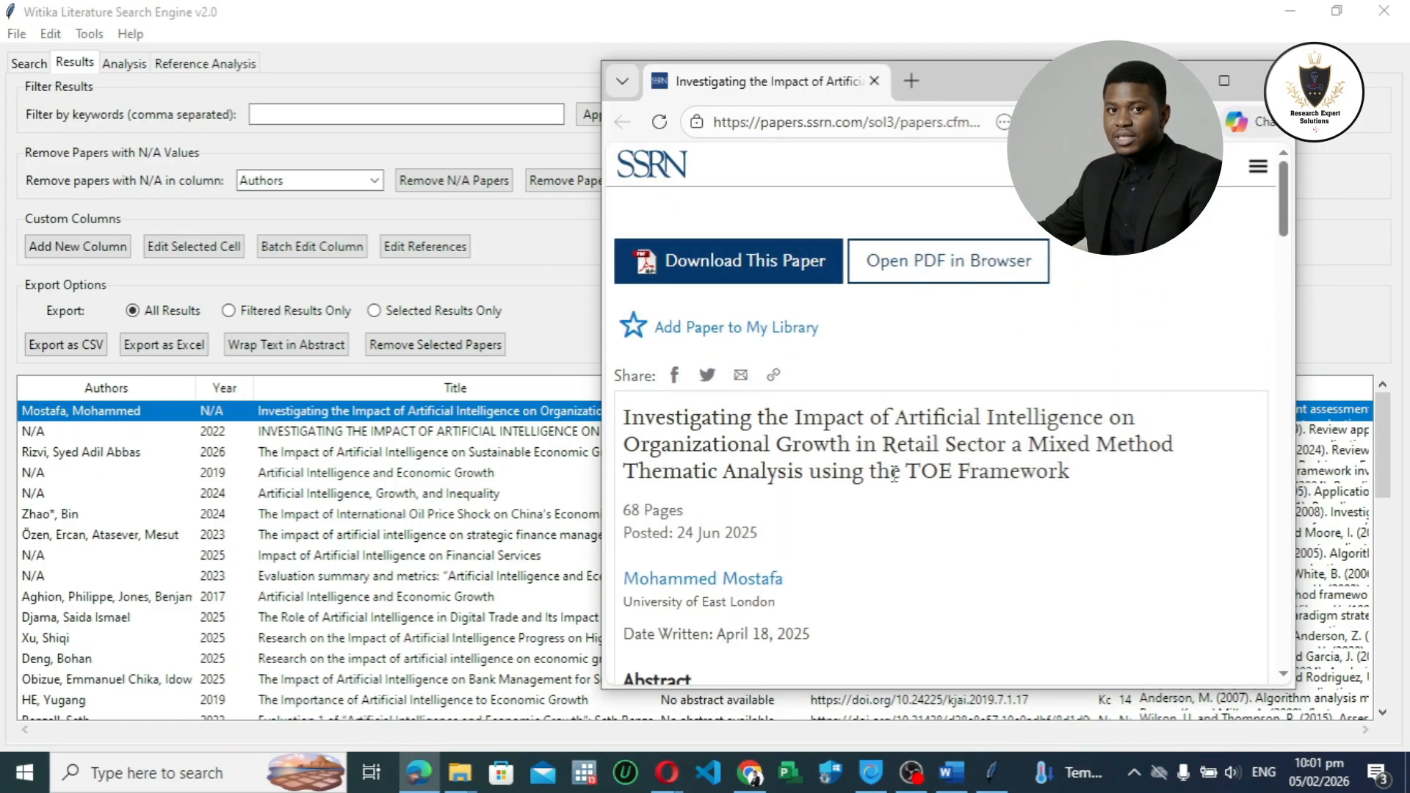
# Step: Check the paper's title, author and date written on the SSRN page by highlighting each one, and clear the highlight
pyautogui.moveTo(656, 417); pyautogui.dragTo(1072, 474)
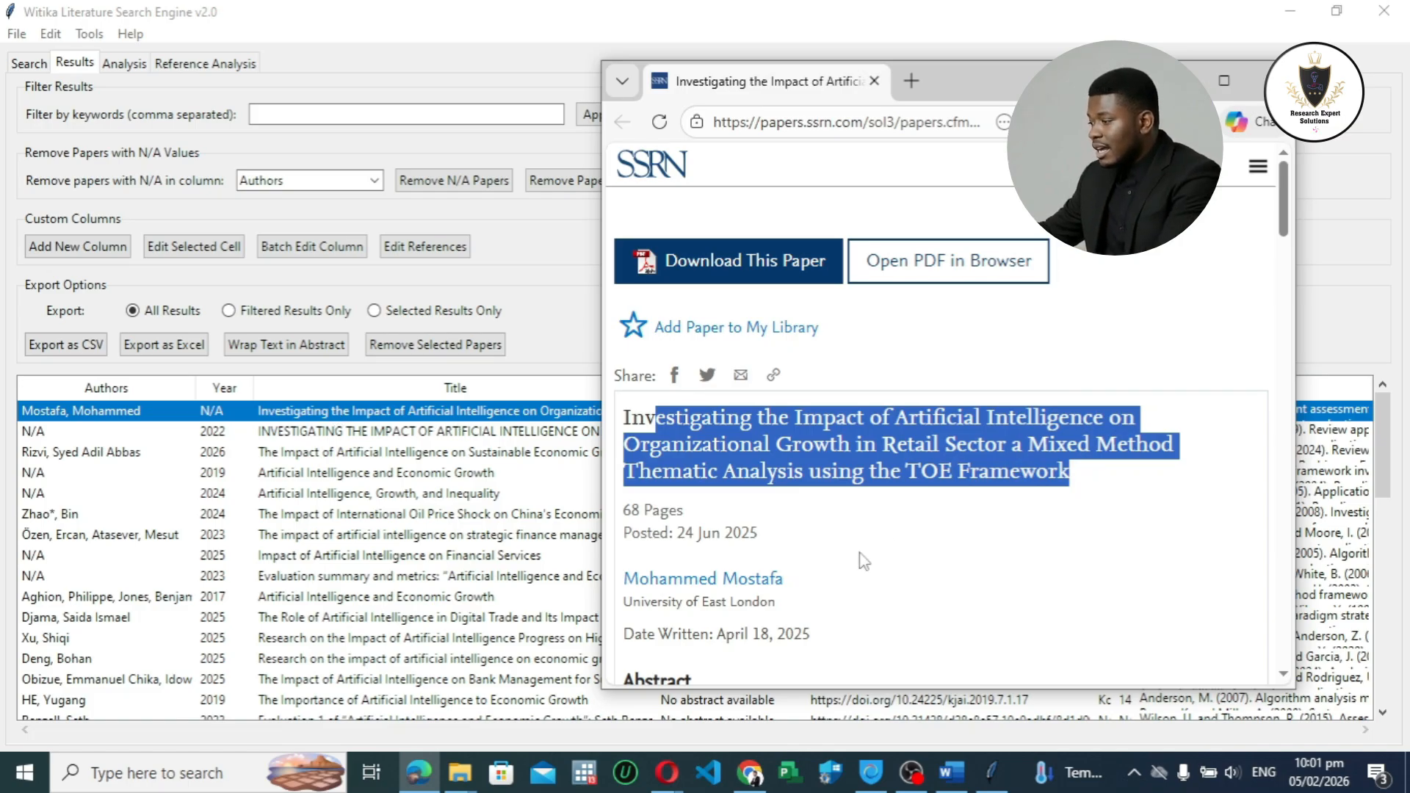
pyautogui.scroll(-3, 859, 559)
pyautogui.moveTo(784, 373); pyautogui.dragTo(621, 373)
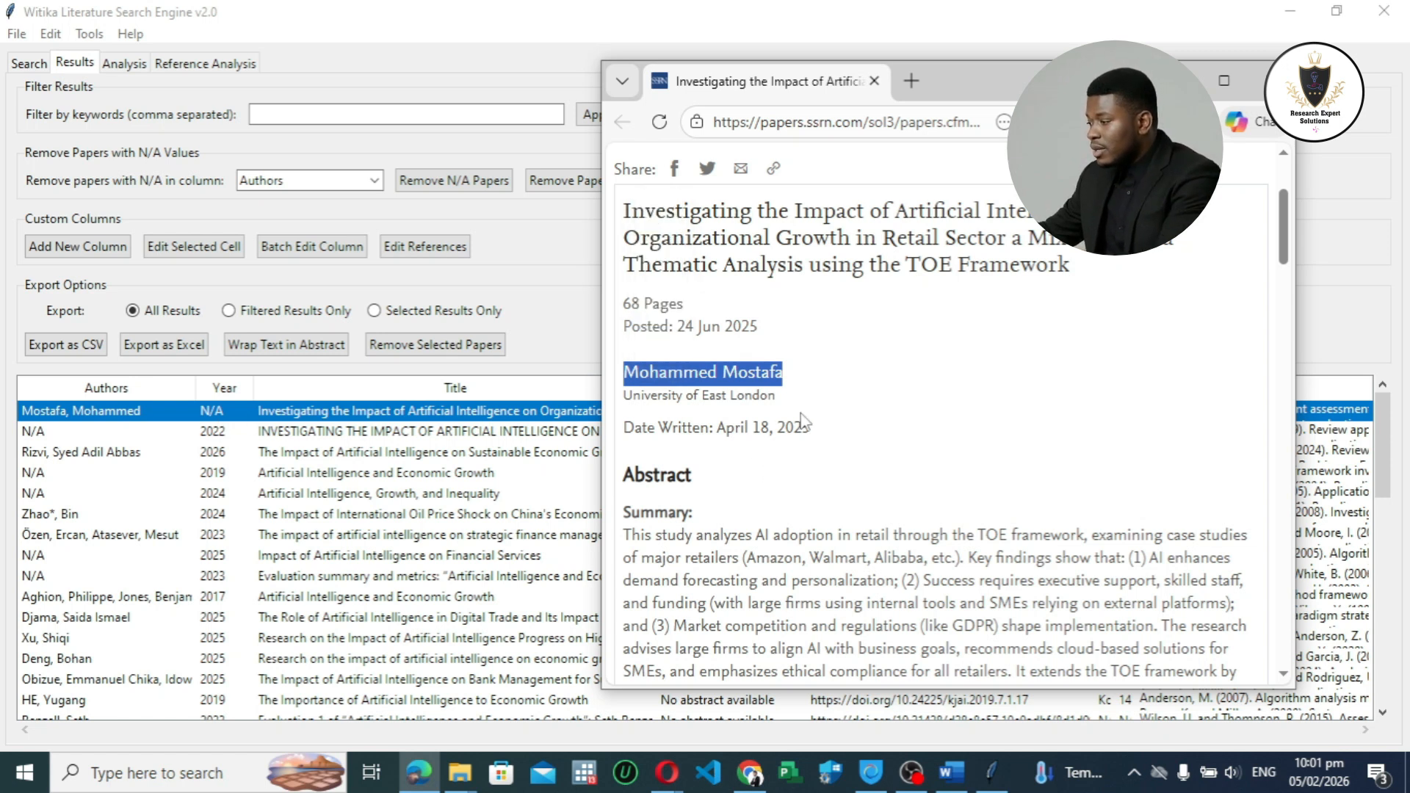
pyautogui.moveTo(818, 439); pyautogui.dragTo(626, 428)
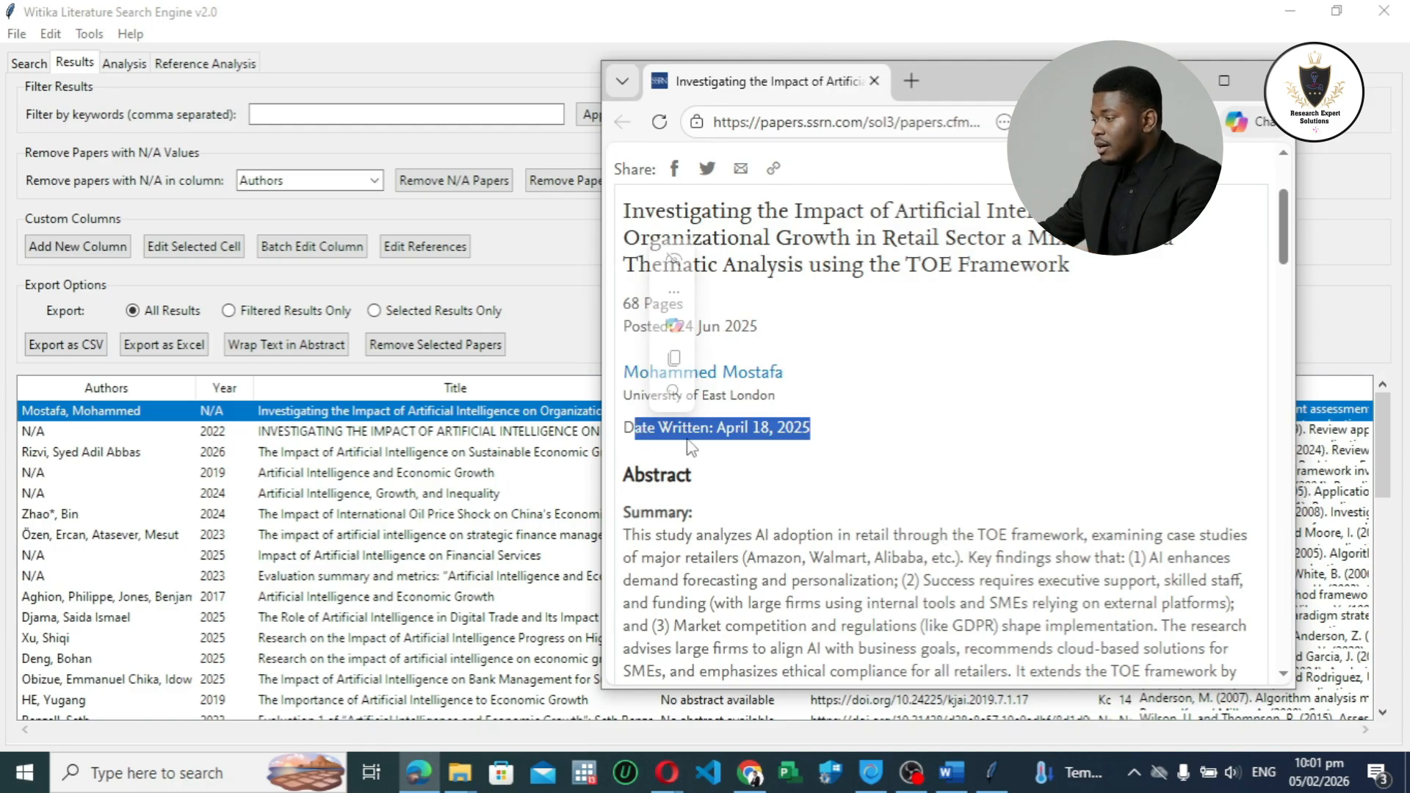
pyautogui.click(894, 452)
# Step: Read the paper's publication details, abstract and core contributions on the SSRN page against its entry in the results table
pyautogui.scroll(3, 792, 429)
pyautogui.scroll(-5, 734, 429)
pyautogui.scroll(5, 697, 432)
pyautogui.scroll(-5, 656, 433)
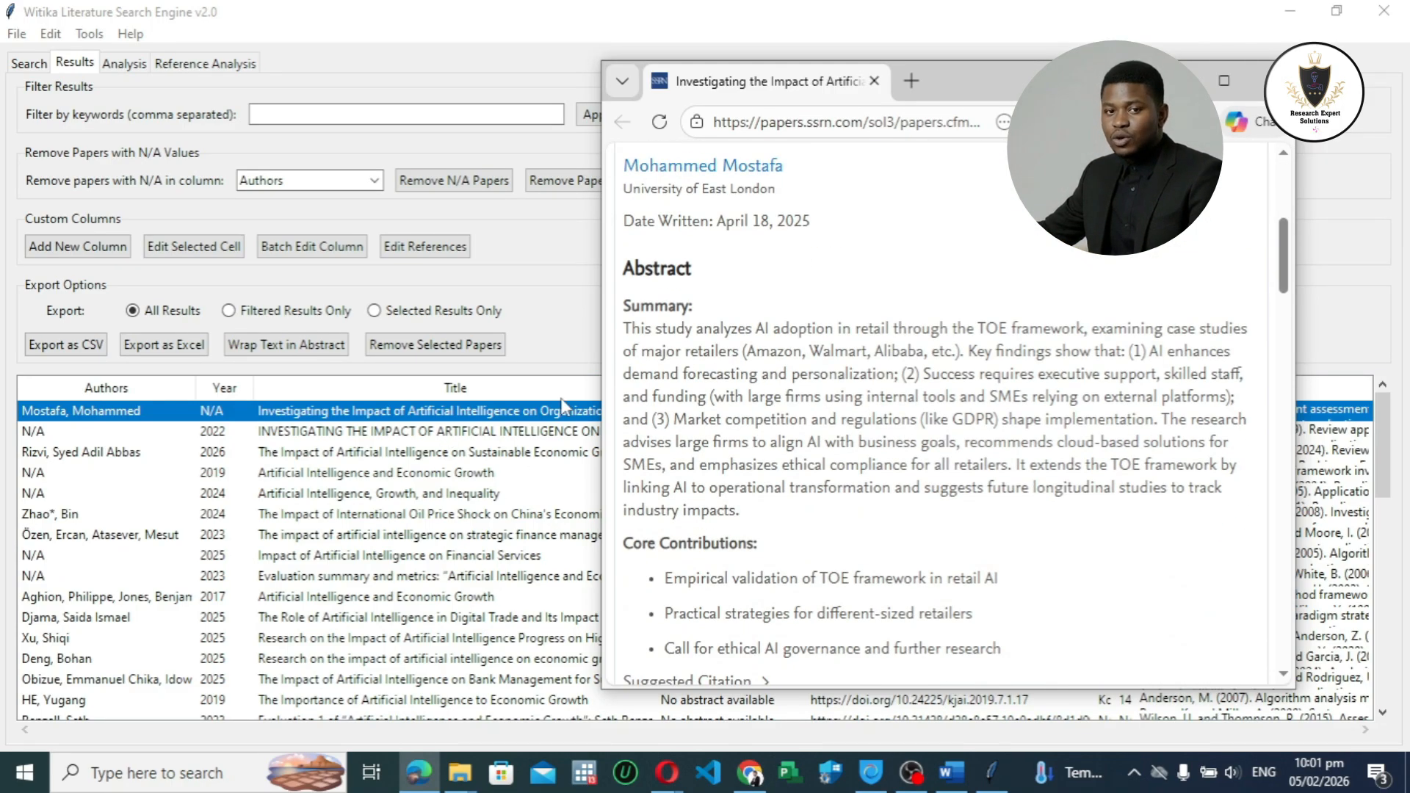
pyautogui.scroll(4, 837, 331)
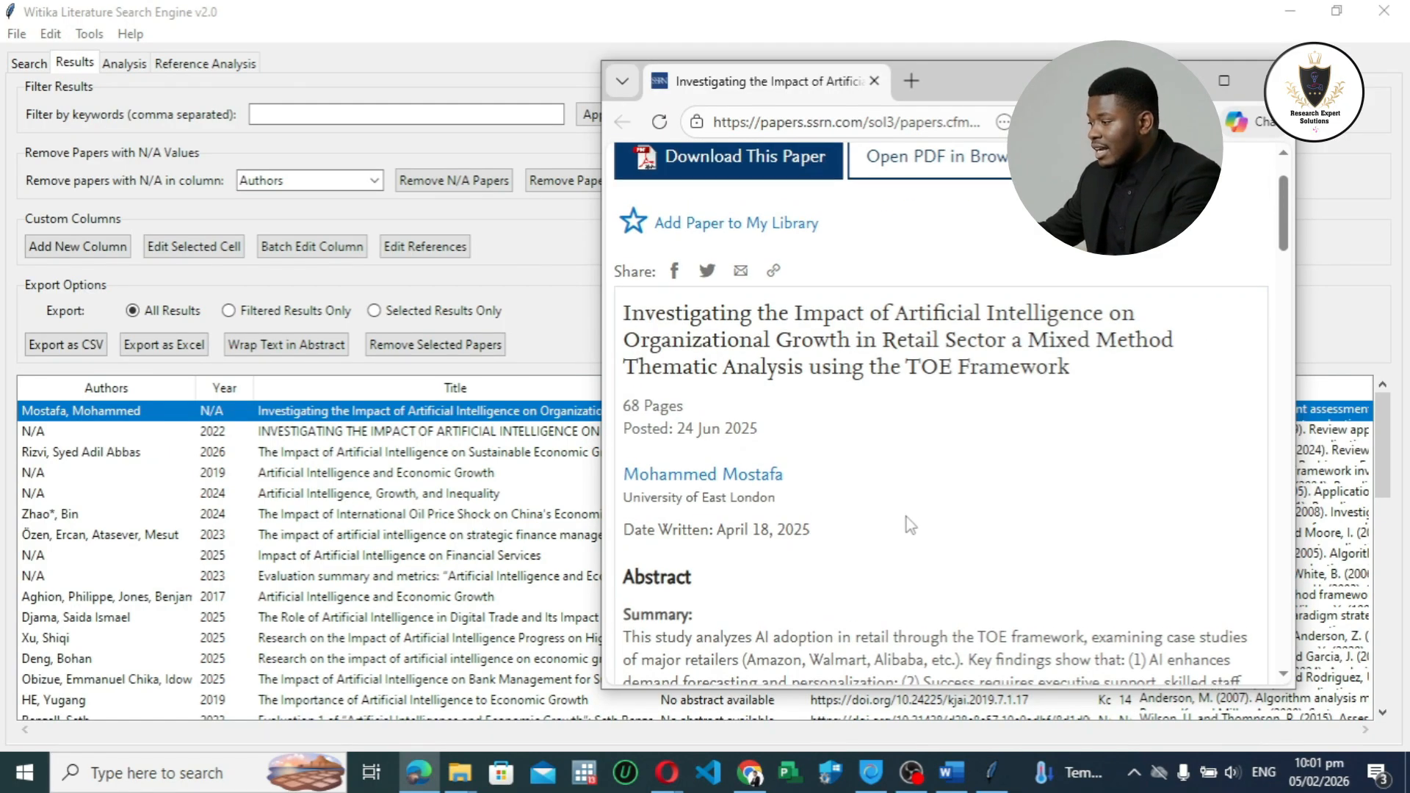
pyautogui.scroll(-5, 906, 522)
pyautogui.scroll(6, 813, 520)
pyautogui.scroll(-6, 813, 520)
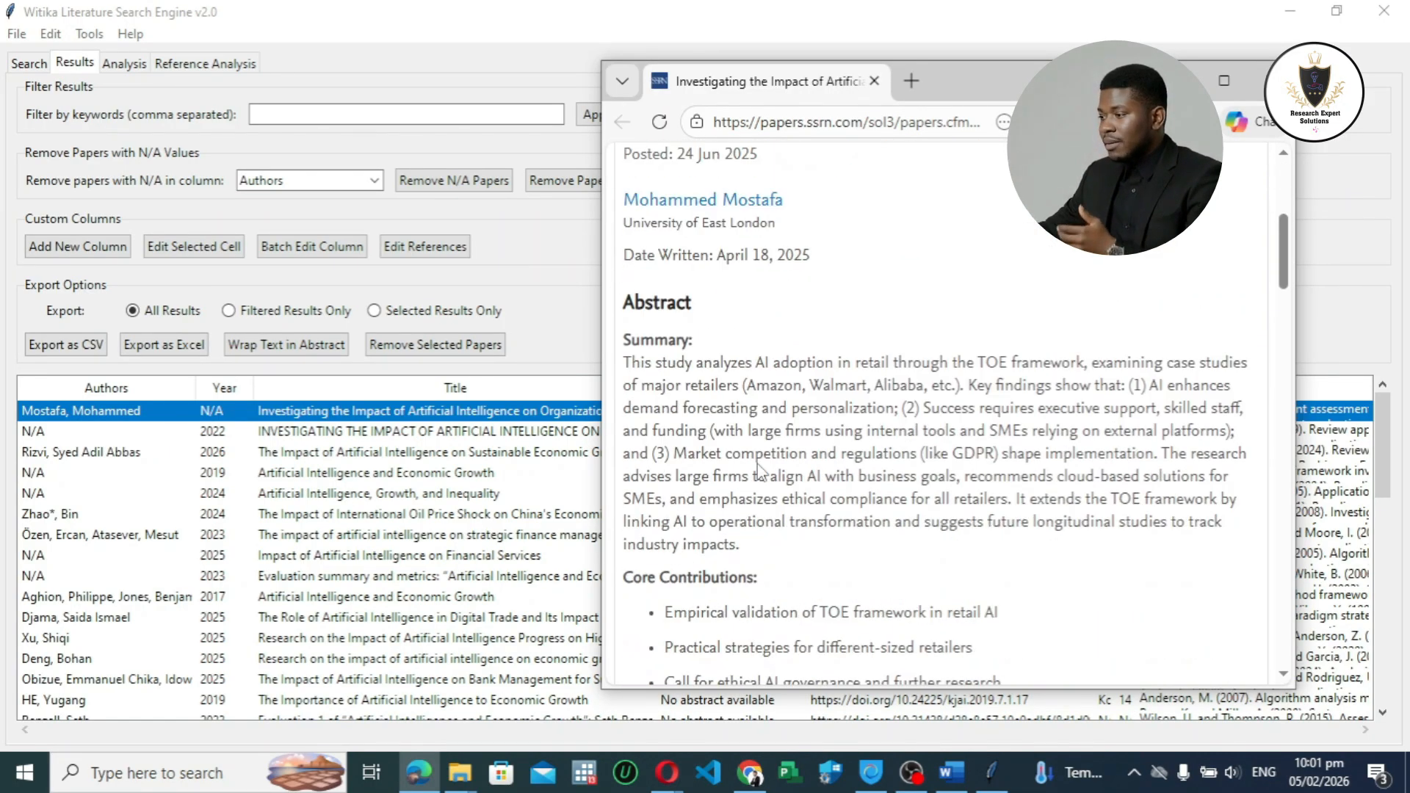
pyautogui.scroll(5, 875, 365)
pyautogui.scroll(1, 882, 364)
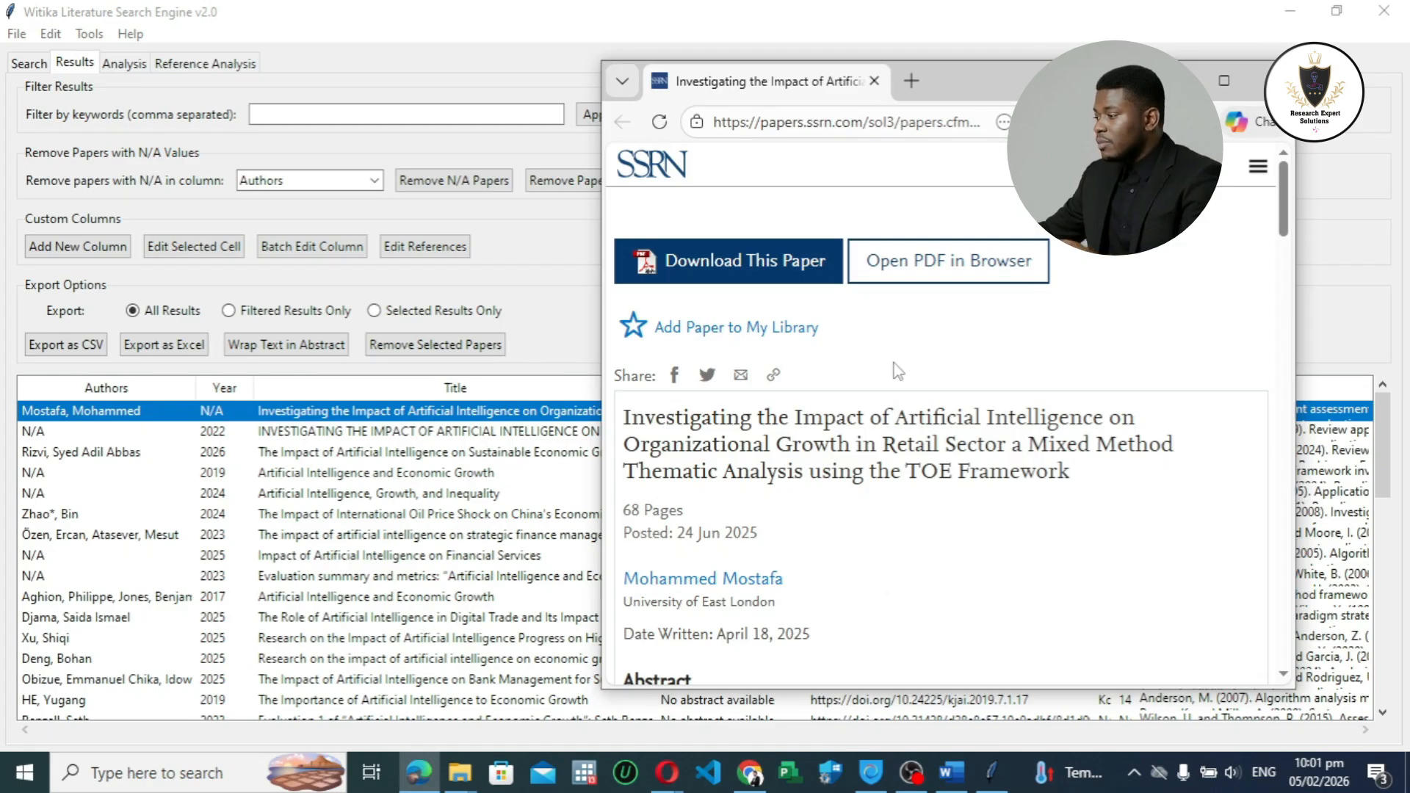
pyautogui.scroll(-4, 897, 371)
pyautogui.scroll(4, 903, 390)
pyautogui.scroll(-3, 909, 417)
pyautogui.scroll(4, 910, 417)
pyautogui.scroll(-5, 909, 417)
pyautogui.scroll(3, 909, 417)
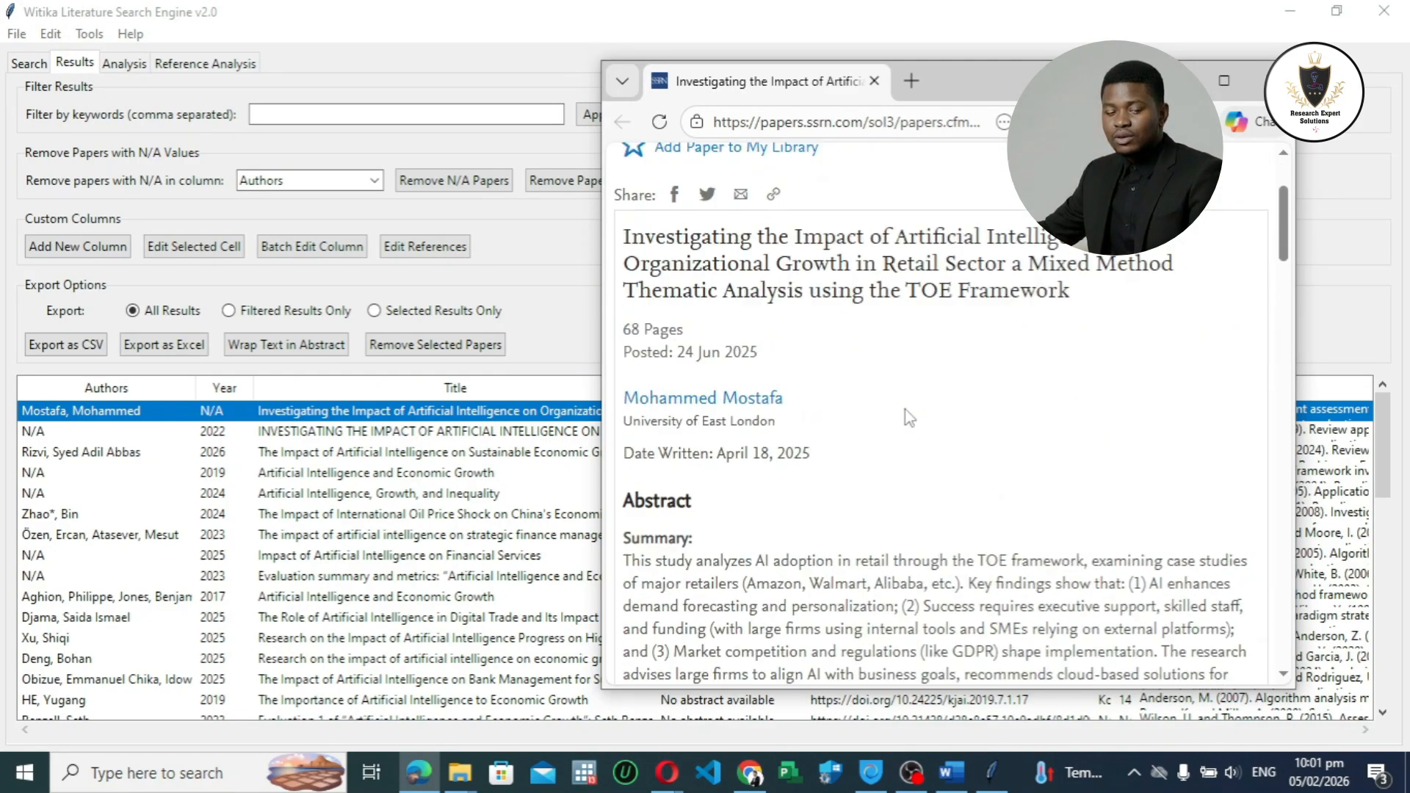
pyautogui.scroll(2, 909, 417)
pyautogui.moveTo(1025, 98); pyautogui.dragTo(773, 64)
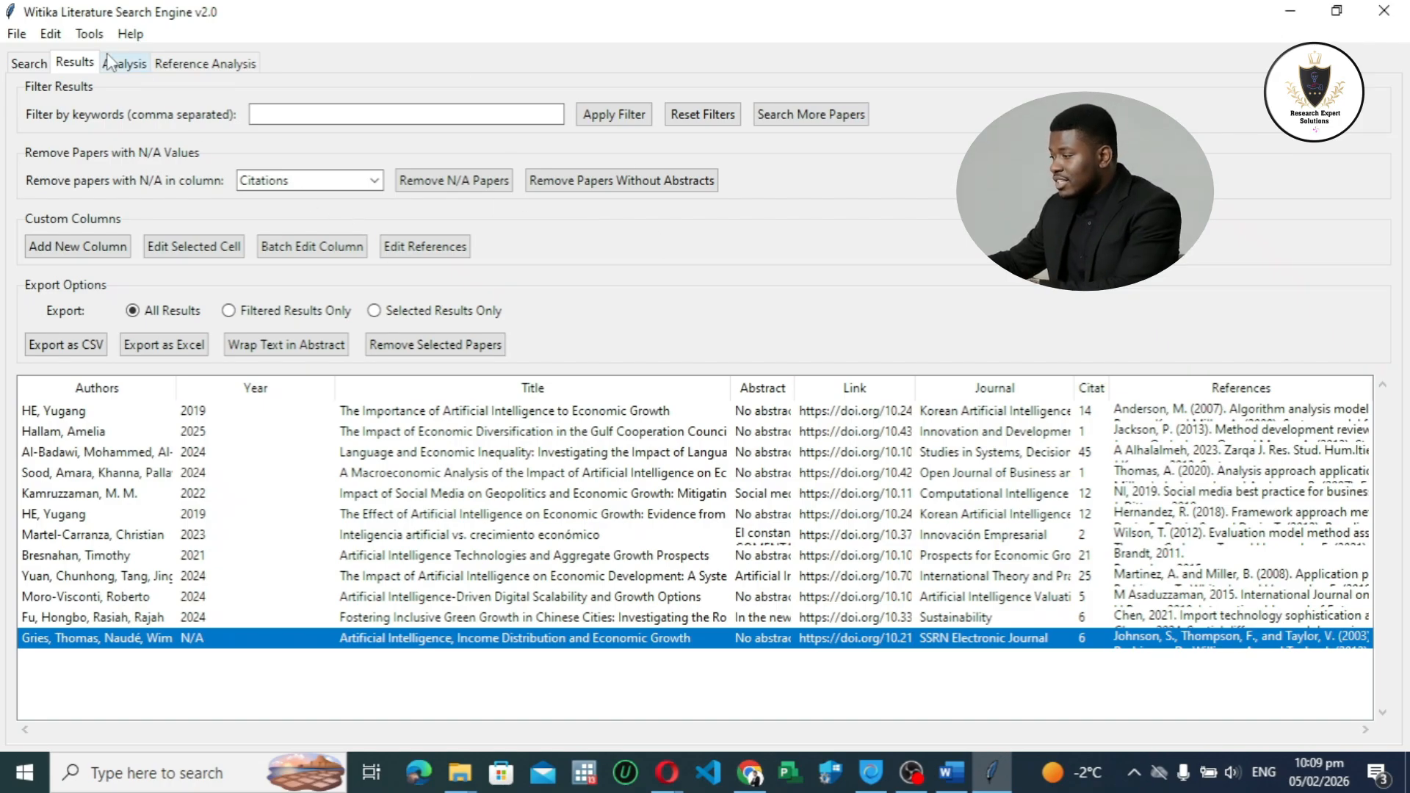
# Step: Generate the word frequency bar chart for all retrieved papers using the default chart settings
pyautogui.click(124, 64)
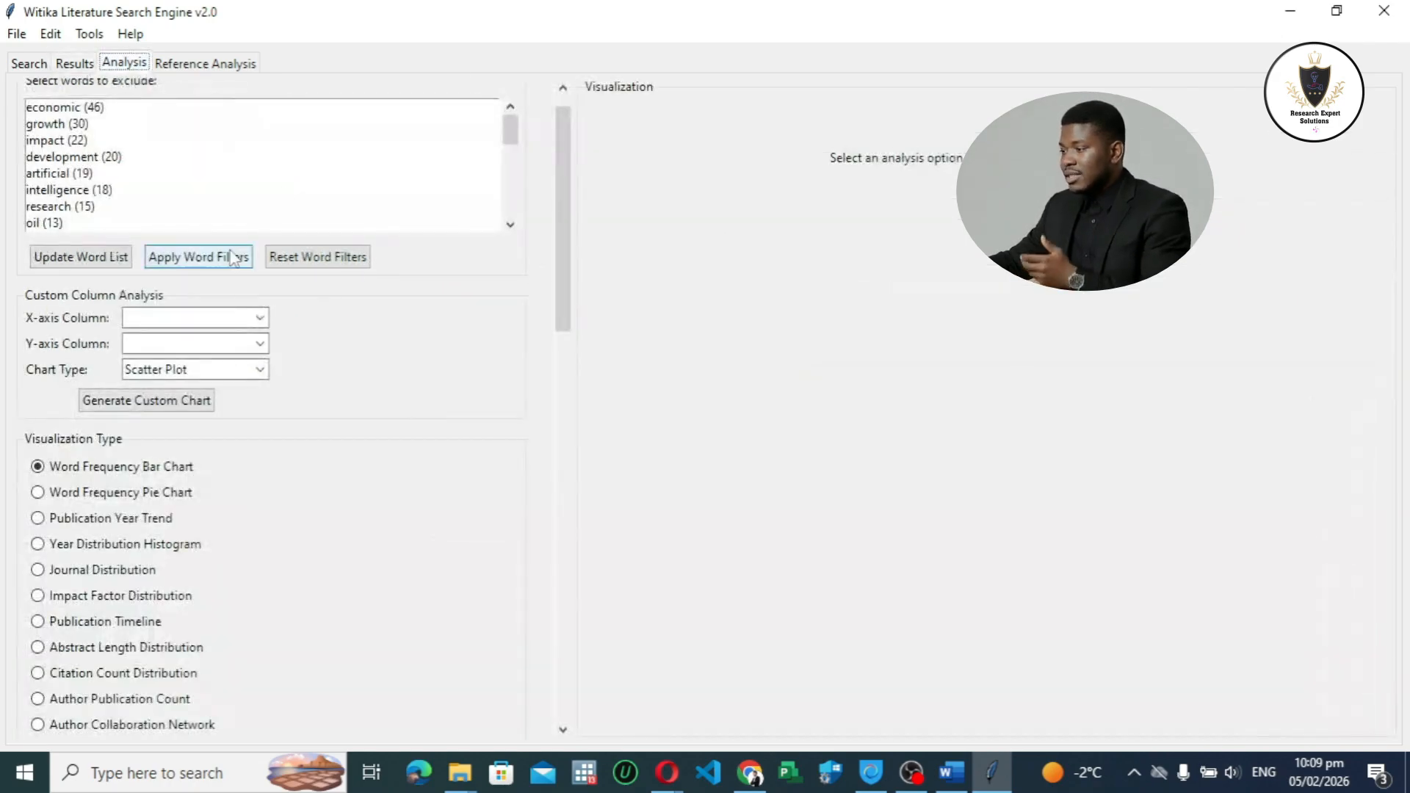
pyautogui.moveTo(510, 131)
pyautogui.mouseDown()
pyautogui.moveTo(511, 207)
pyautogui.moveTo(510, 130)
pyautogui.mouseUp()
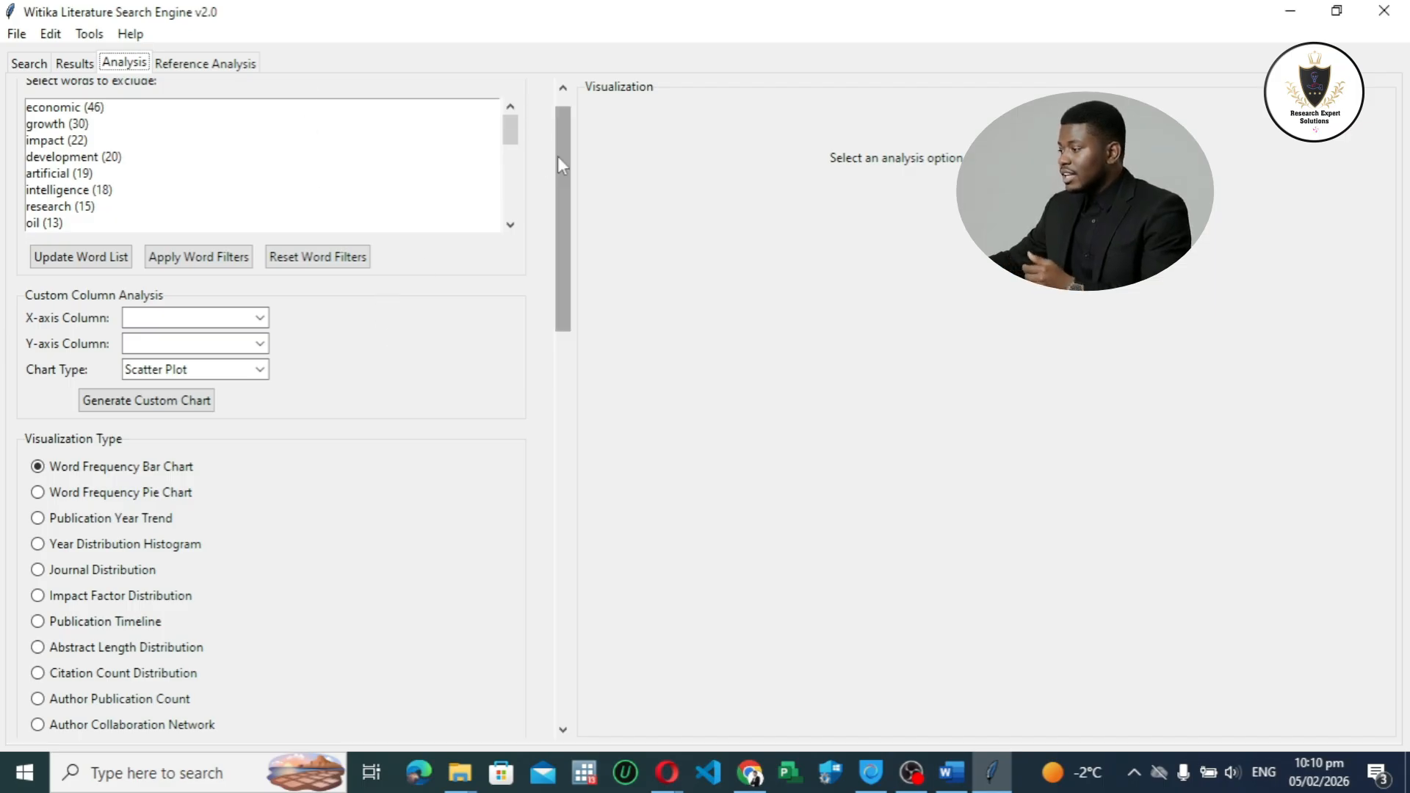
pyautogui.scroll(2, 558, 156)
pyautogui.click(75, 64)
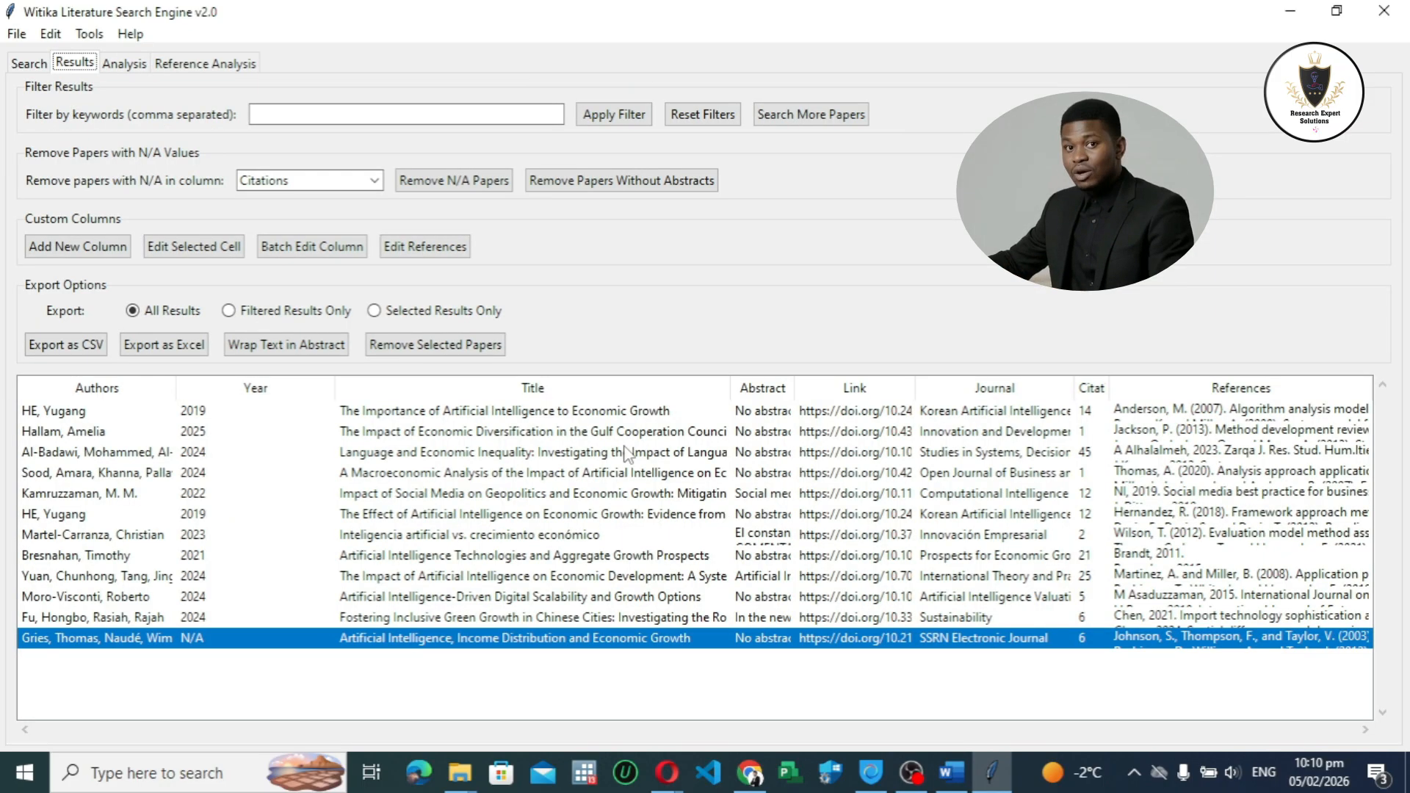
pyautogui.click(122, 64)
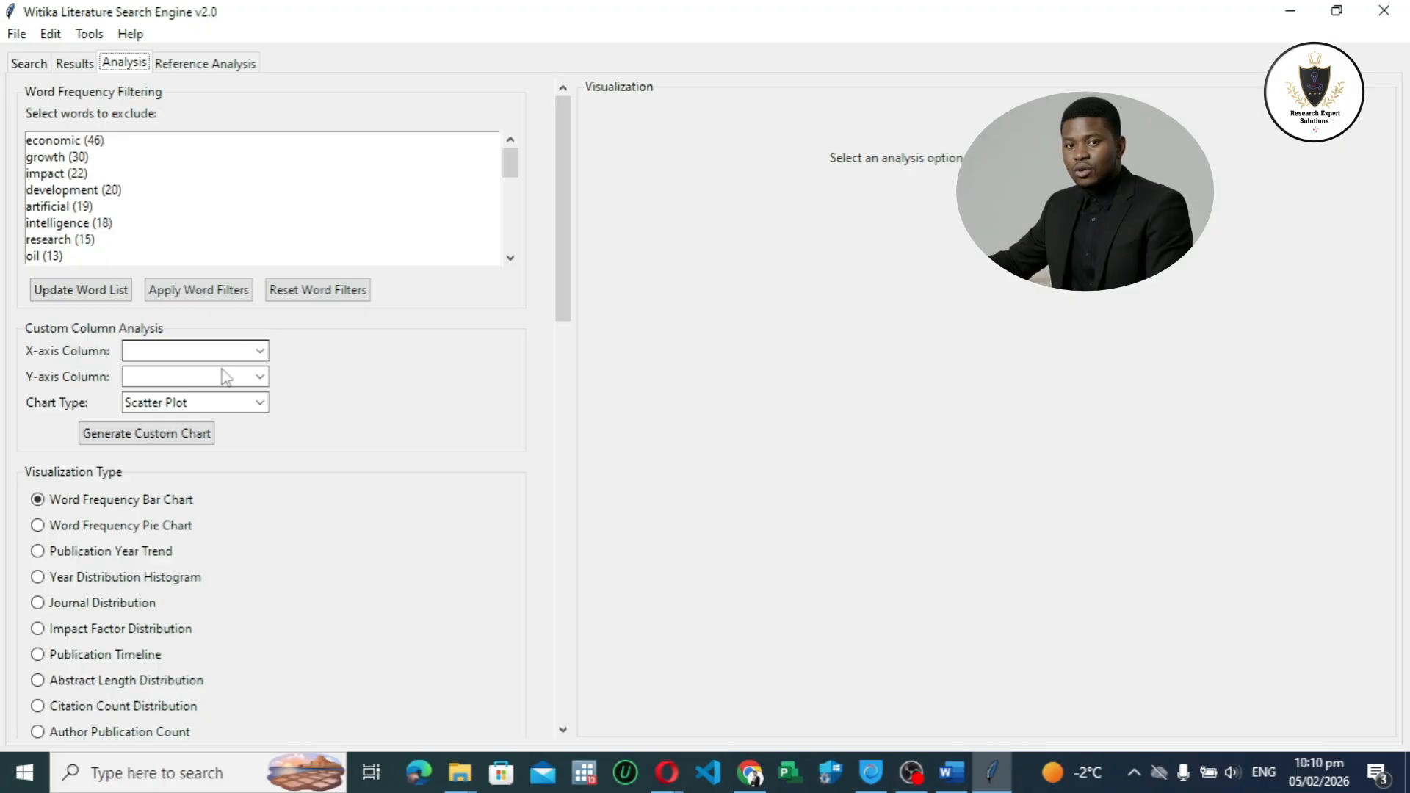
pyautogui.scroll(-2, 108, 353)
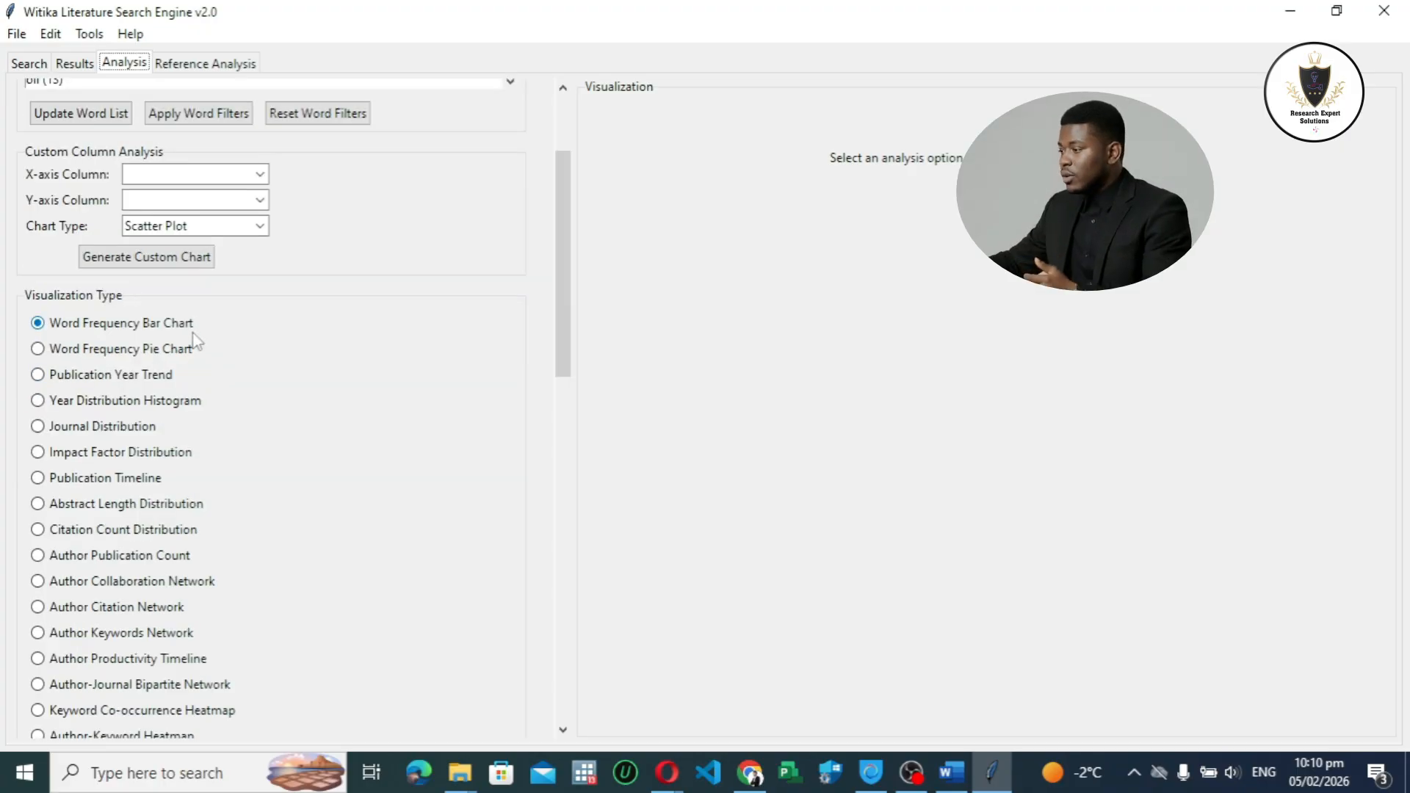
pyautogui.moveTo(553, 290); pyautogui.dragTo(562, 631)
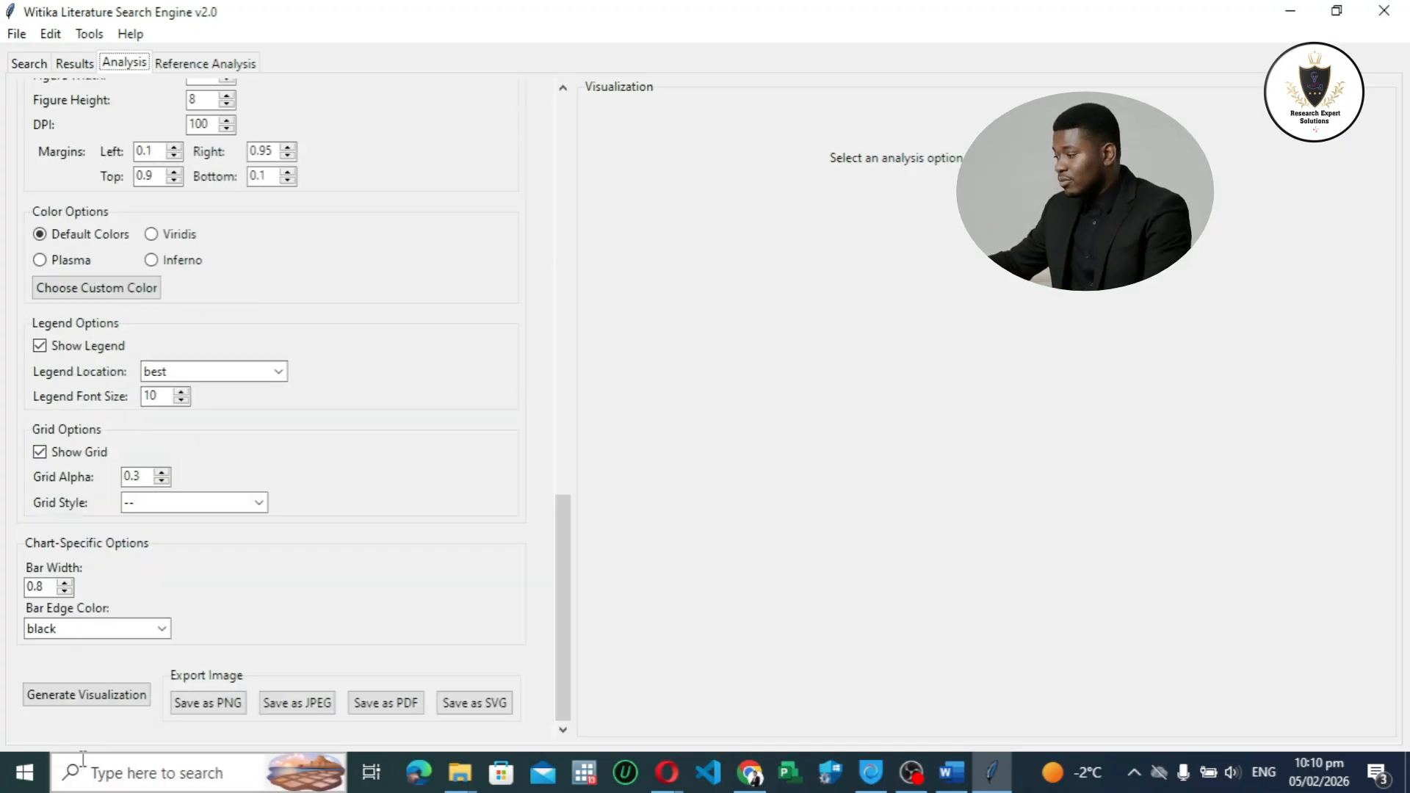
pyautogui.click(86, 695)
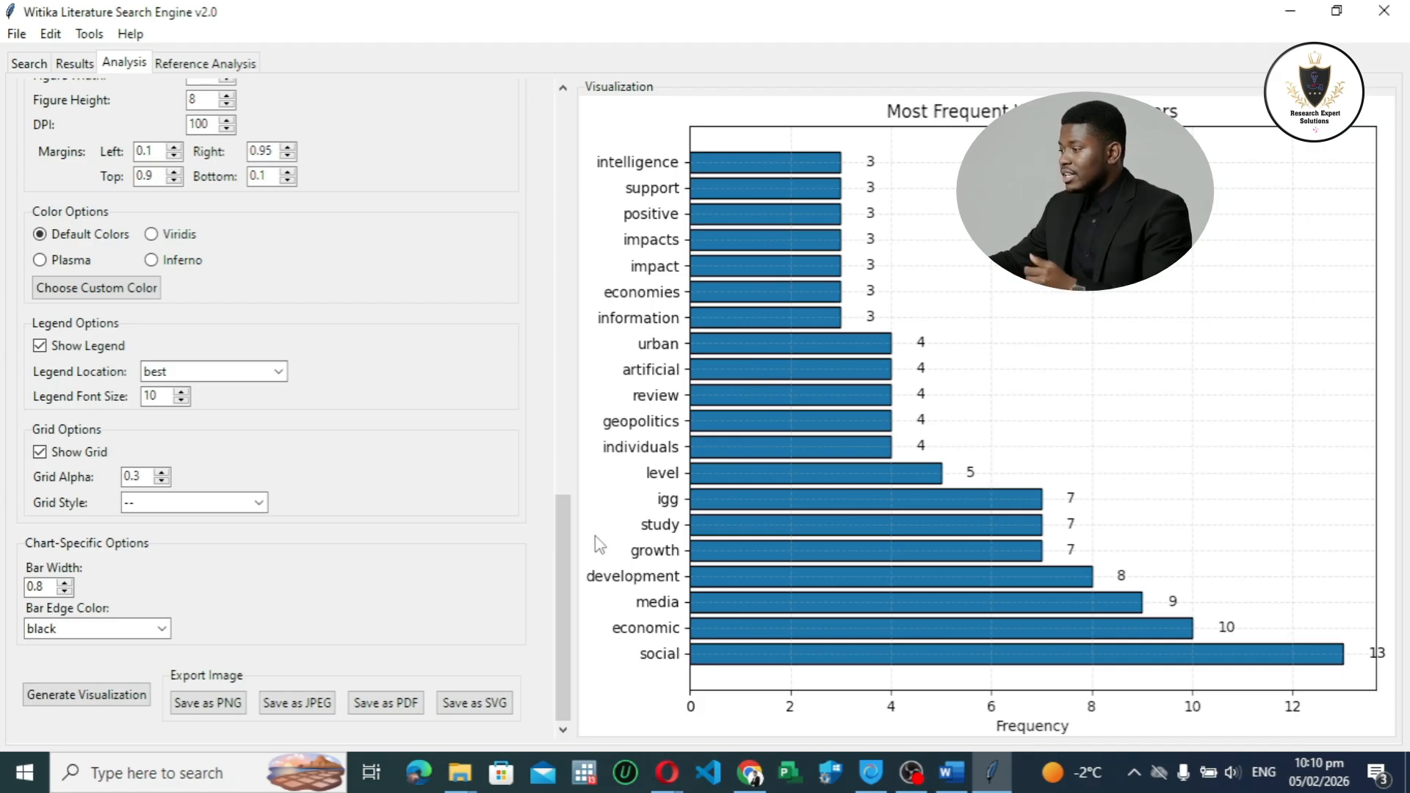
# Step: Switch the visualization type to Word Frequency Pie Chart and generate the chart
pyautogui.moveTo(563, 529); pyautogui.dragTo(562, 632)
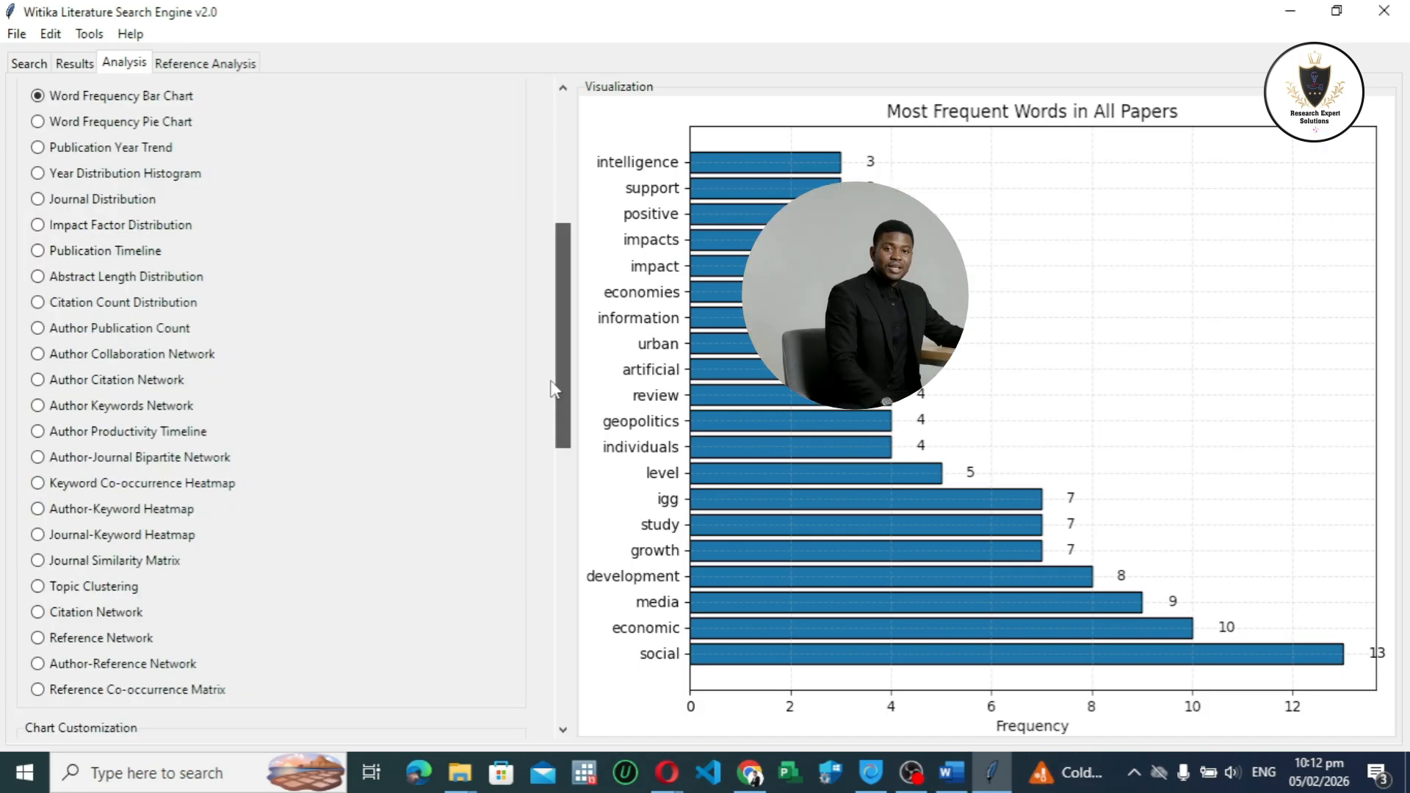
pyautogui.scroll(3, 552, 389)
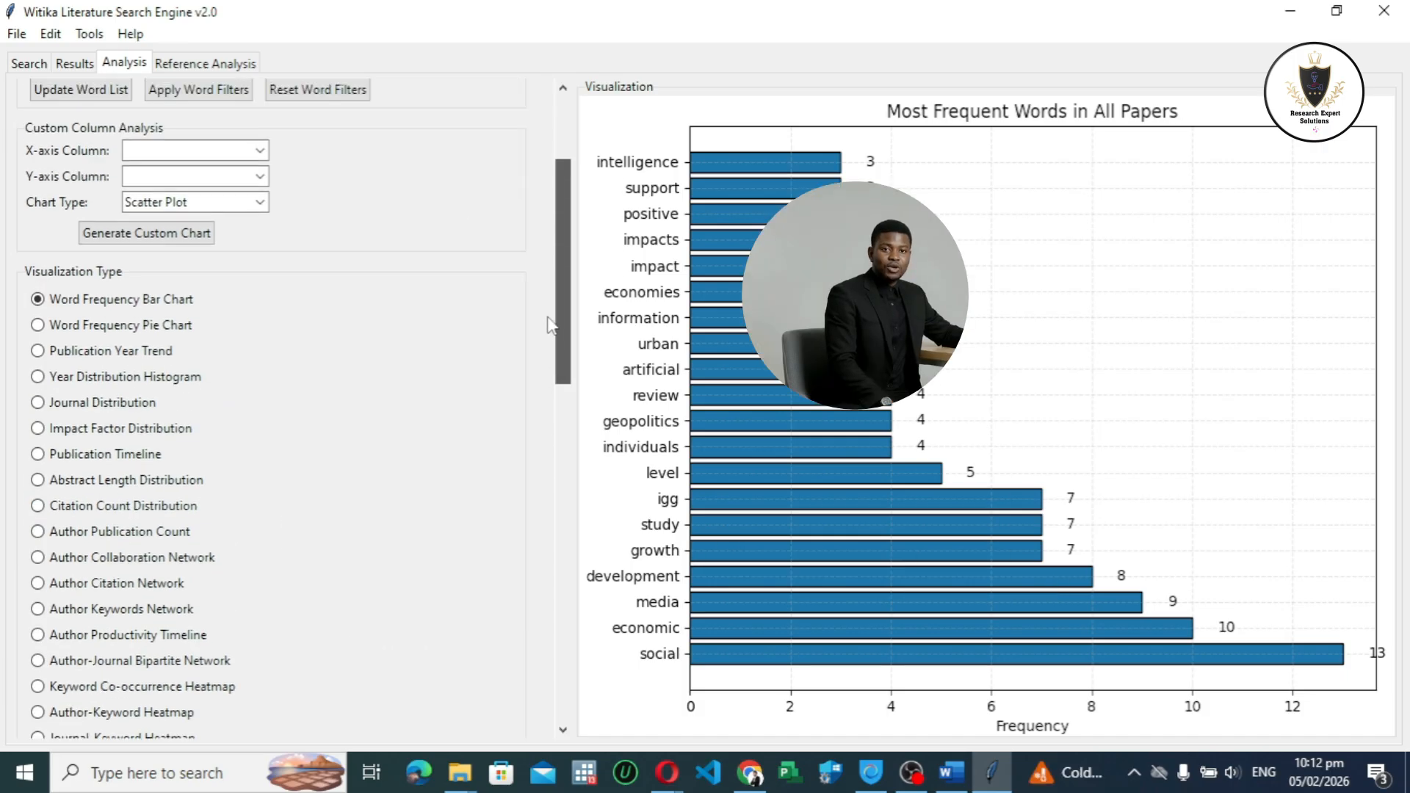
pyautogui.click(88, 332)
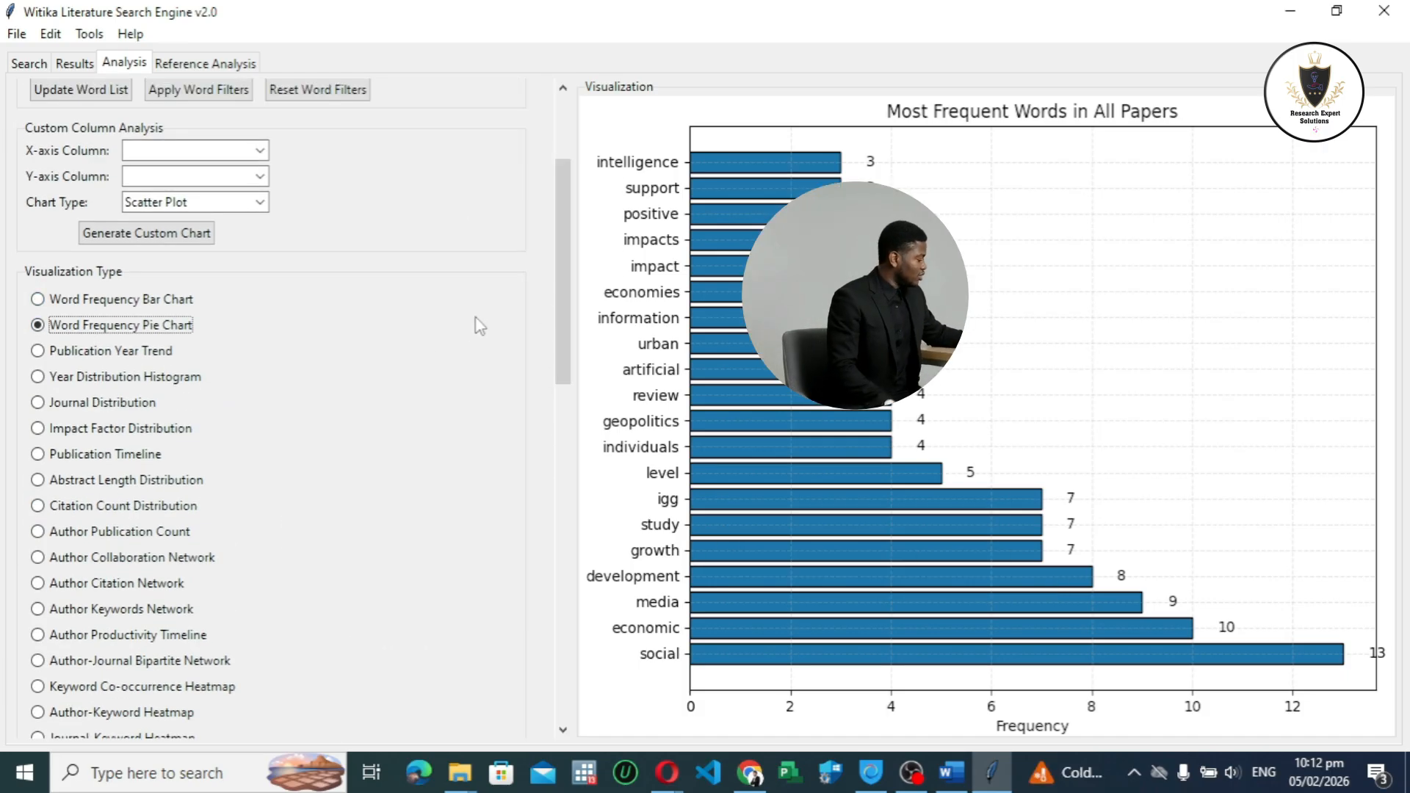
pyautogui.moveTo(559, 331); pyautogui.dragTo(566, 378)
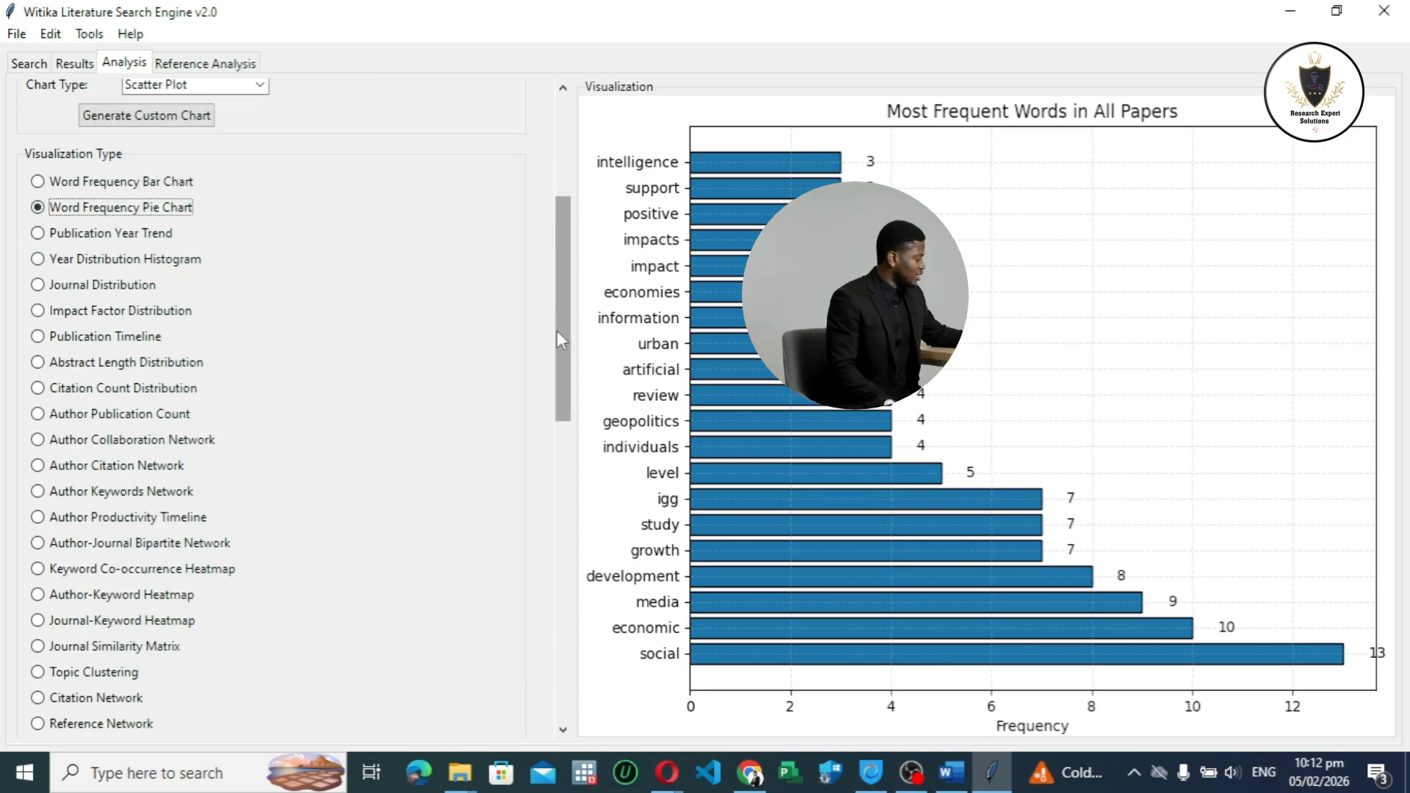
pyautogui.scroll(-10, 557, 330)
pyautogui.click(133, 694)
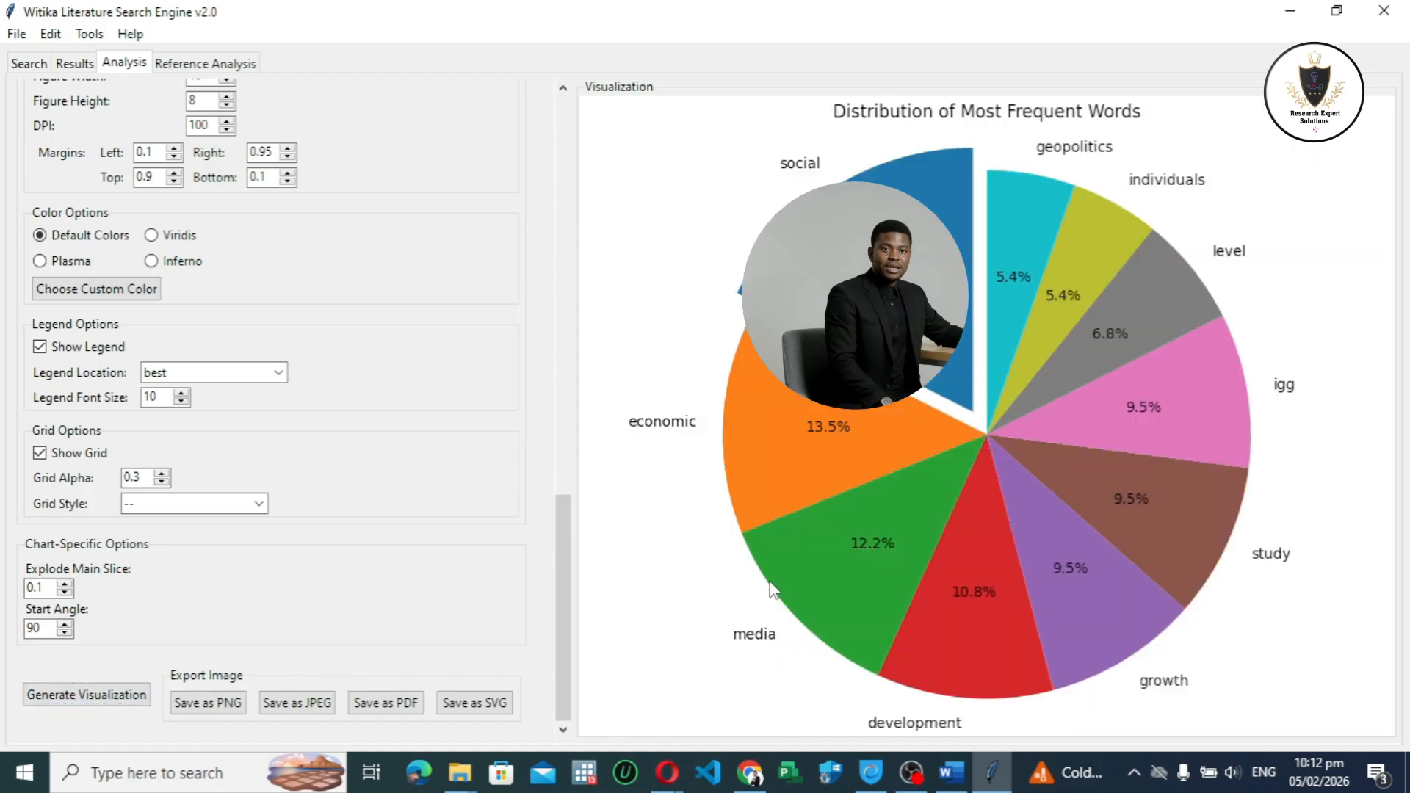
# Step: Switch the visualization type to Publication Year Trend and generate the chart
pyautogui.moveTo(565, 573); pyautogui.dragTo(618, 179)
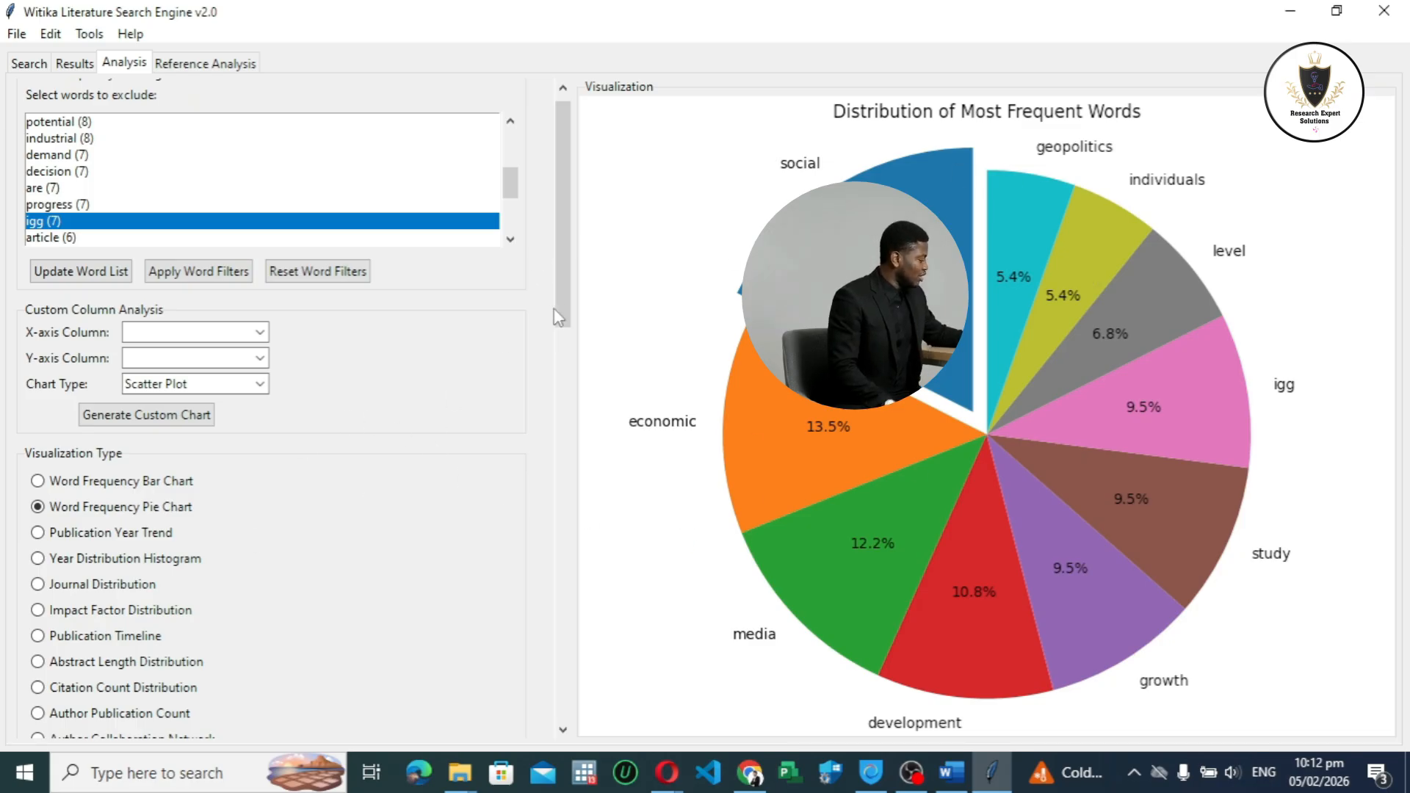
pyautogui.moveTo(560, 323); pyautogui.dragTo(547, 480)
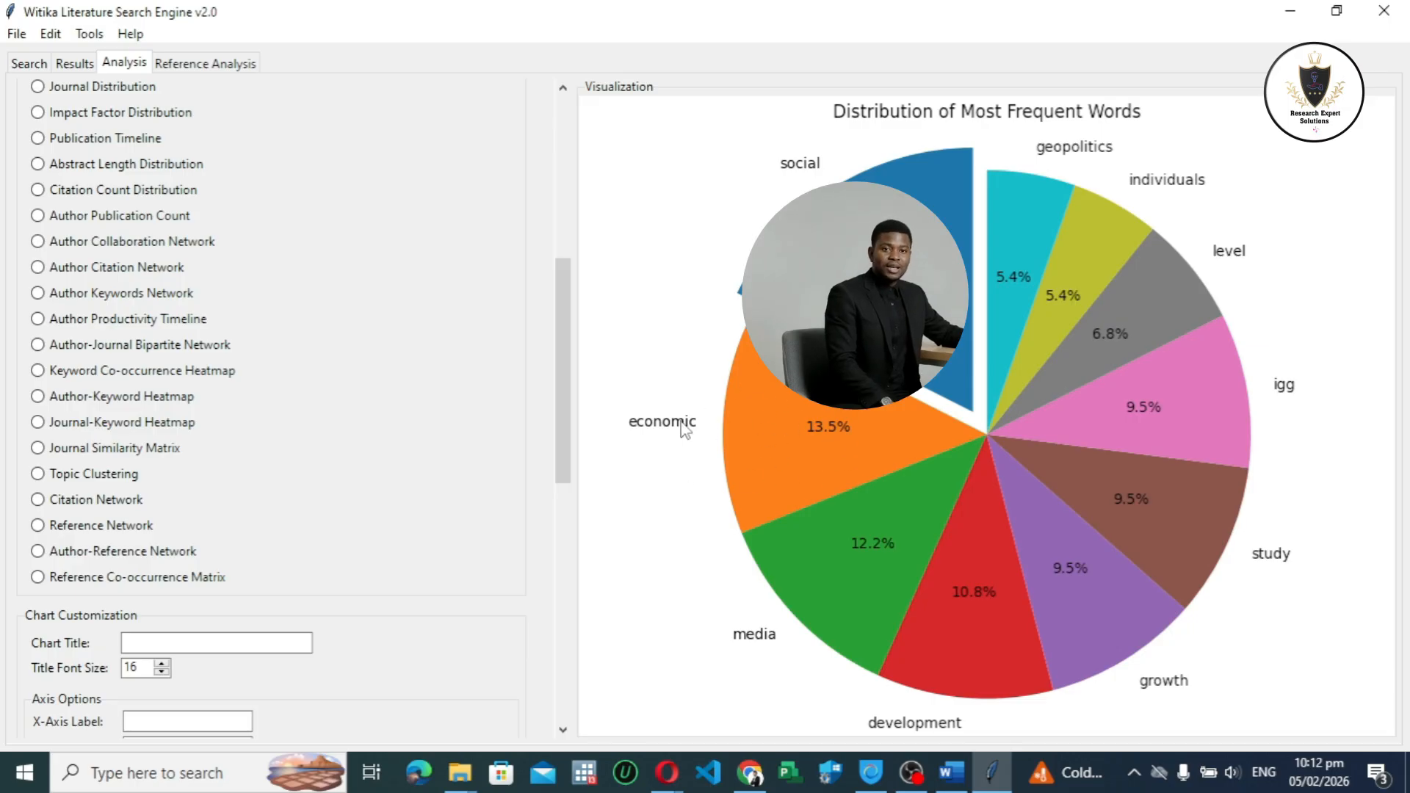
pyautogui.moveTo(557, 312); pyautogui.dragTo(556, 182)
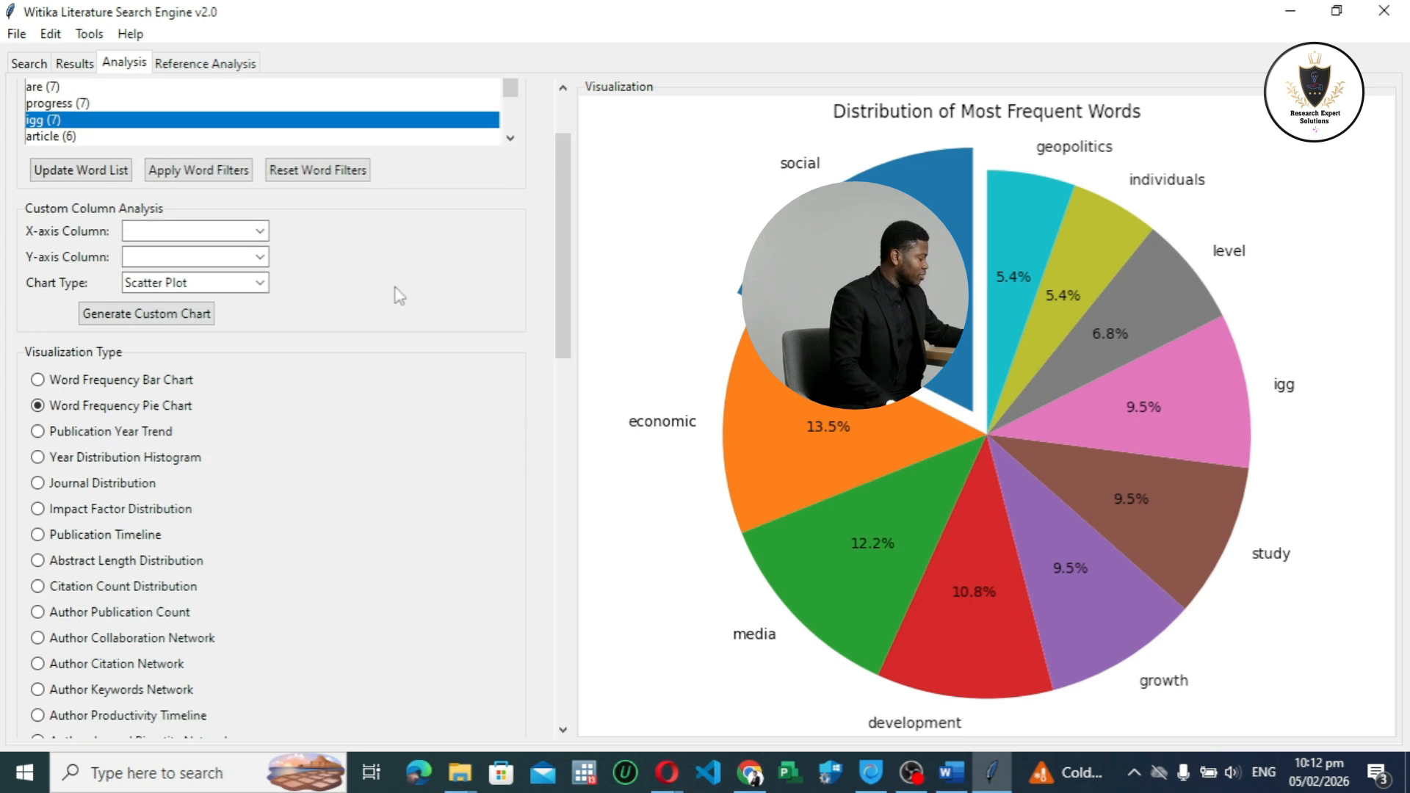
pyautogui.click(144, 438)
pyautogui.moveTo(563, 316); pyautogui.dragTo(555, 776)
pyautogui.click(136, 696)
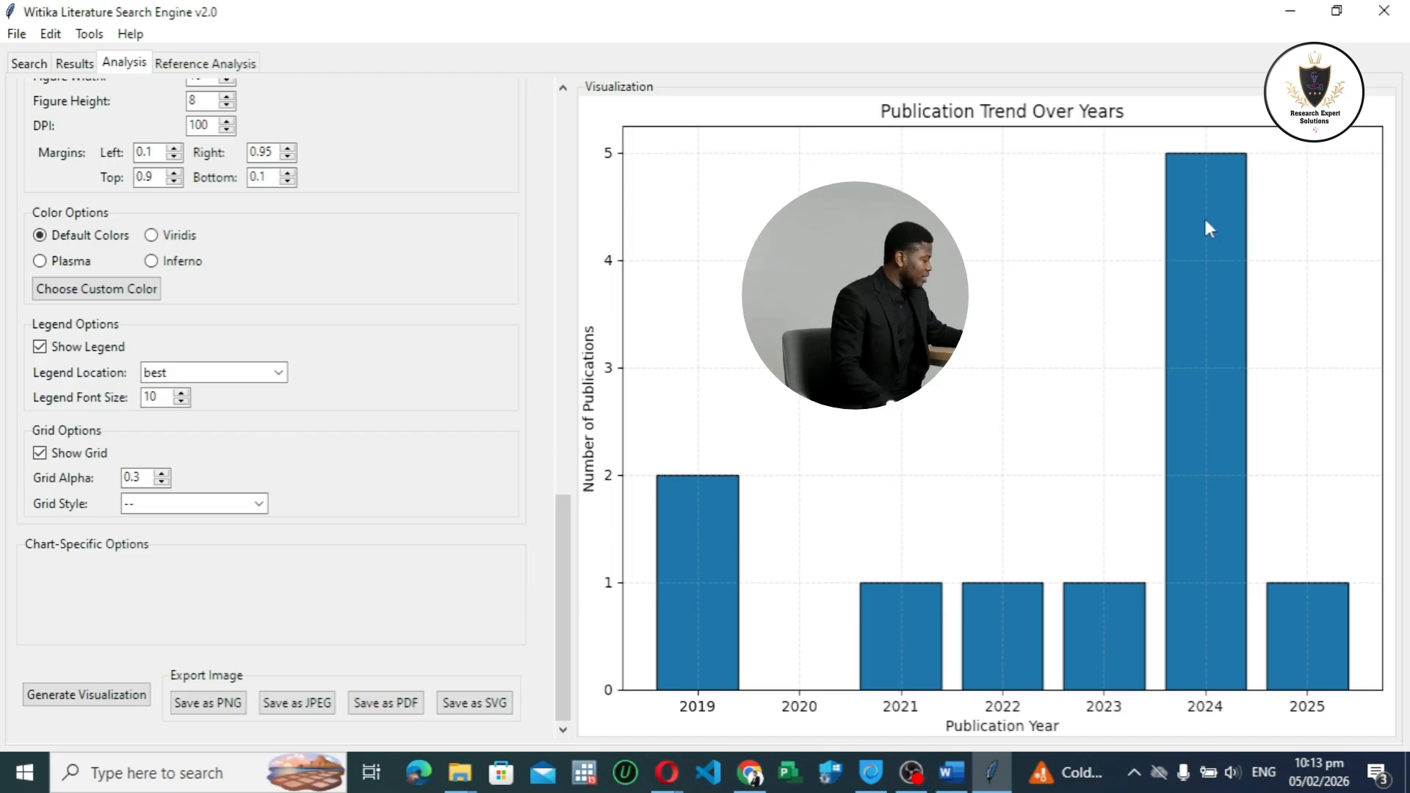
# Step: Revisit the table of retrieved papers and return to the analysis charts
pyautogui.moveTo(562, 607); pyautogui.dragTo(539, 578)
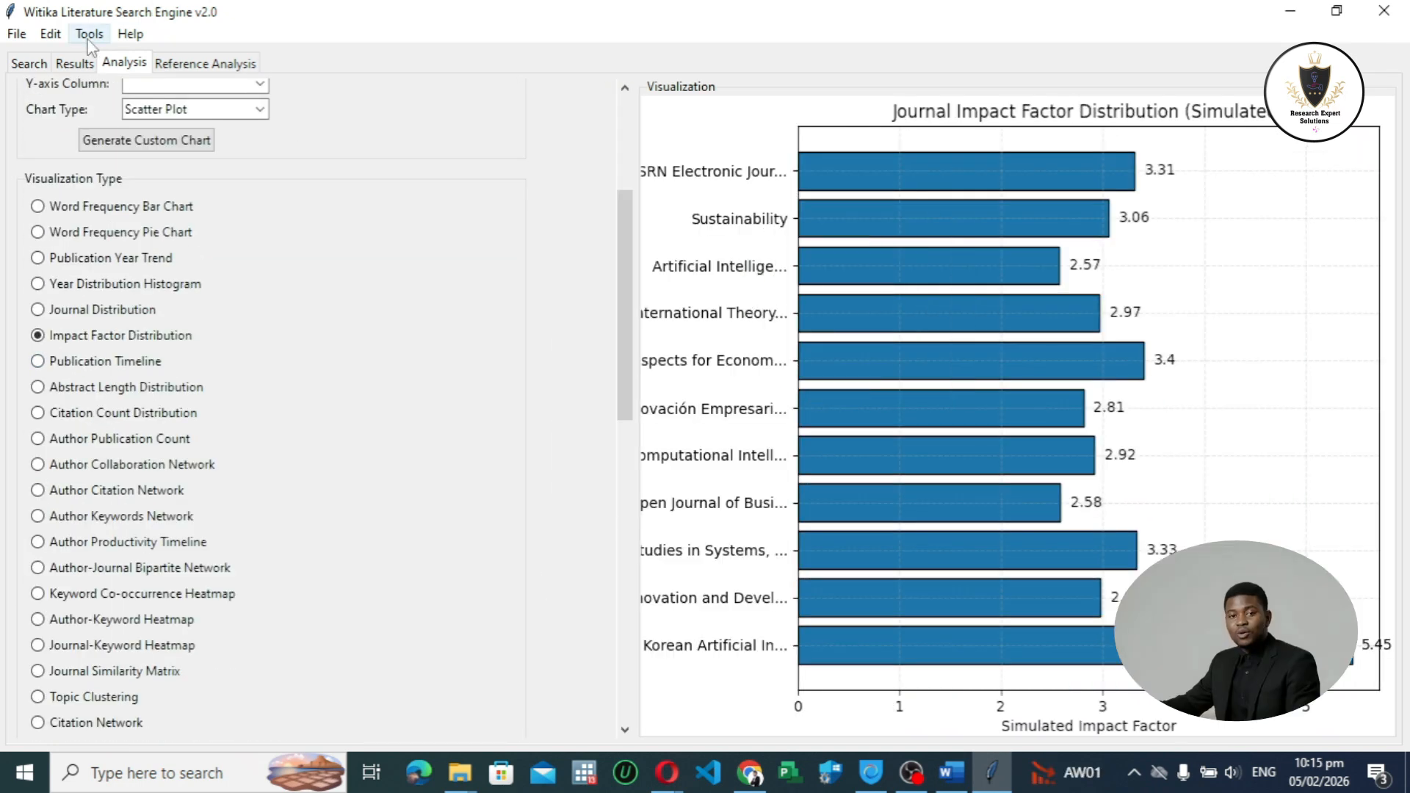
pyautogui.click(74, 63)
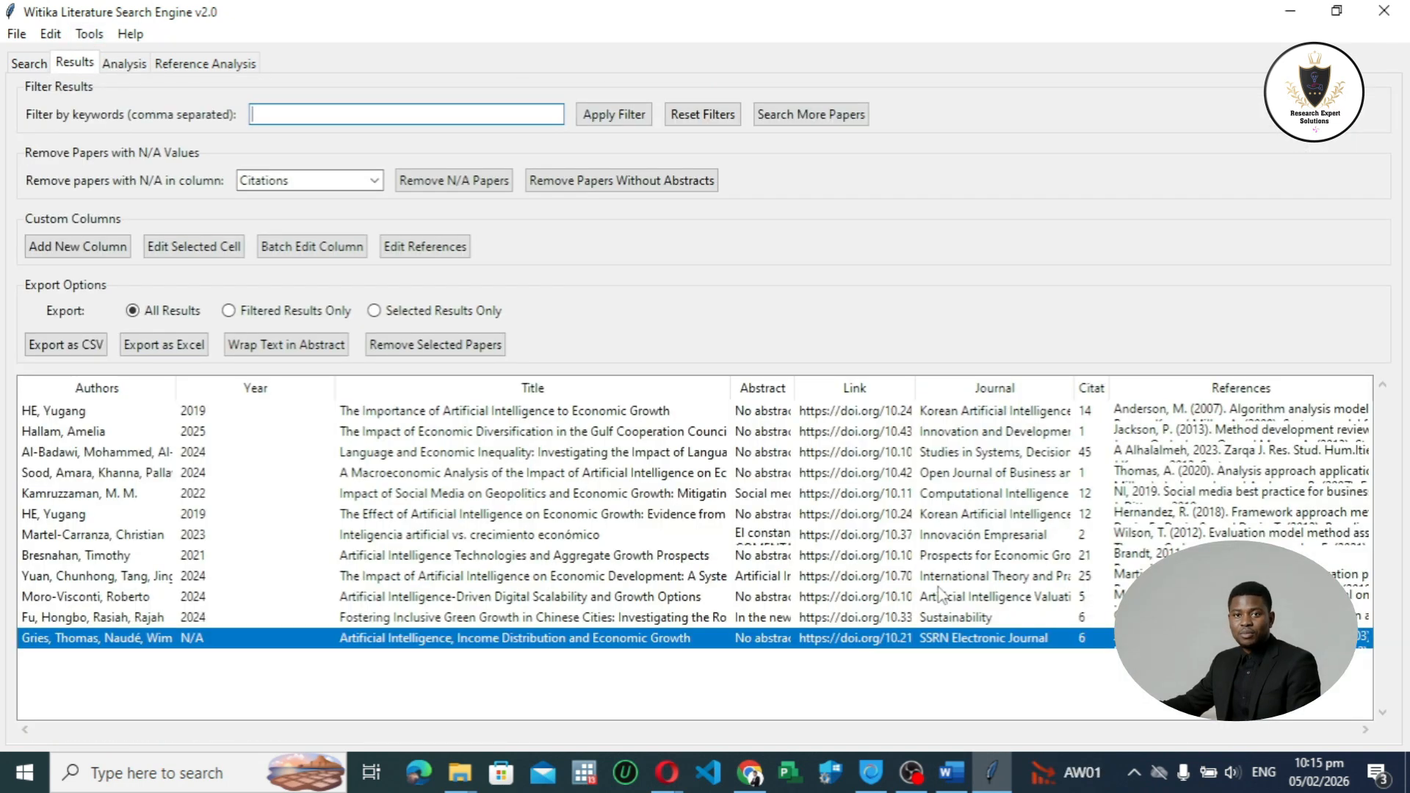
pyautogui.click(127, 64)
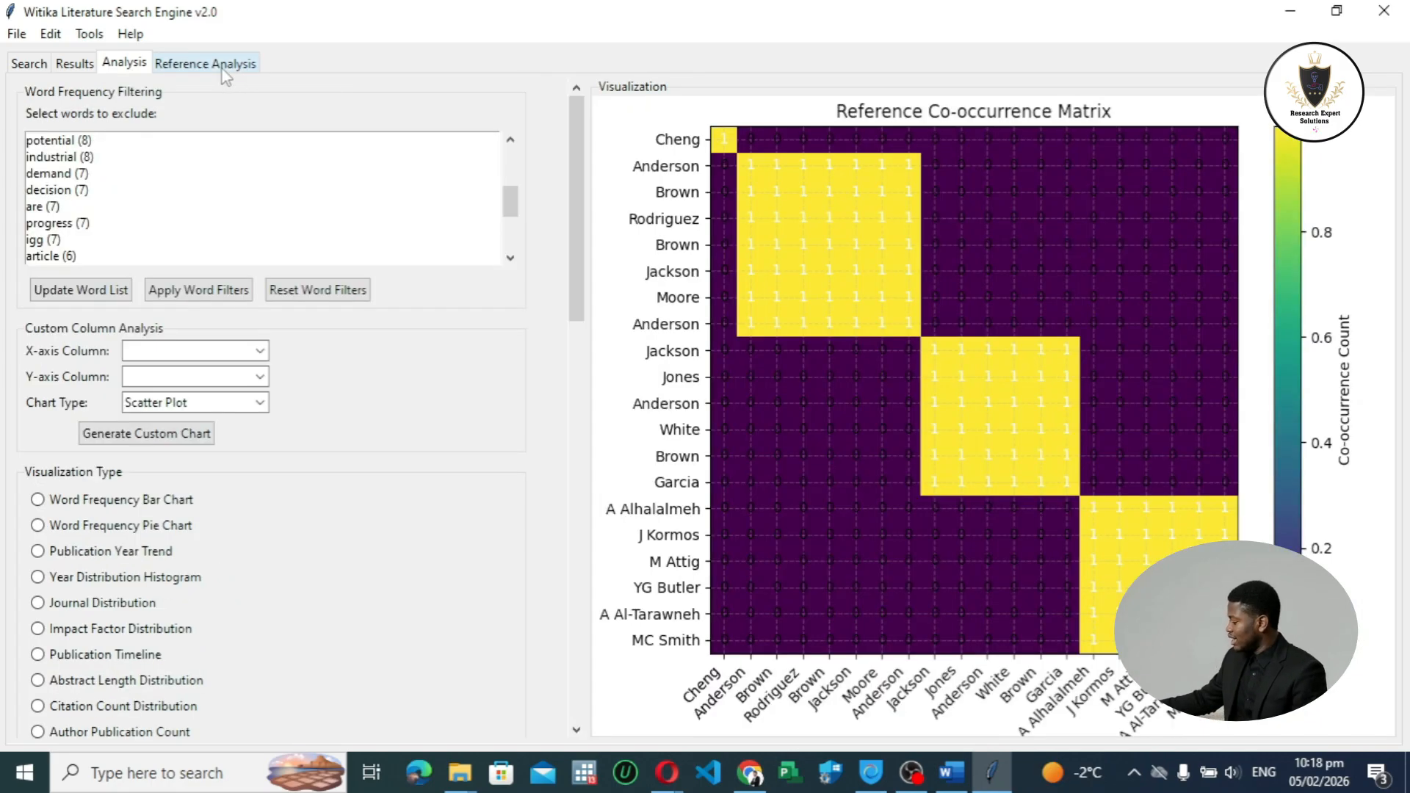
# Step: Generate an Author-Reference Sankey diagram of the retrieved papers in the reference analysis, keeping the default filtering and appearance options
pyautogui.click(221, 66)
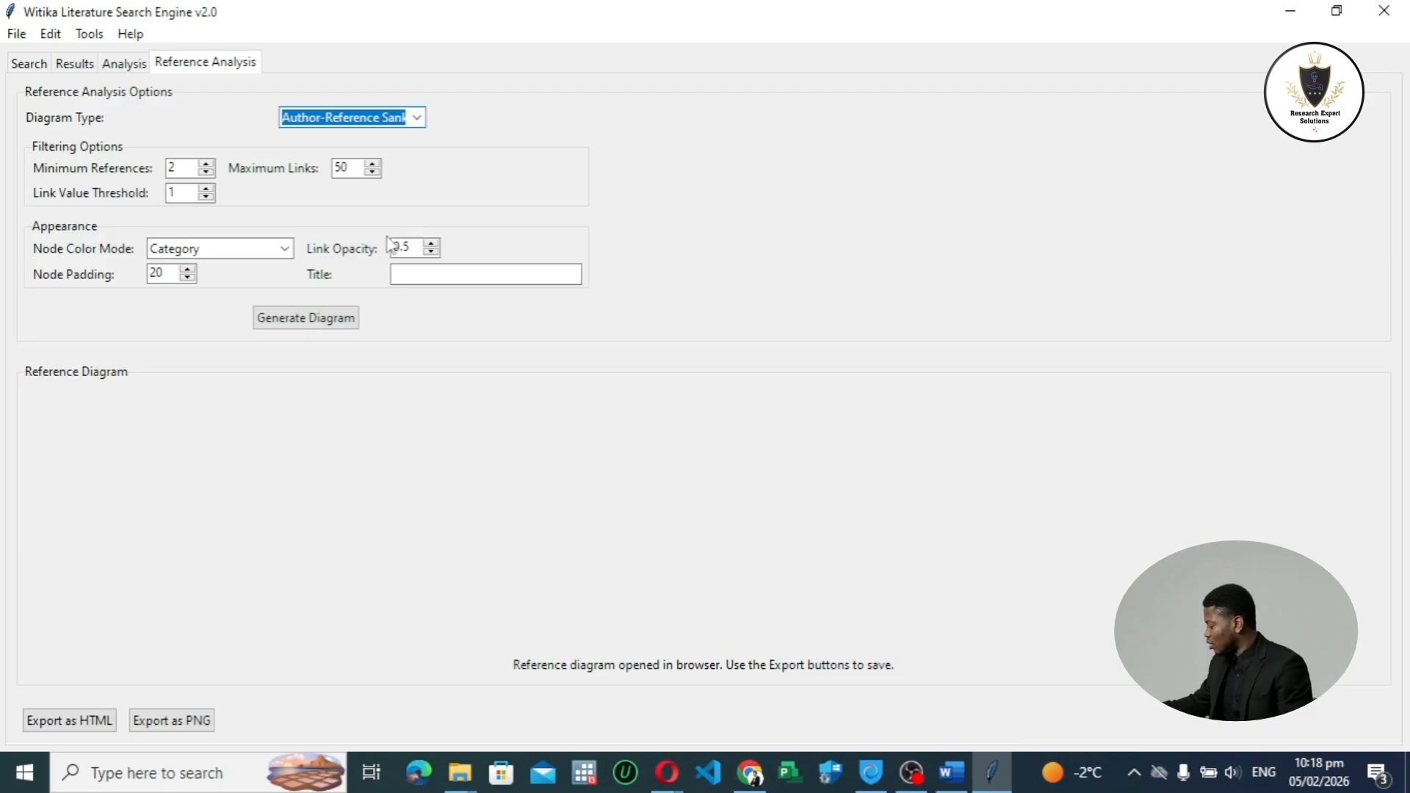
pyautogui.click(417, 119)
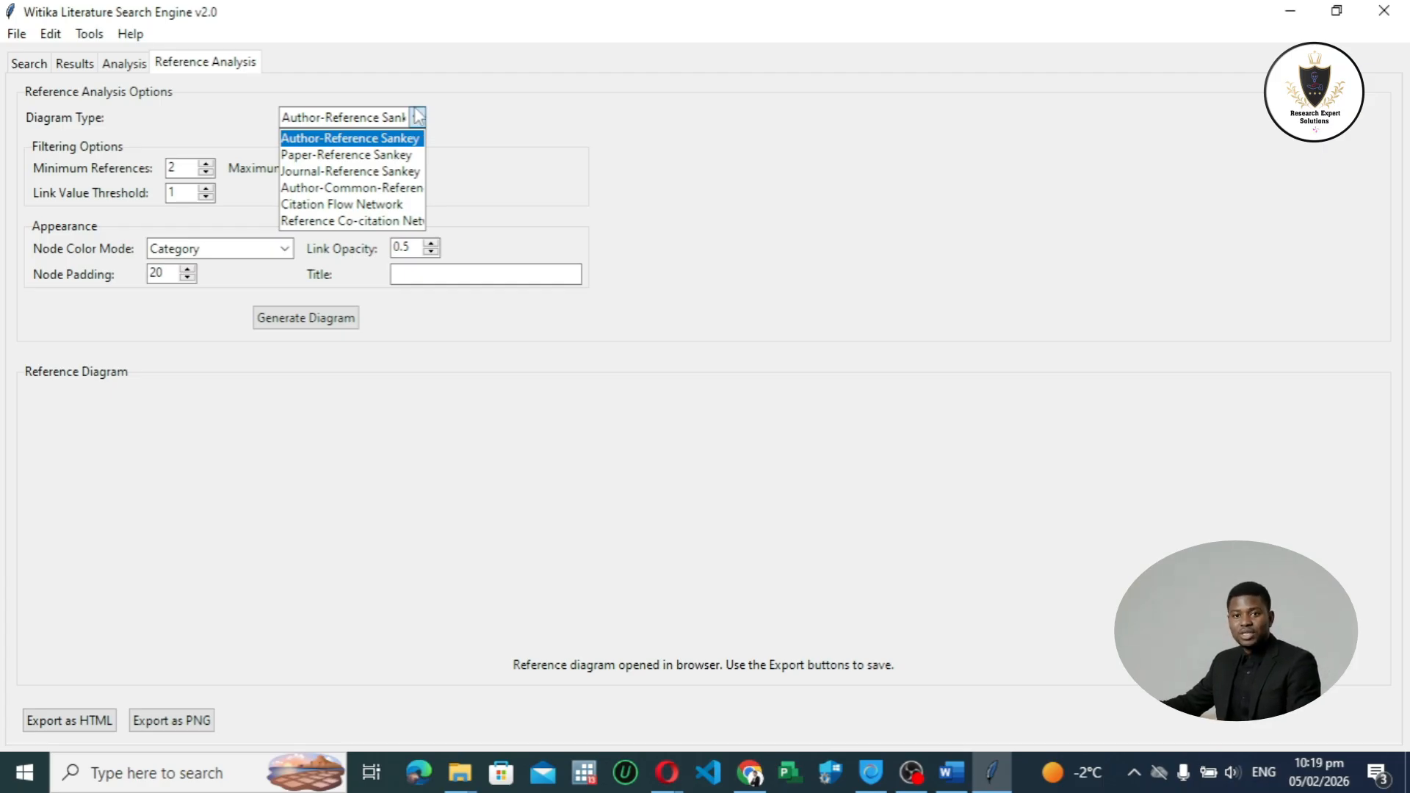
pyautogui.click(500, 112)
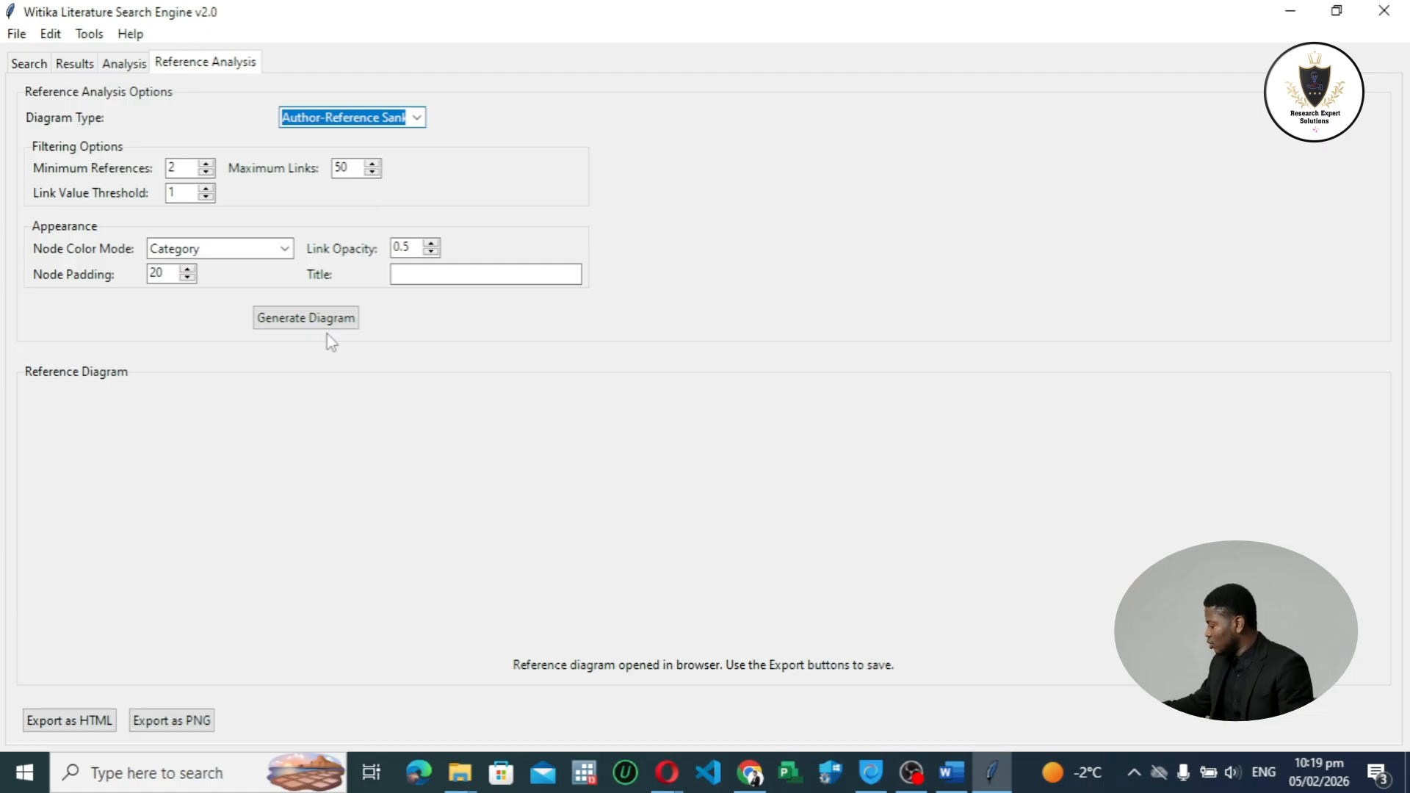
pyautogui.click(344, 321)
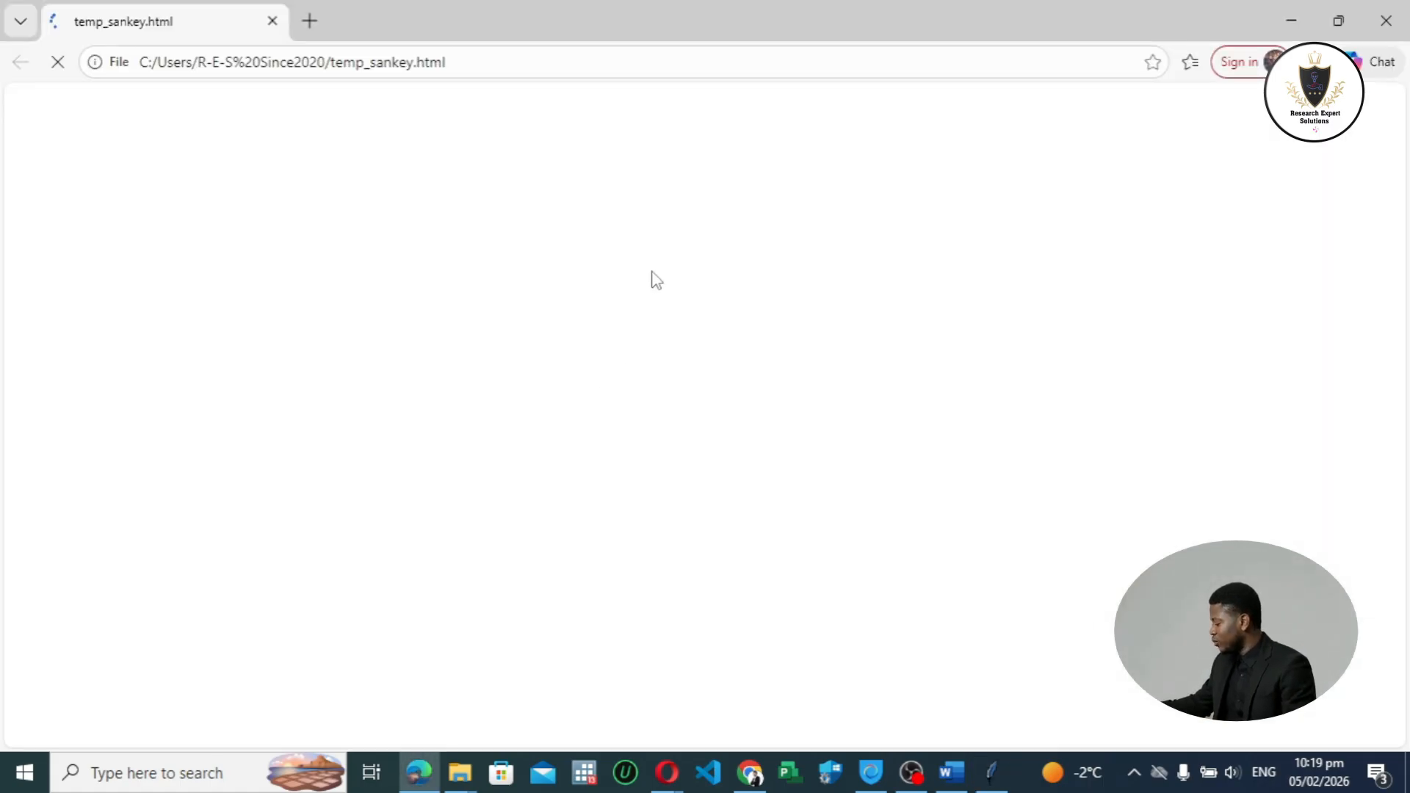
# Step: Examine the whole Author-Reference Sankey diagram, inspecting the flows that link each author to the cited references
pyautogui.scroll(-1, 267, 245)
pyautogui.scroll(1, 250, 245)
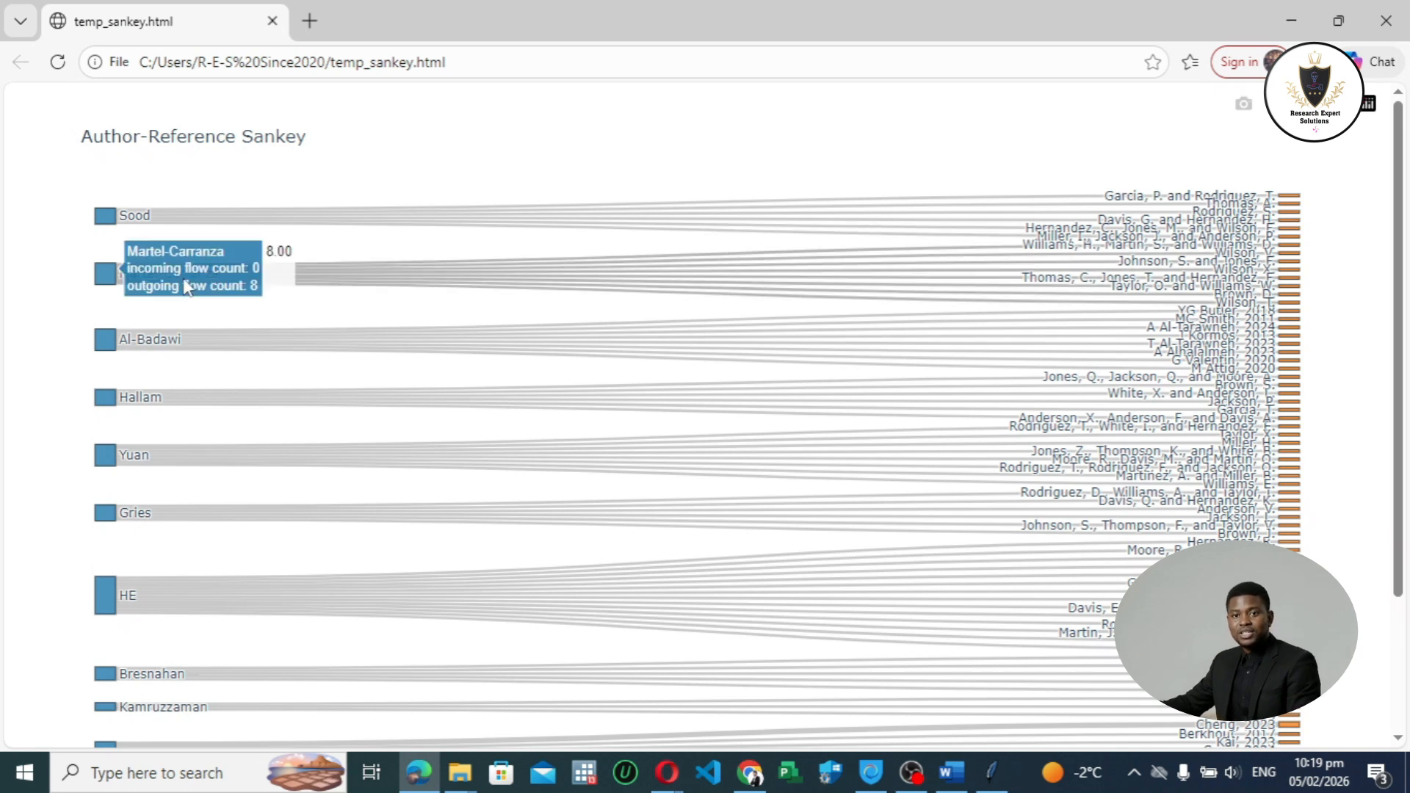
pyautogui.scroll(-2, 176, 378)
pyautogui.scroll(2, 375, 207)
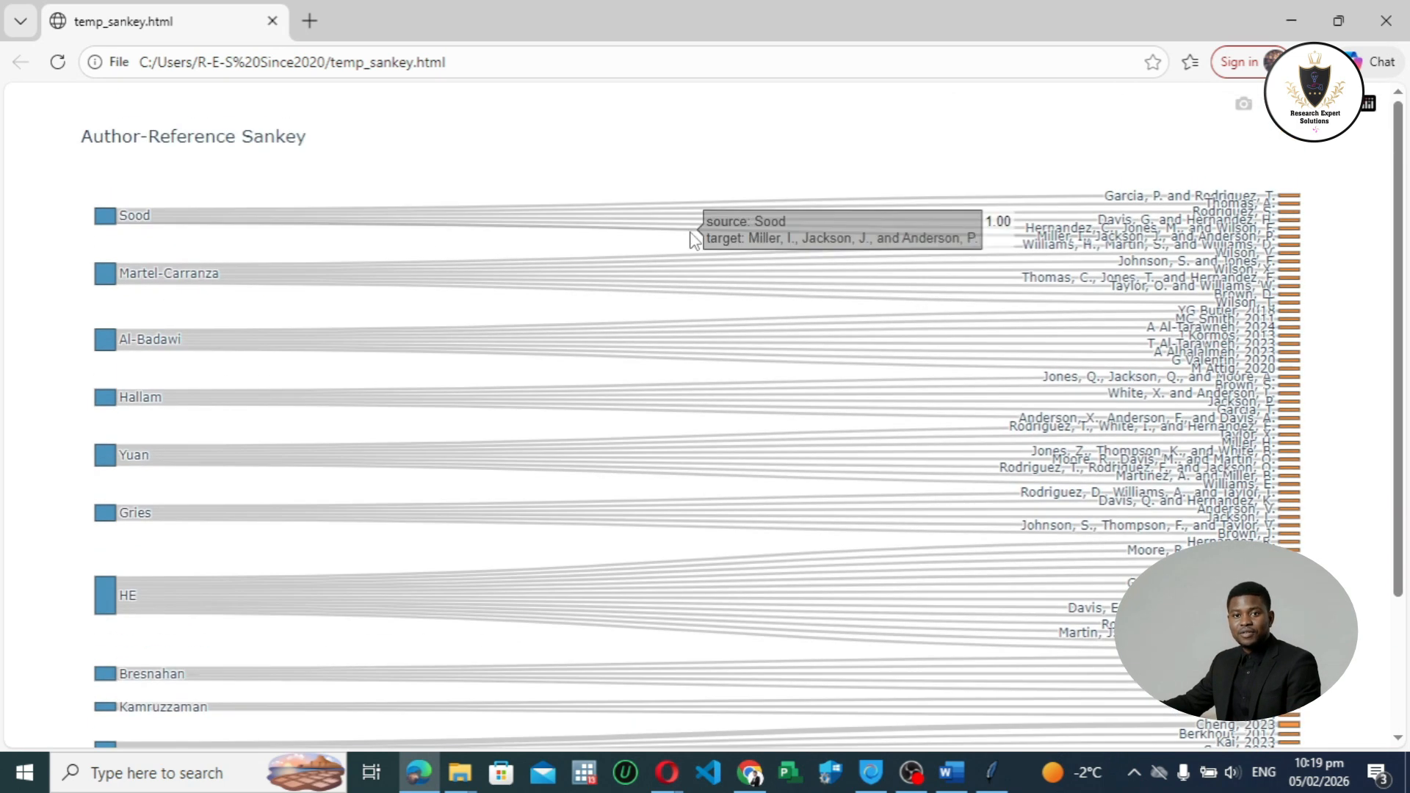
pyautogui.moveTo(1219, 250)
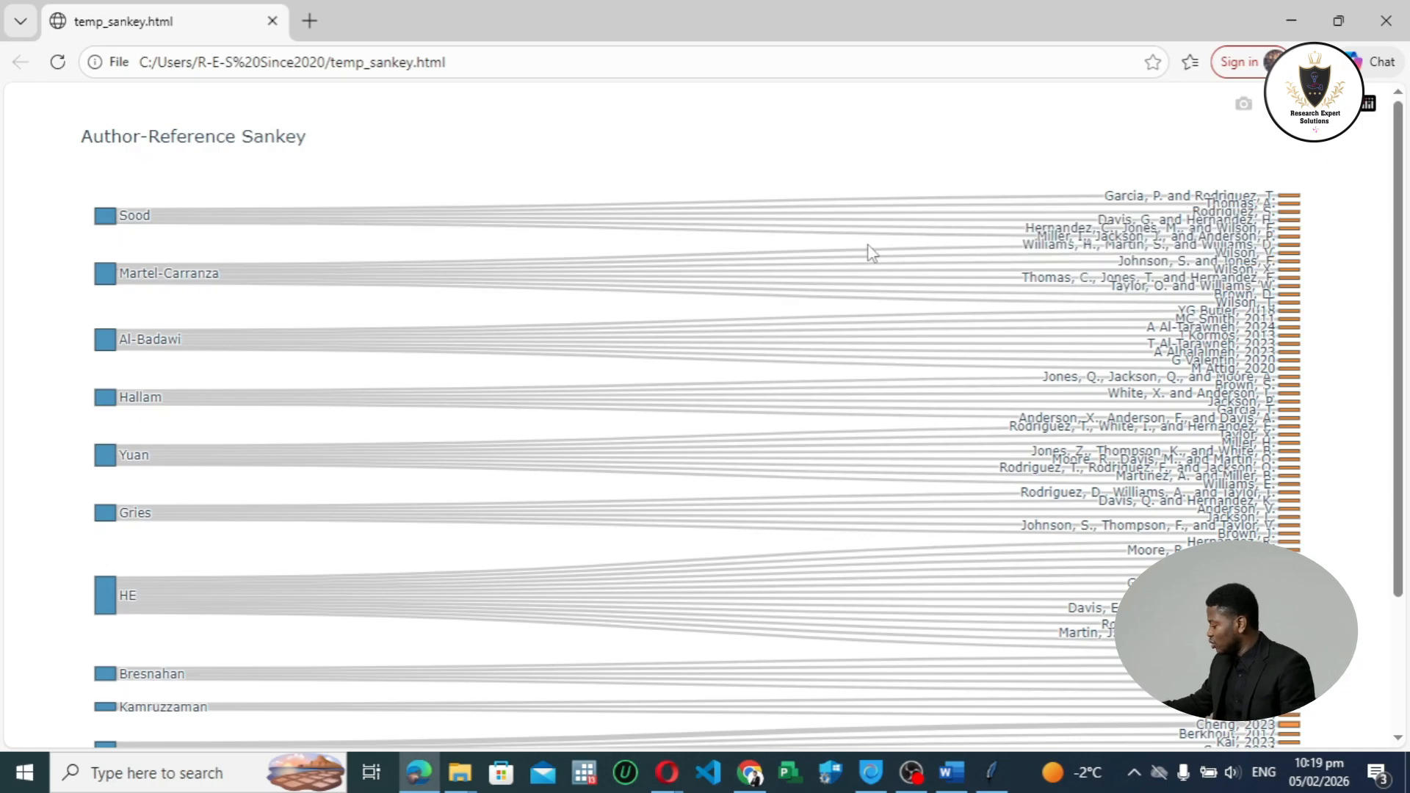
pyautogui.scroll(-2, 762, 415)
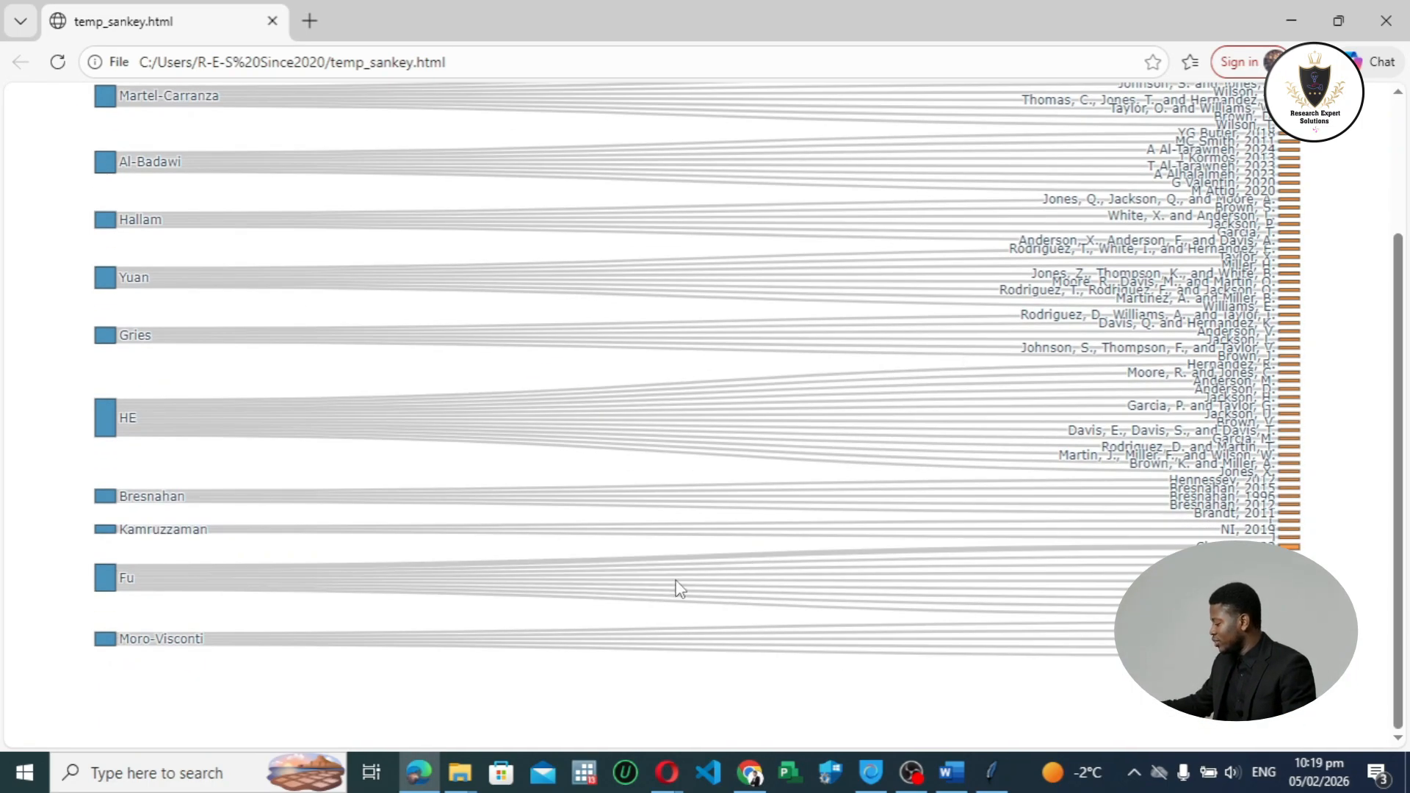
pyautogui.scroll(2, 955, 588)
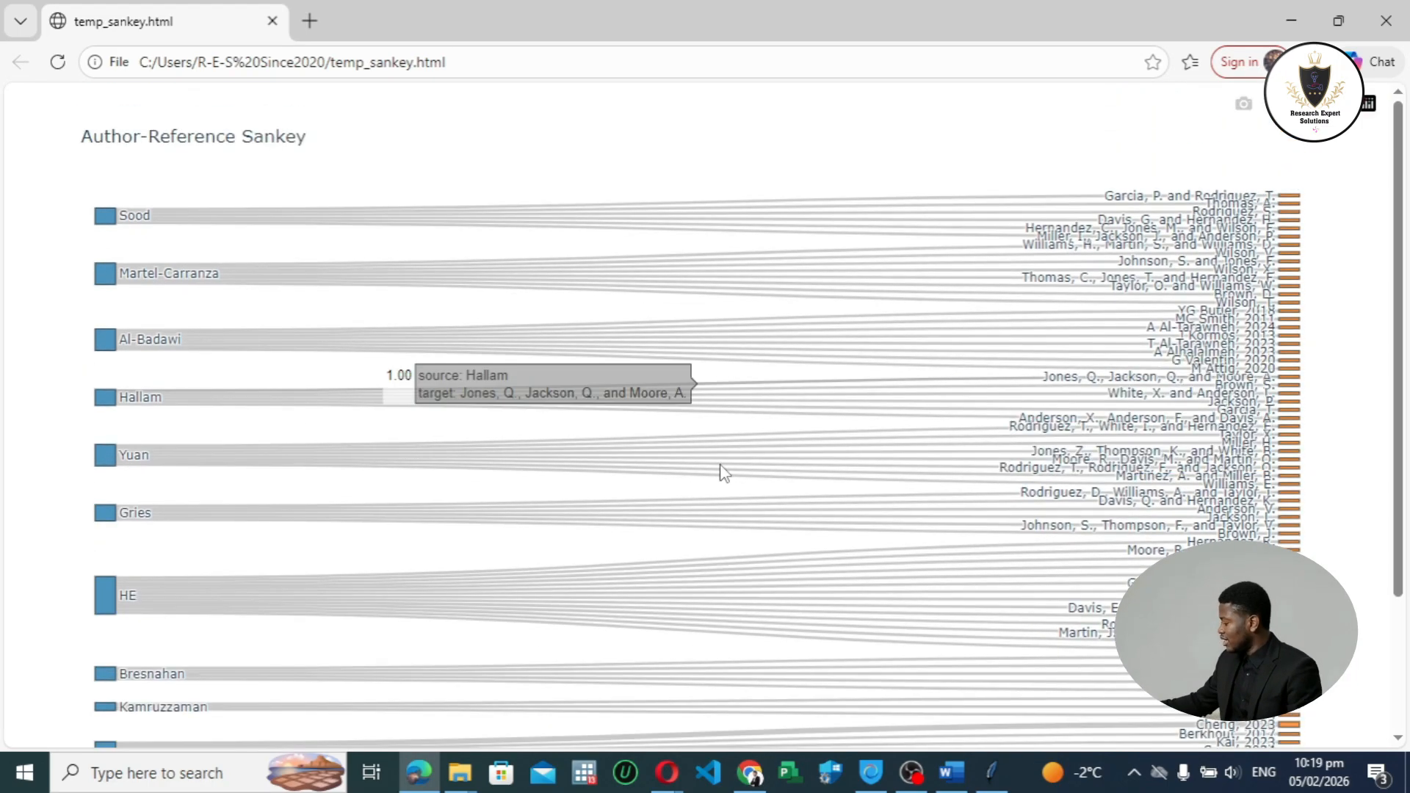
pyautogui.scroll(-2, 834, 519)
pyautogui.scroll(1, 1080, 505)
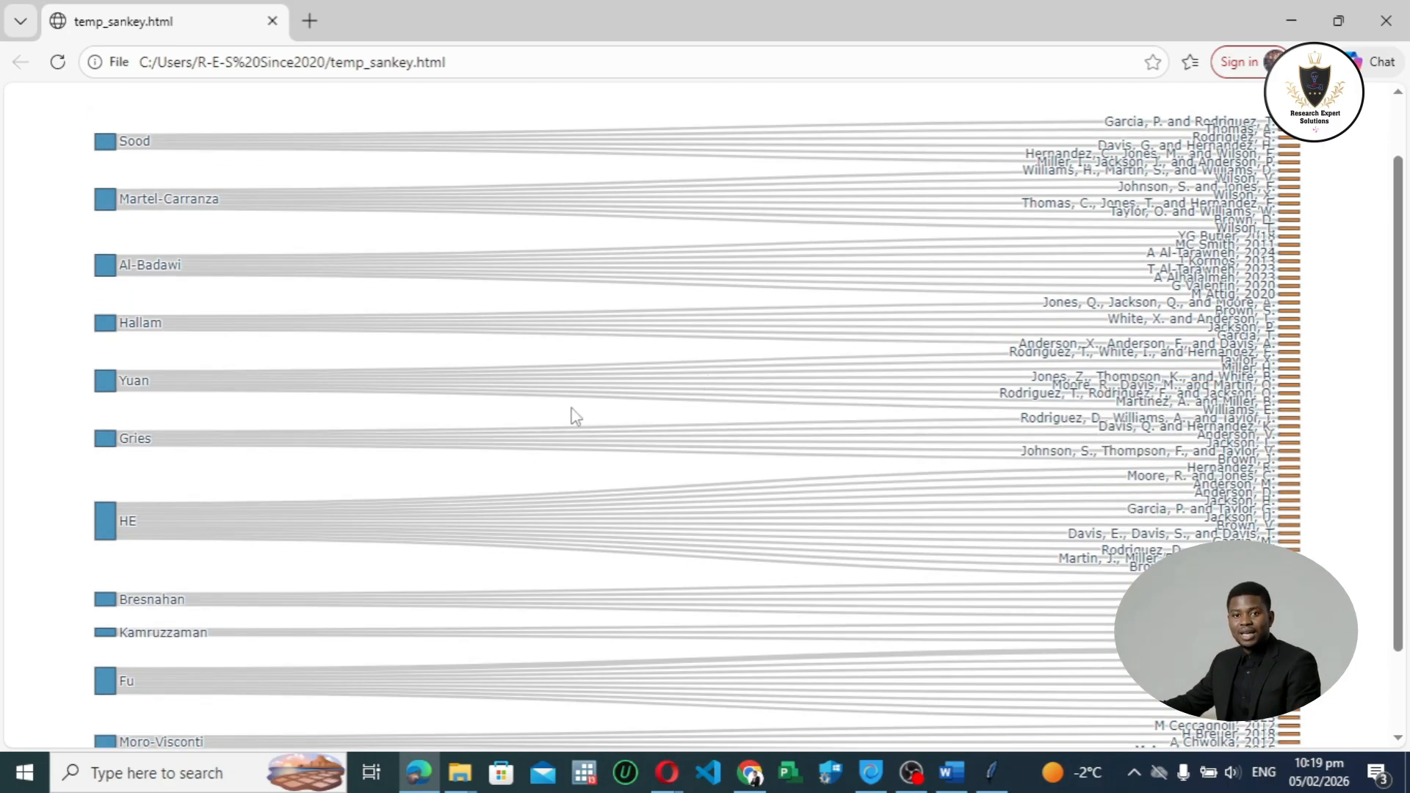
pyautogui.scroll(1, 570, 412)
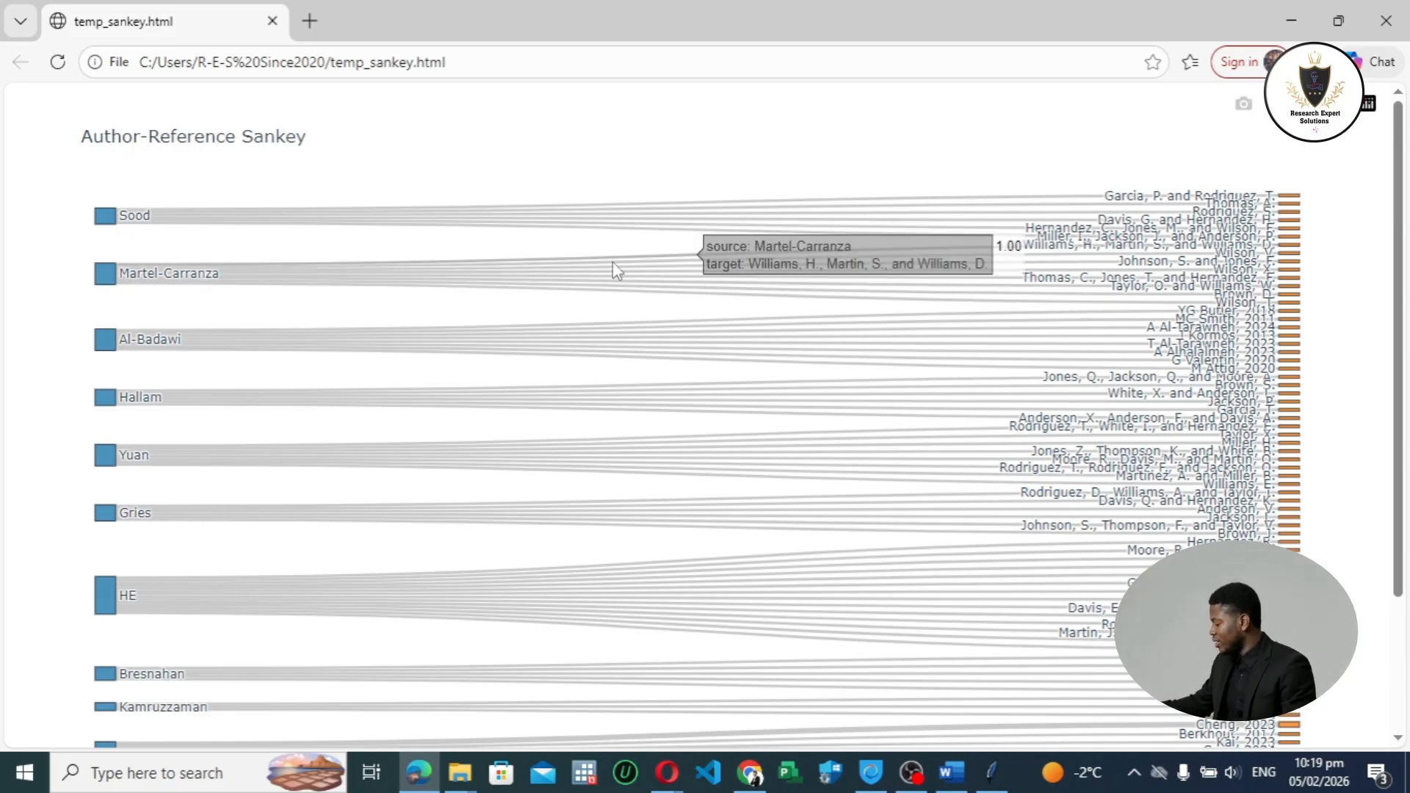
pyautogui.scroll(-3, 286, 348)
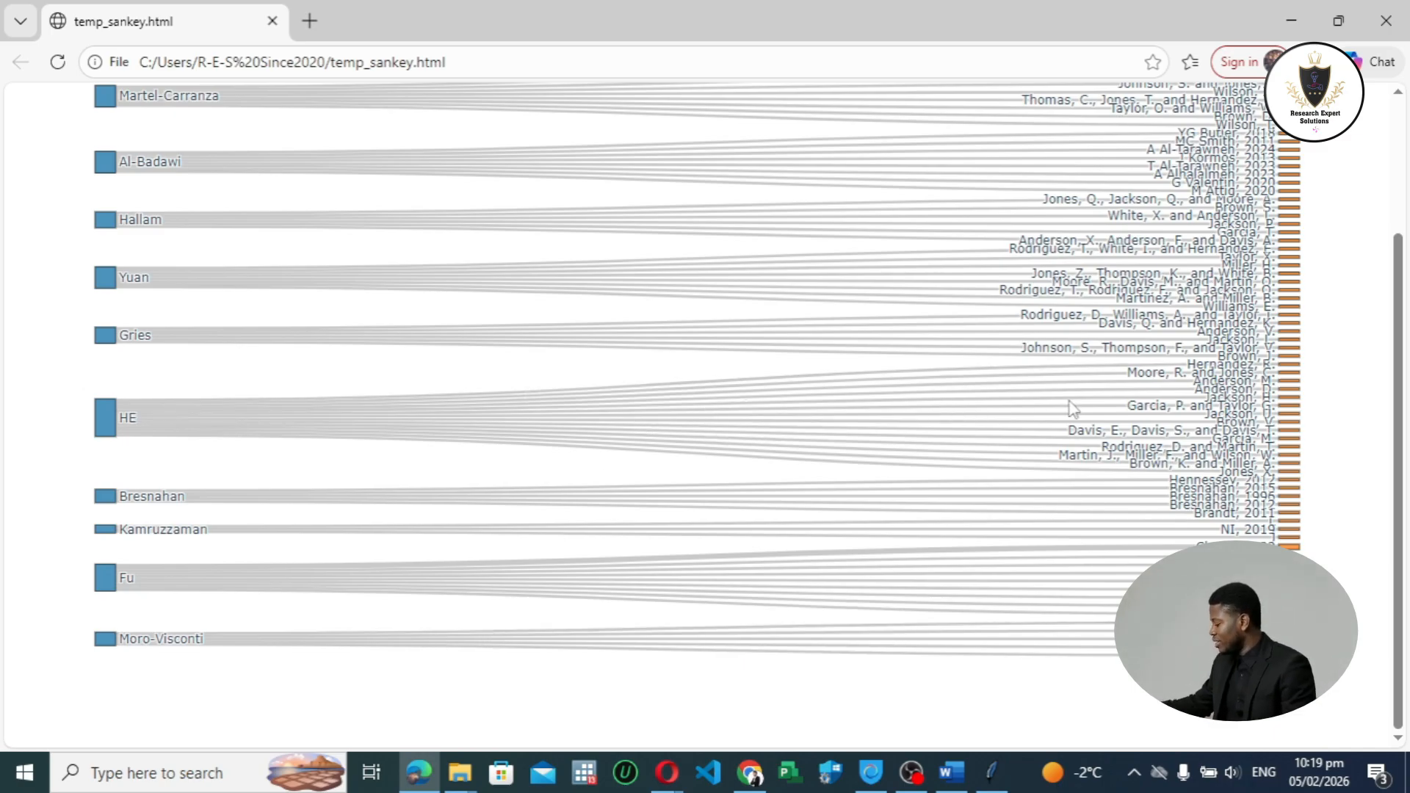
pyautogui.scroll(3, 724, 483)
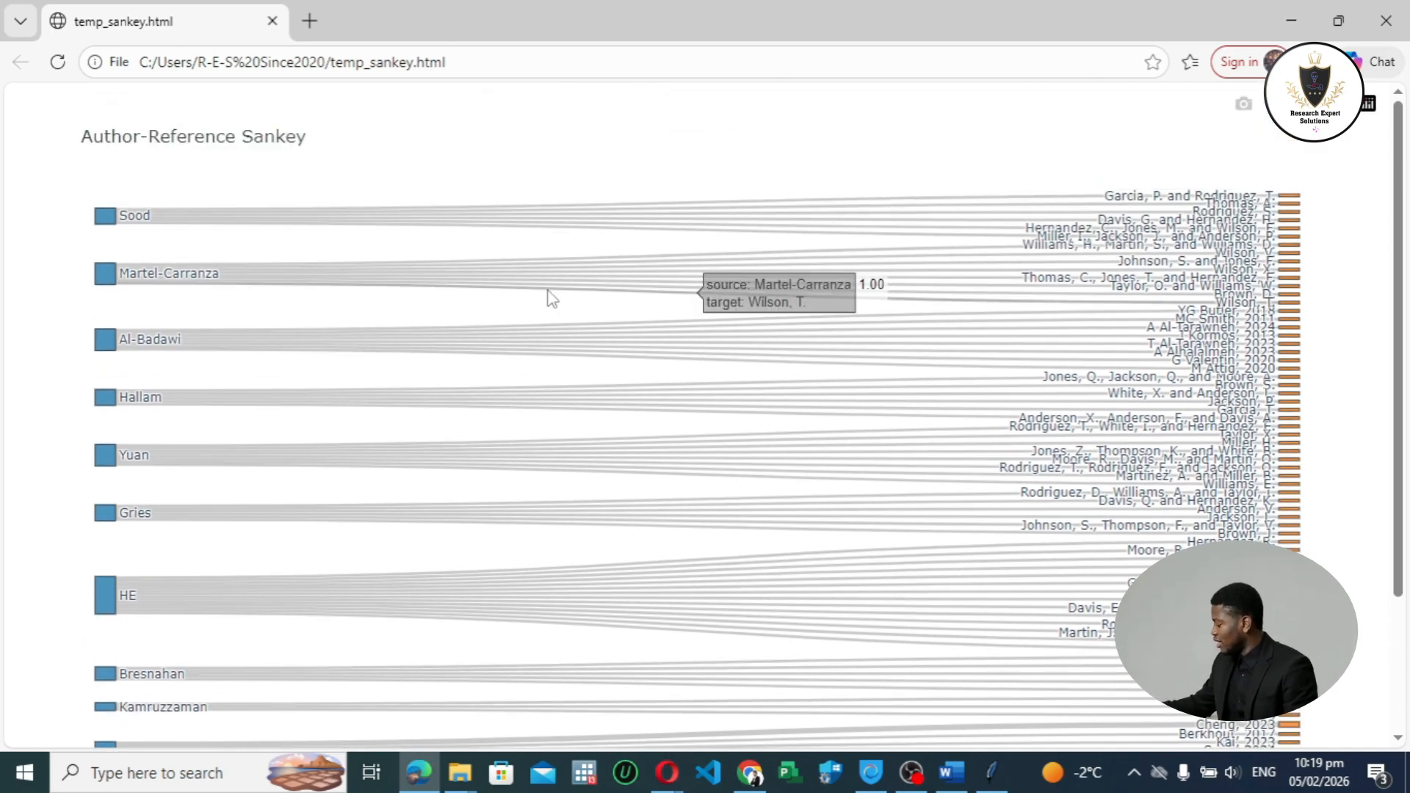
pyautogui.scroll(-3, 548, 315)
pyautogui.scroll(3, 553, 313)
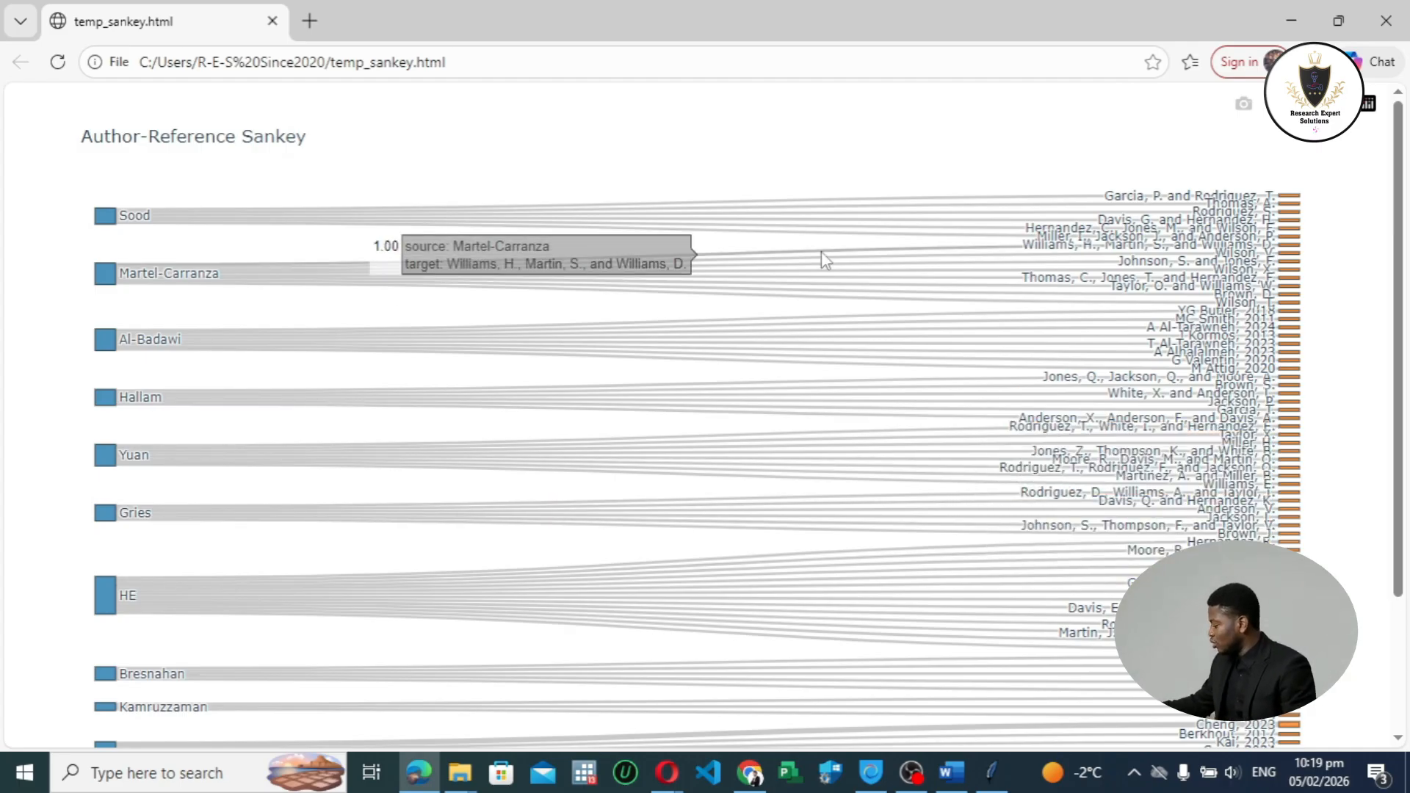
pyautogui.scroll(-1, 953, 389)
pyautogui.scroll(1, 953, 389)
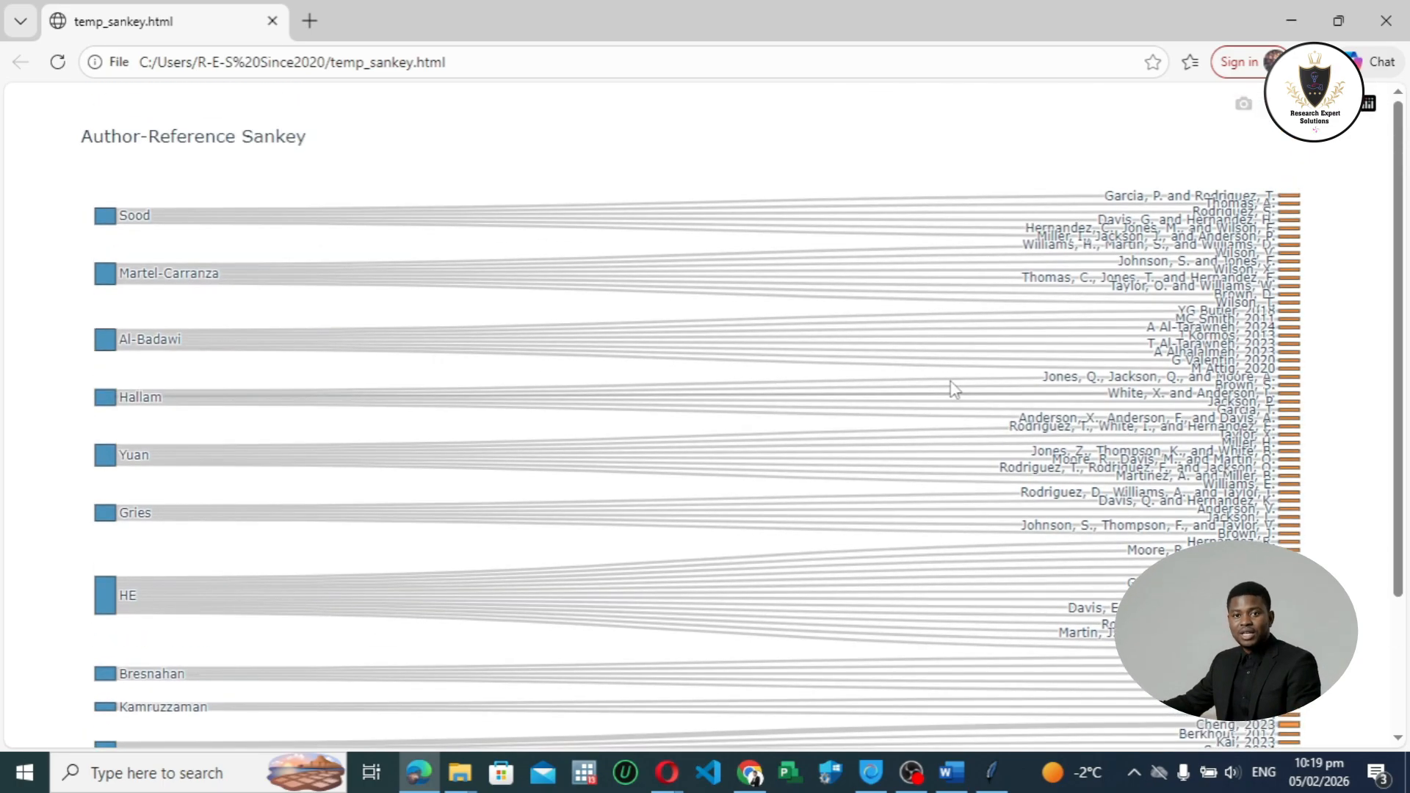
pyautogui.scroll(-2, 954, 389)
pyautogui.scroll(1, 953, 389)
pyautogui.scroll(1, 953, 389)
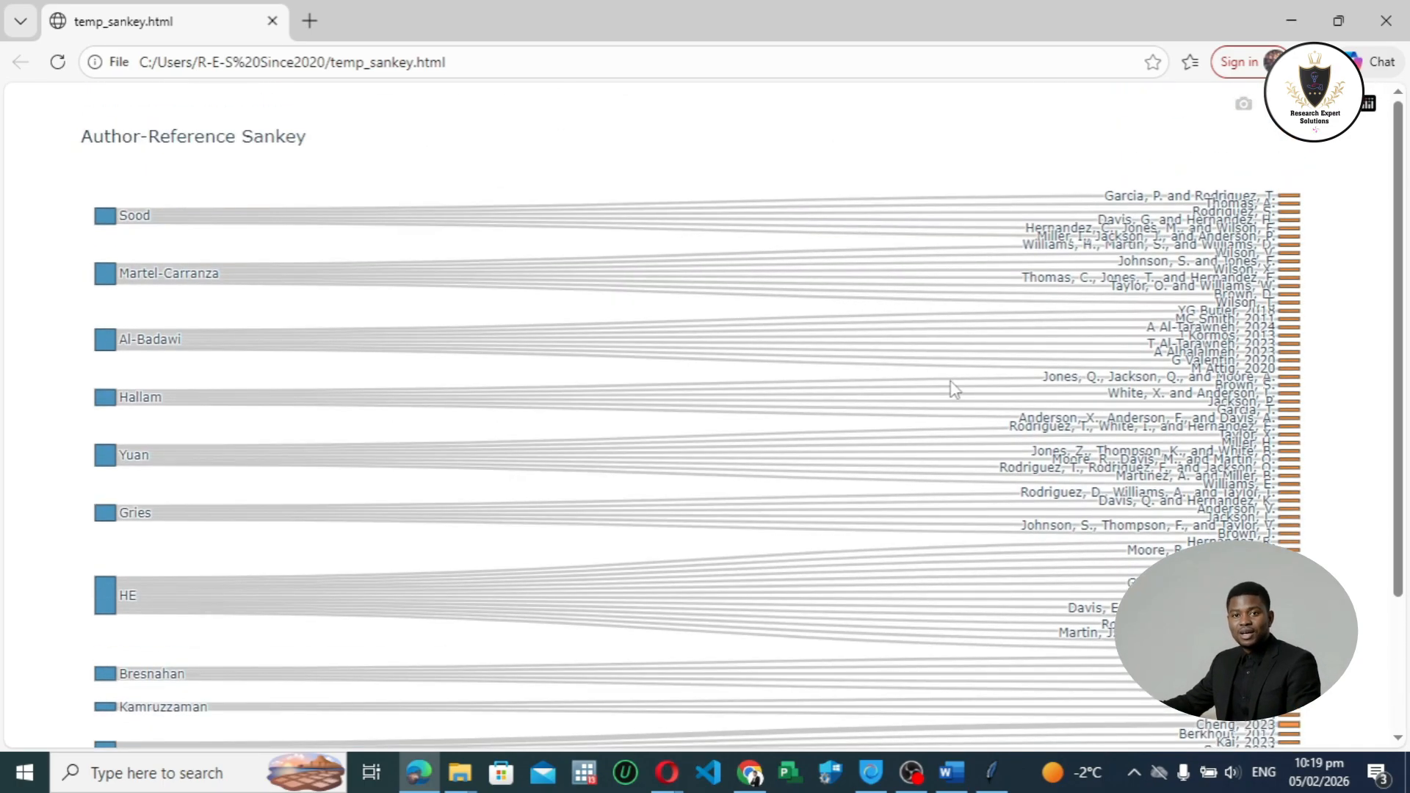
pyautogui.moveTo(792, 364)
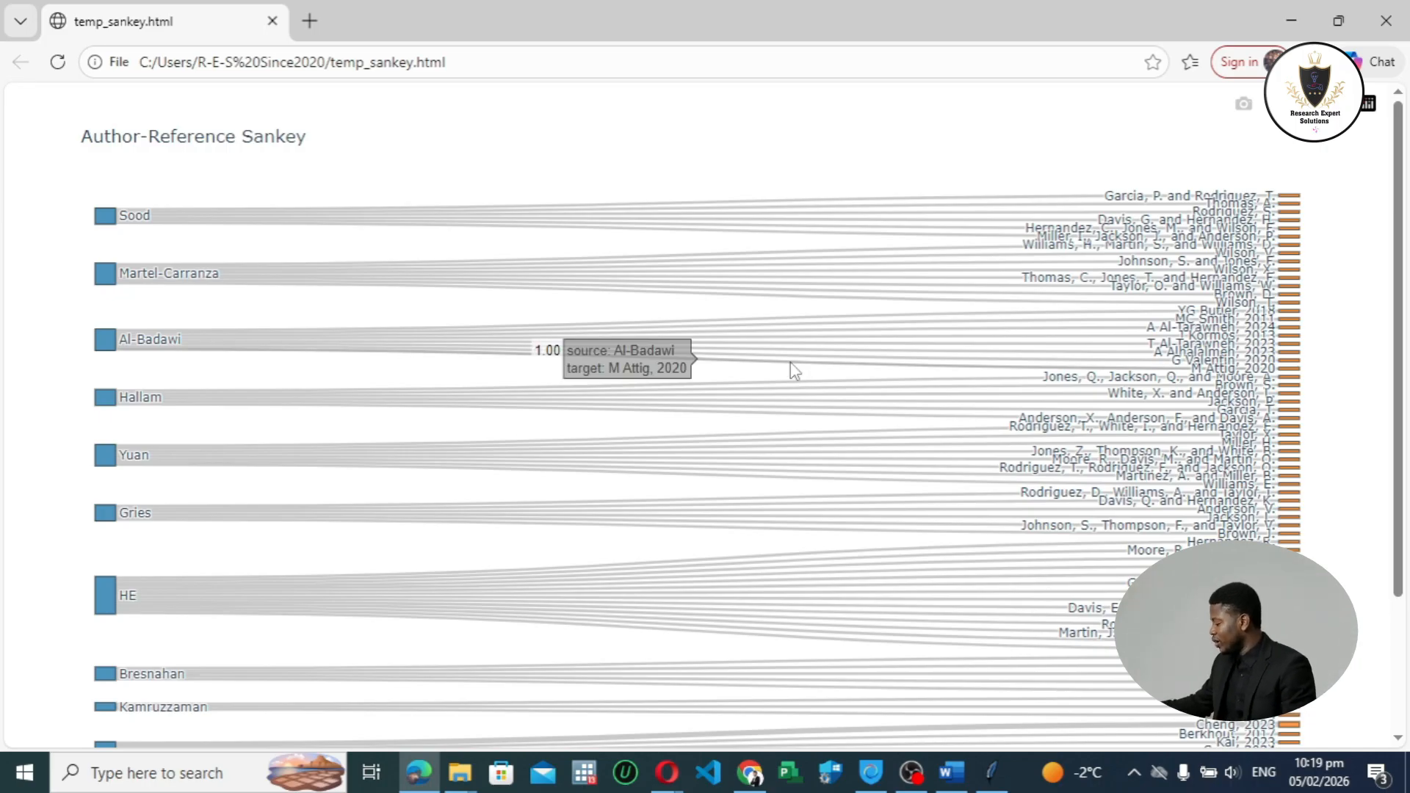
pyautogui.scroll(-2, 835, 312)
pyautogui.scroll(1, 935, 241)
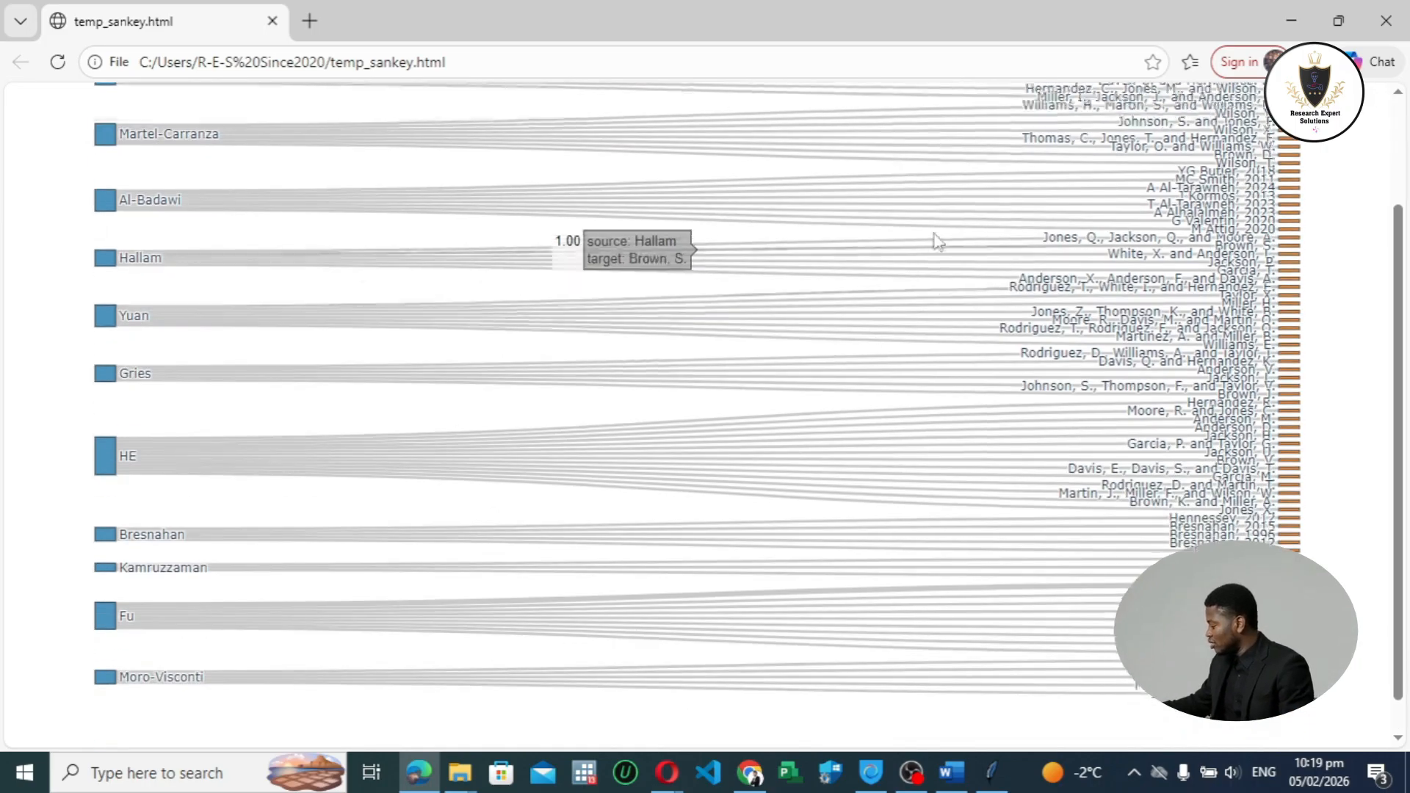
pyautogui.scroll(2, 936, 241)
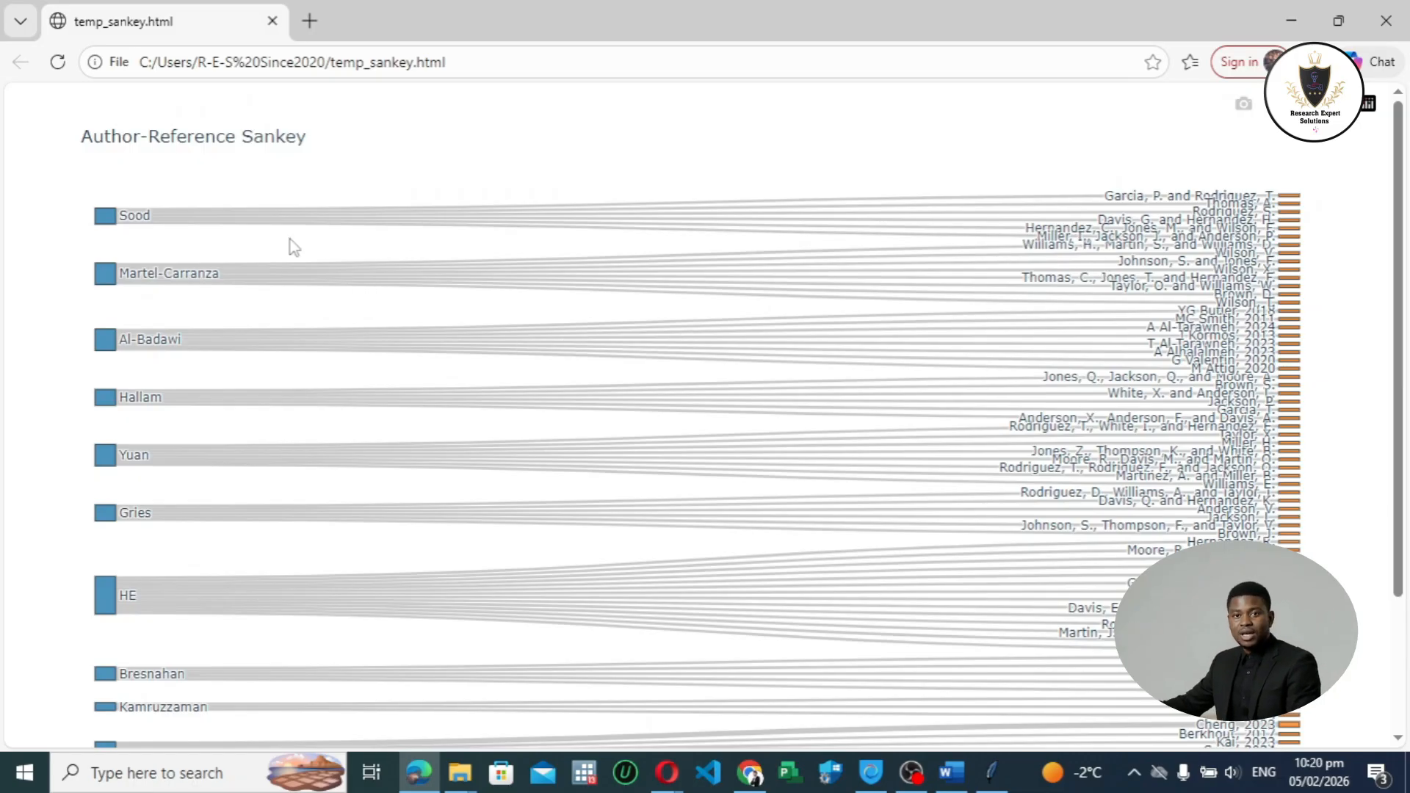
pyautogui.scroll(-2, 289, 239)
pyautogui.scroll(2, 294, 239)
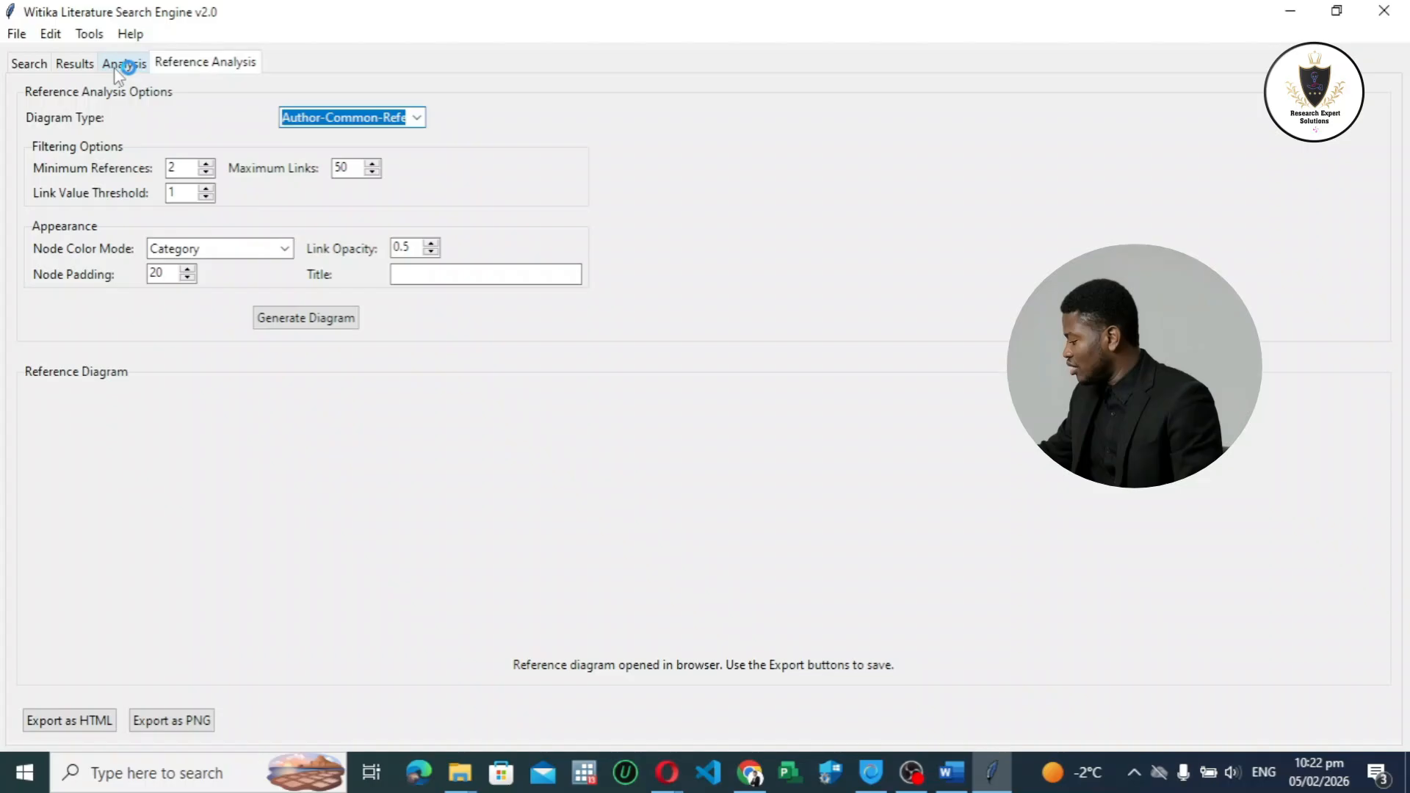
# Step: Return to the literature search engine's table of retrieved papers
pyautogui.click(120, 66)
pyautogui.click(74, 64)
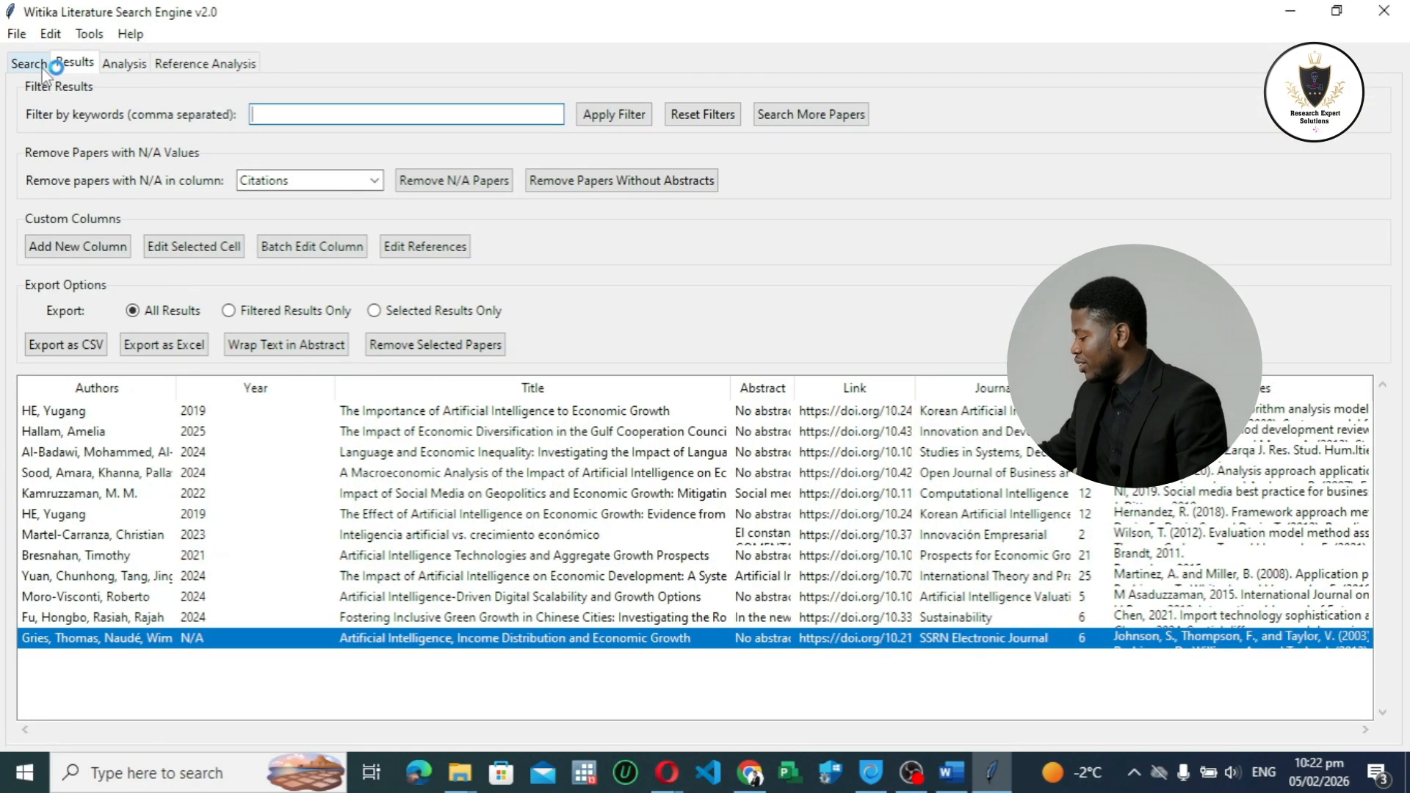